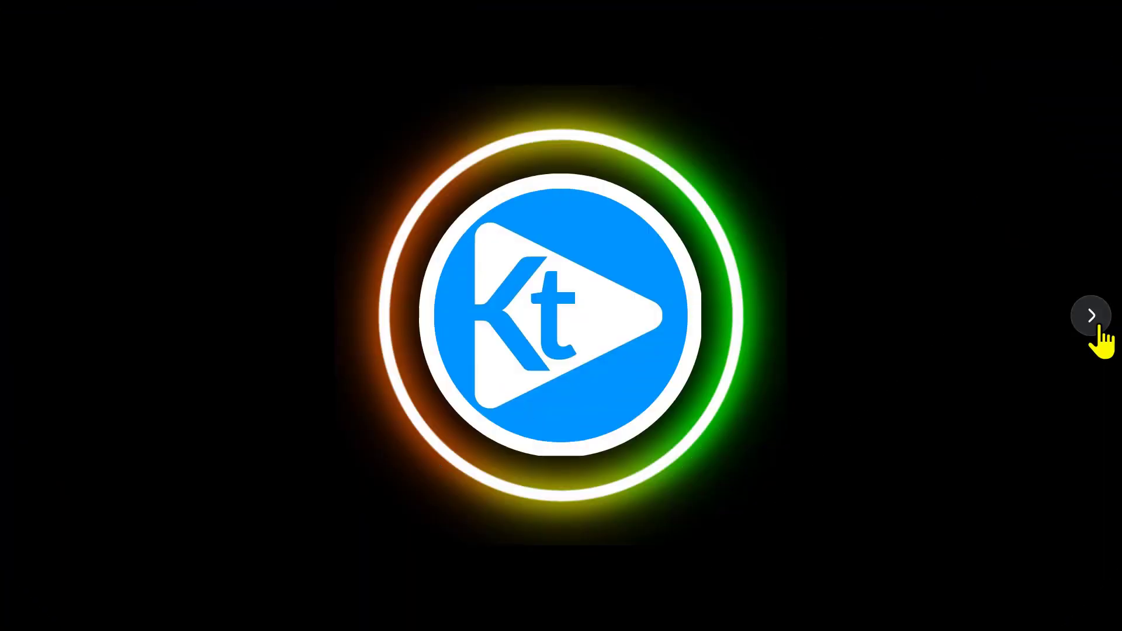
Step: Advance the Canva slideshow two slides to the PowerPoint course banner slide
{"action": "left_click", "coordinate": [1093, 321]}
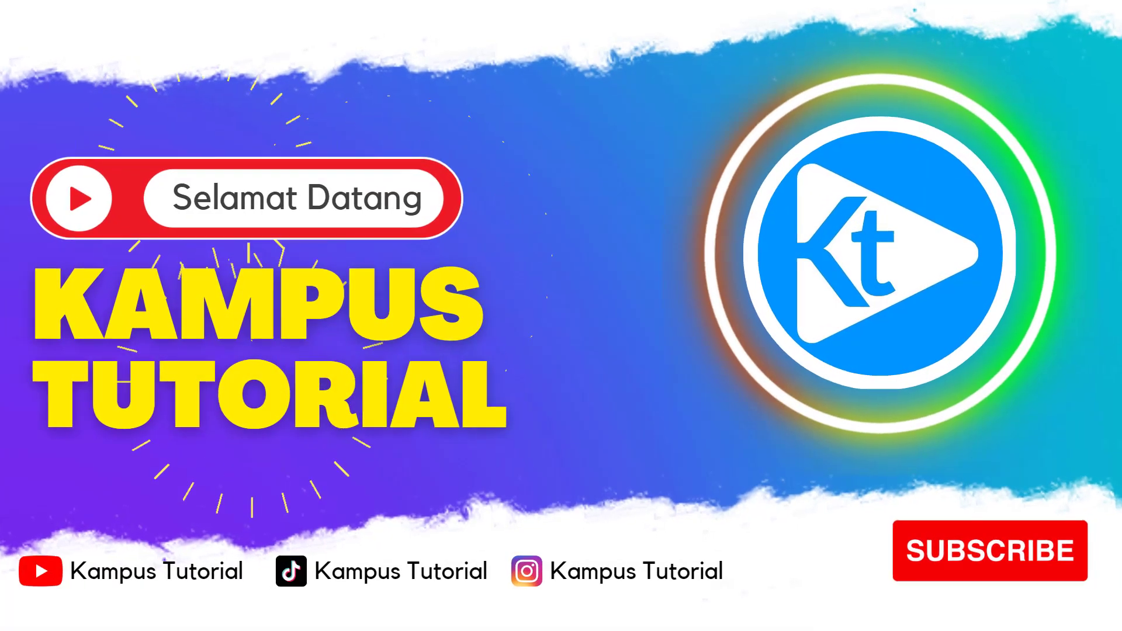
{"action": "left_click", "coordinate": [1090, 315]}
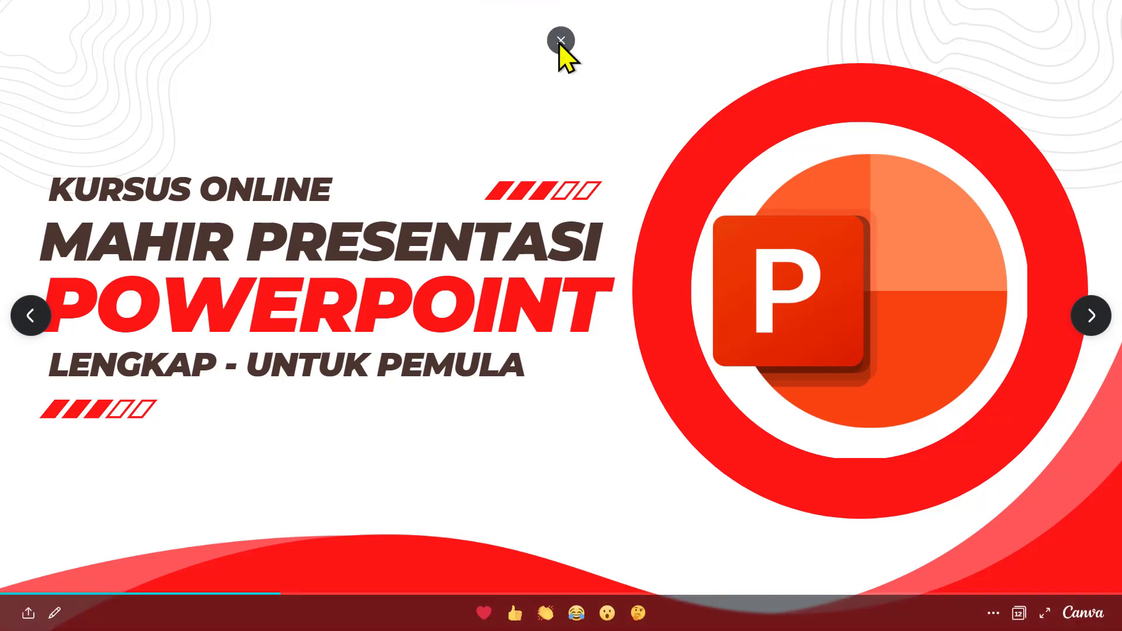
Step: Exit the slideshow and bring up the Kursus Mahir Powerpoint mind map, moving its tab to second place
{"action": "left_click", "coordinate": [561, 39]}
{"action": "left_click", "coordinate": [91, 9]}
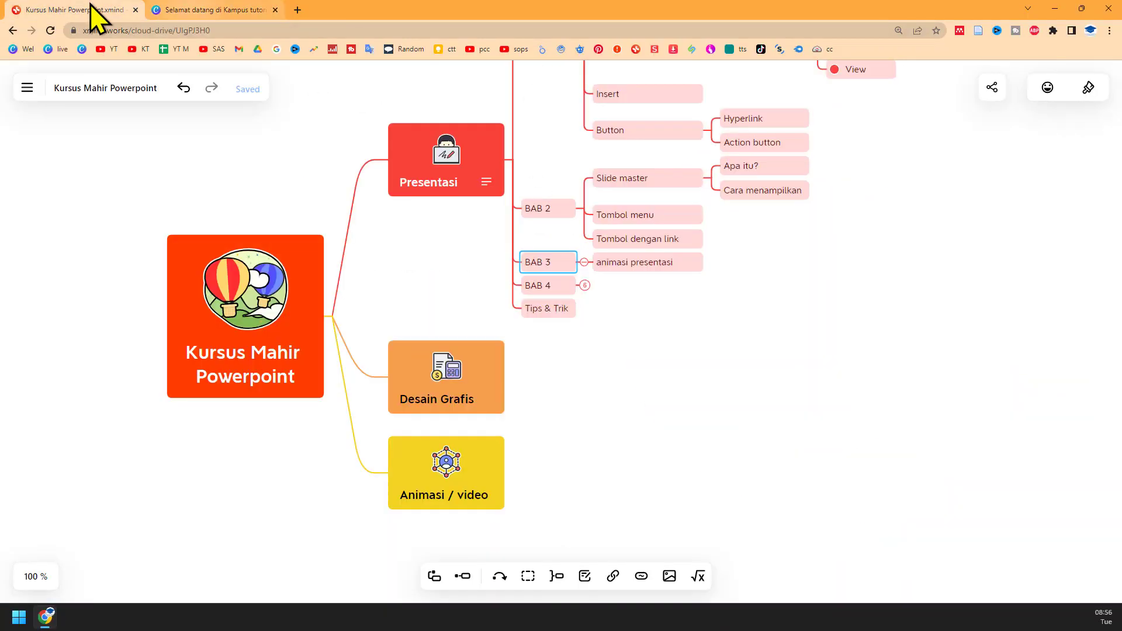
{"action": "left_click_drag", "start_coordinate": [91, 9], "coordinate": [258, 12]}
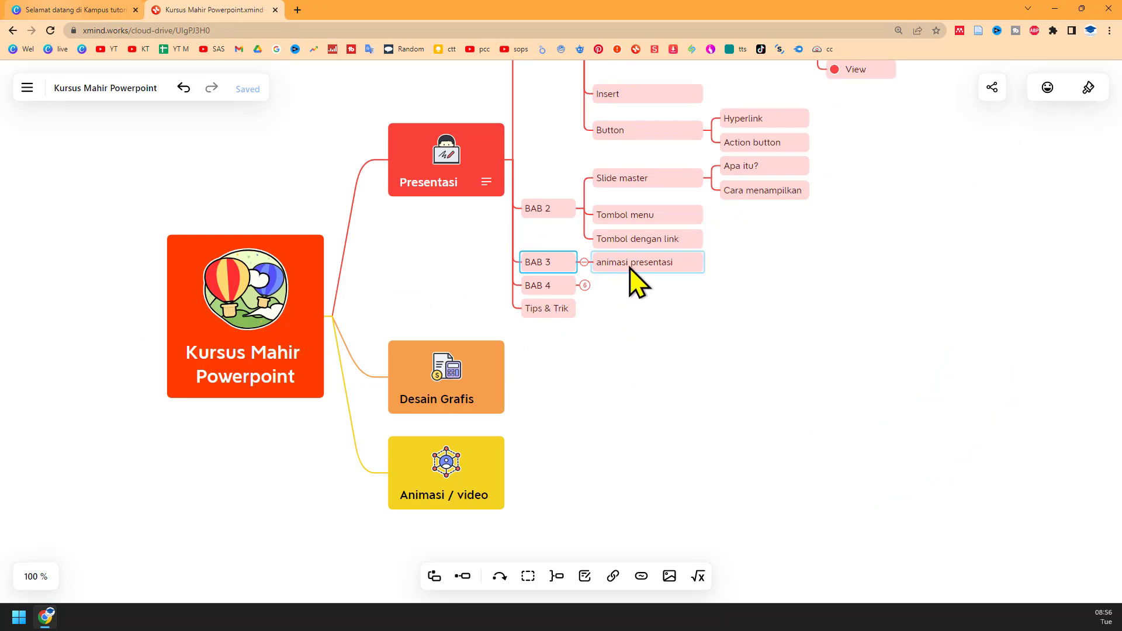
{"action": "scroll", "coordinate": [633, 272], "scroll_direction": "up", "scroll_amount": 2}
{"action": "scroll", "coordinate": [635, 272], "scroll_direction": "up", "scroll_amount": 2}
{"action": "scroll", "coordinate": [630, 275], "scroll_direction": "up", "scroll_amount": 1}
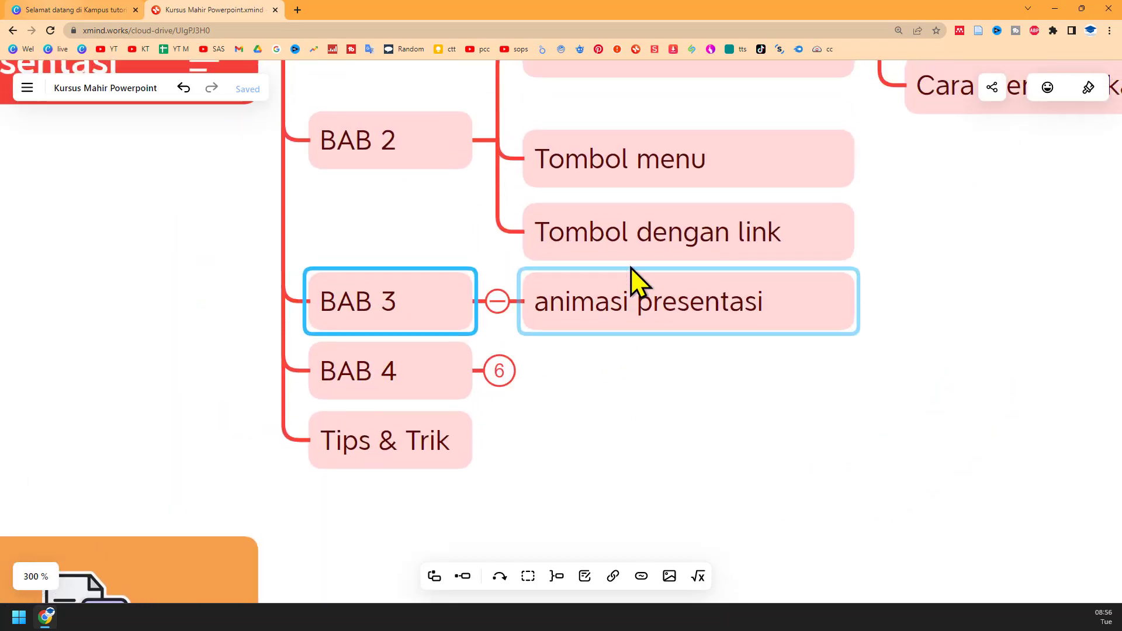
{"action": "scroll", "coordinate": [627, 292], "scroll_direction": "up", "scroll_amount": 1}
{"action": "scroll", "coordinate": [625, 315], "scroll_direction": "down", "scroll_amount": 1}
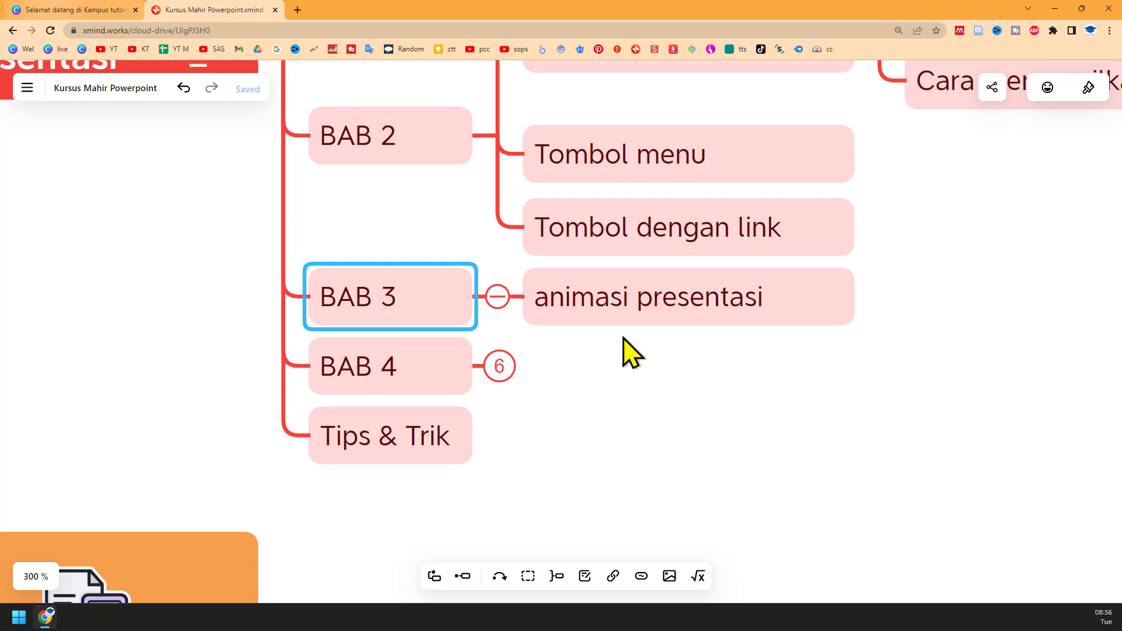
Step: Add a sibling topic named 'animasi gif' next to 'animasi presentasi' under BAB 3
{"action": "left_click", "coordinate": [622, 320]}
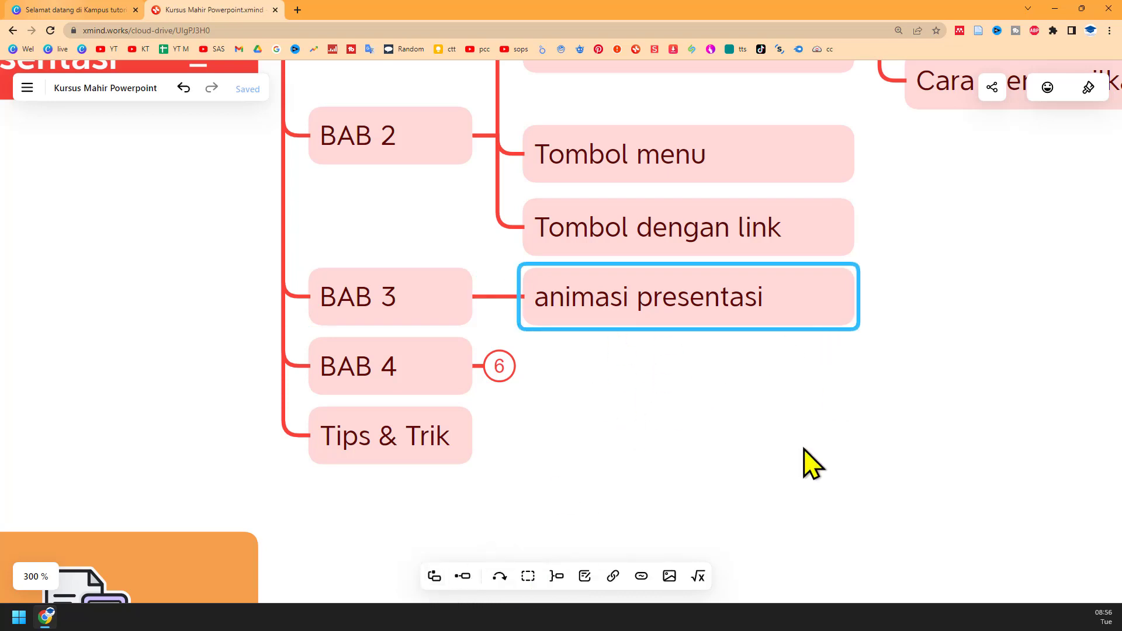
{"action": "left_click", "coordinate": [435, 575]}
{"action": "double_click", "coordinate": [701, 324]}
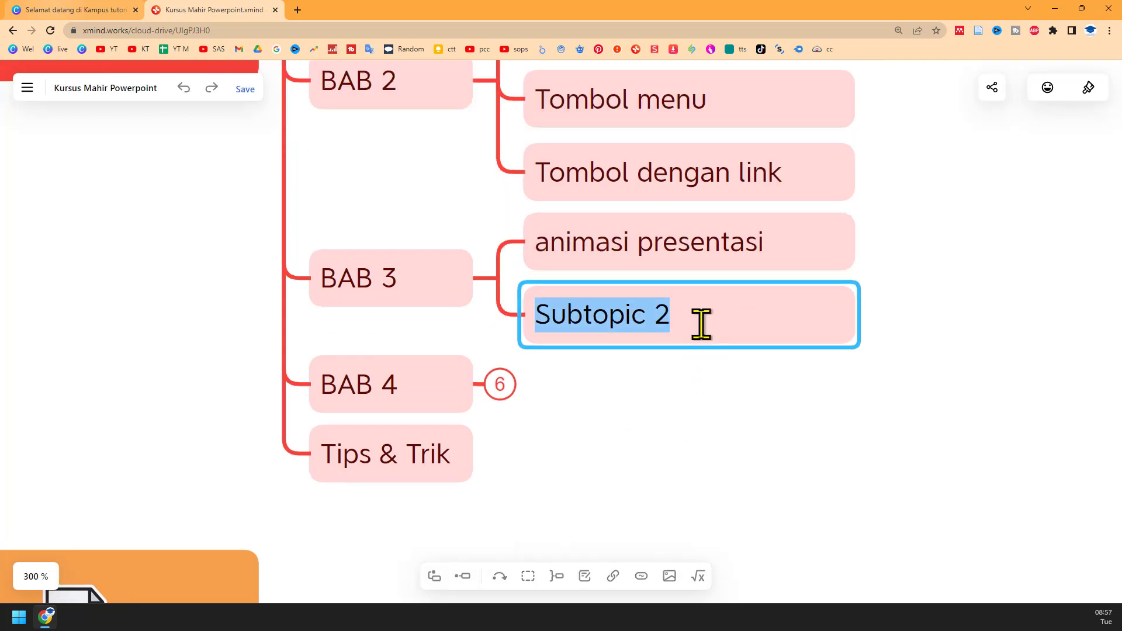
{"action": "type", "text": "animiasi"}
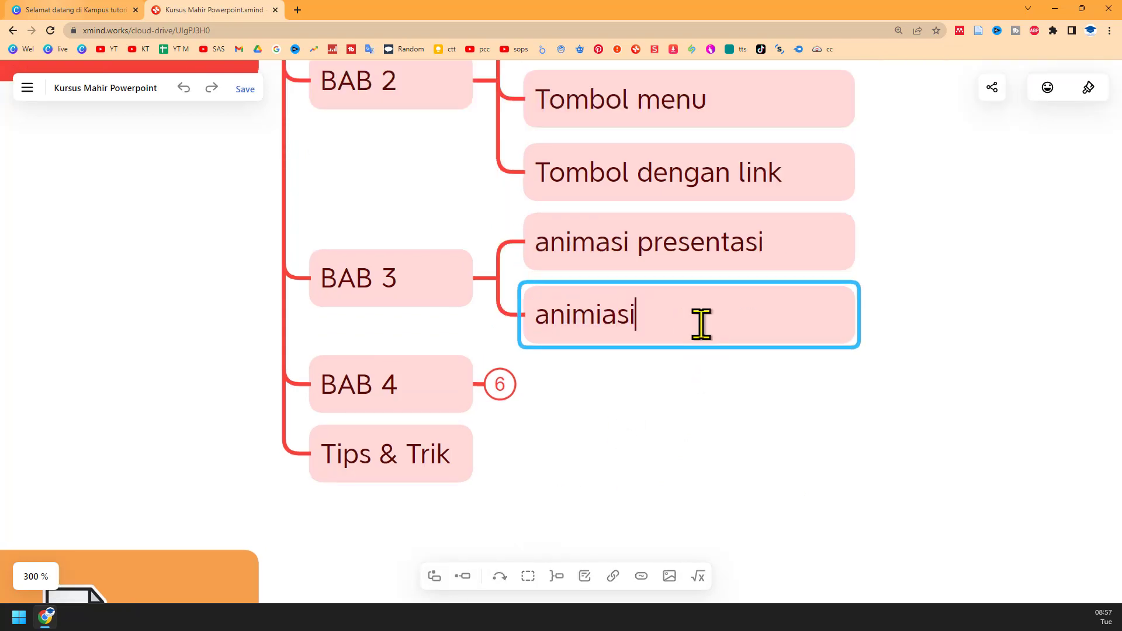
{"action": "key", "text": "BackSpace"}
{"action": "key", "text": "BackSpace"}
{"action": "key", "text": "BackSpace"}
{"action": "key", "text": "BackSpace"}
{"action": "key", "text": "BackSpace"}
{"action": "key", "text": "BackSpace"}
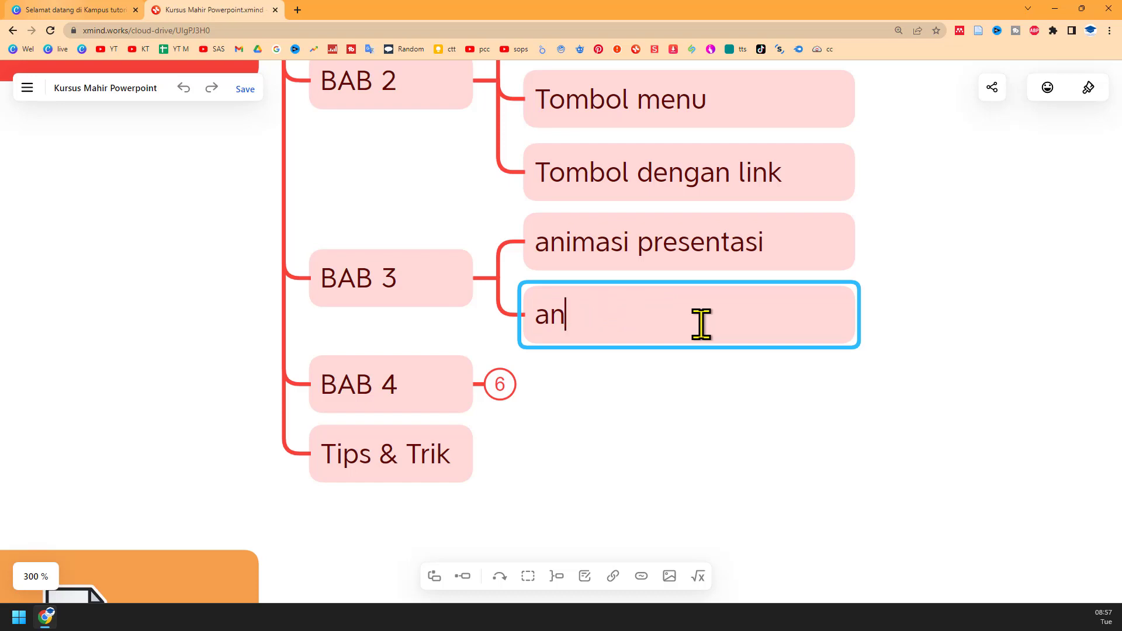
{"action": "type", "text": "imasi g"}
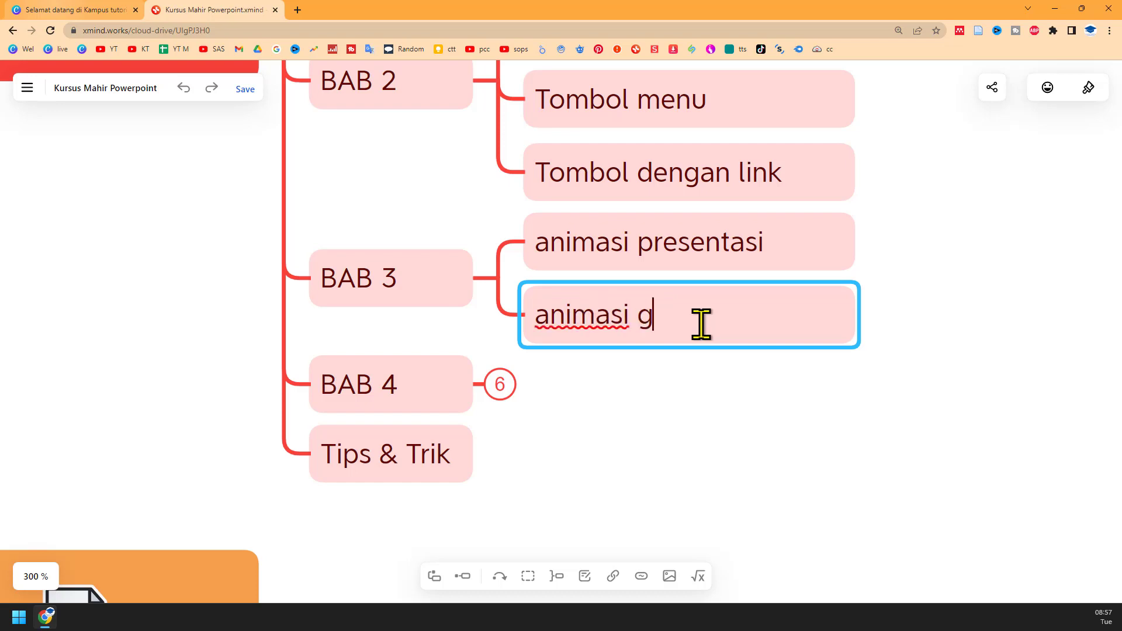
{"action": "type", "text": "if"}
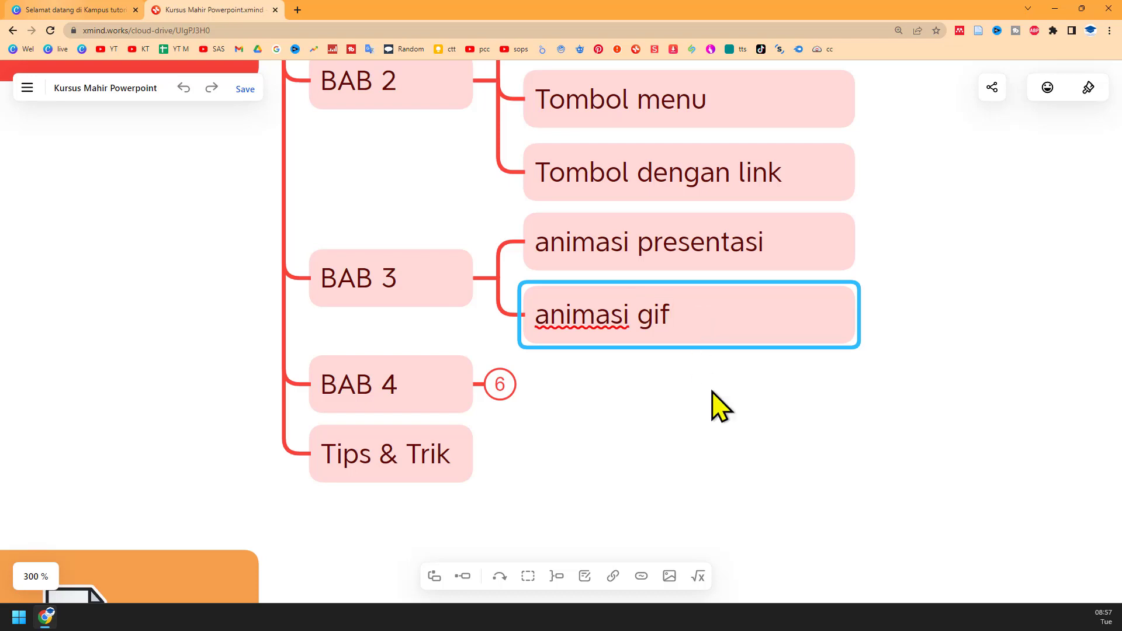
{"action": "left_click", "coordinate": [725, 409]}
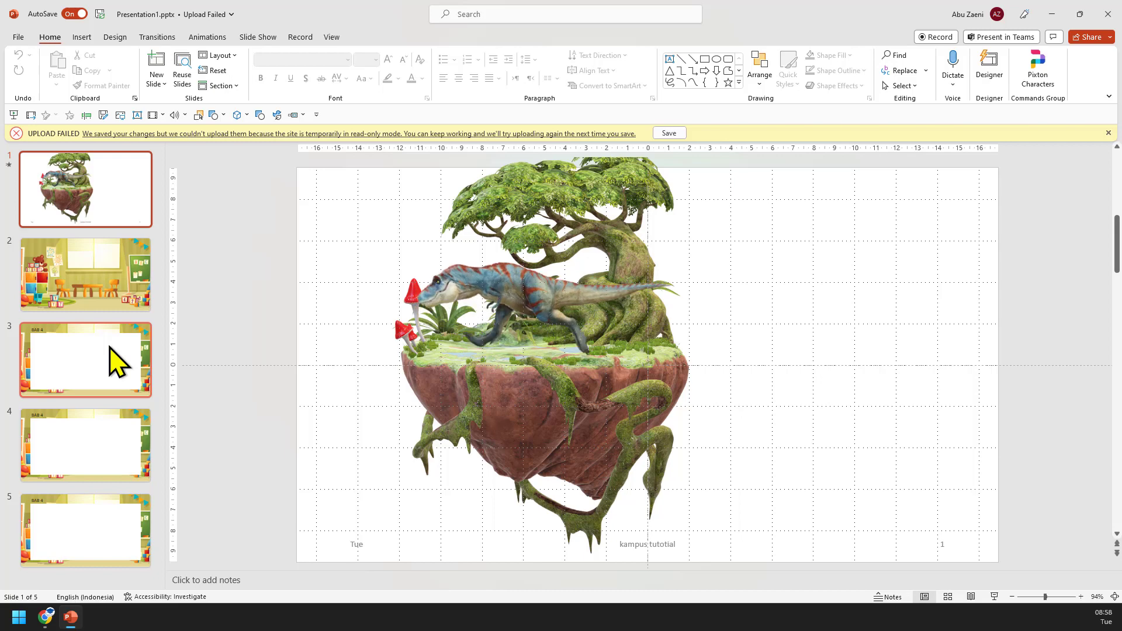
Step: Go to slide 3 (BAB 4) and show the Insert ribbon
{"action": "left_click", "coordinate": [115, 362]}
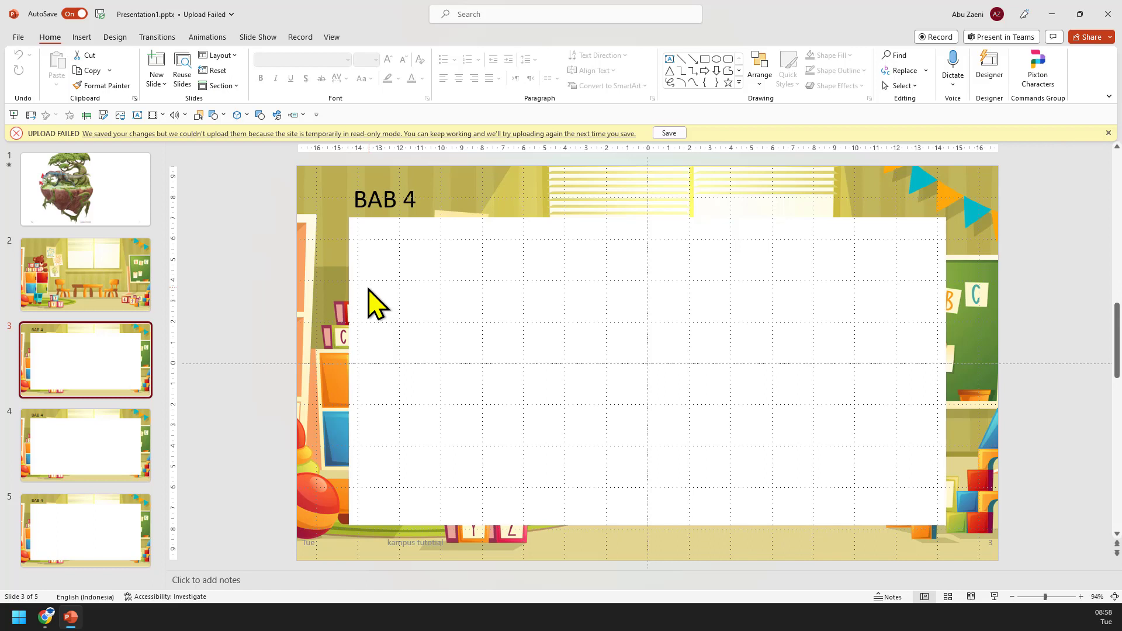
{"action": "left_click", "coordinate": [83, 37]}
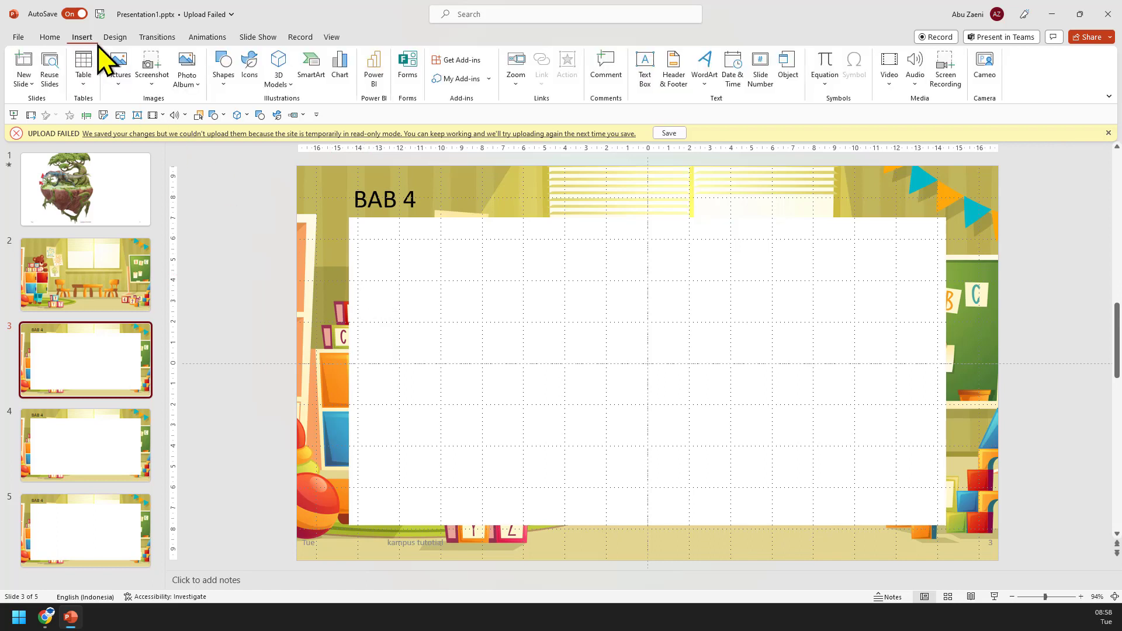
Step: Draw a blue circle about 5.84 cm wide left of the slide centre
{"action": "left_click", "coordinate": [228, 86]}
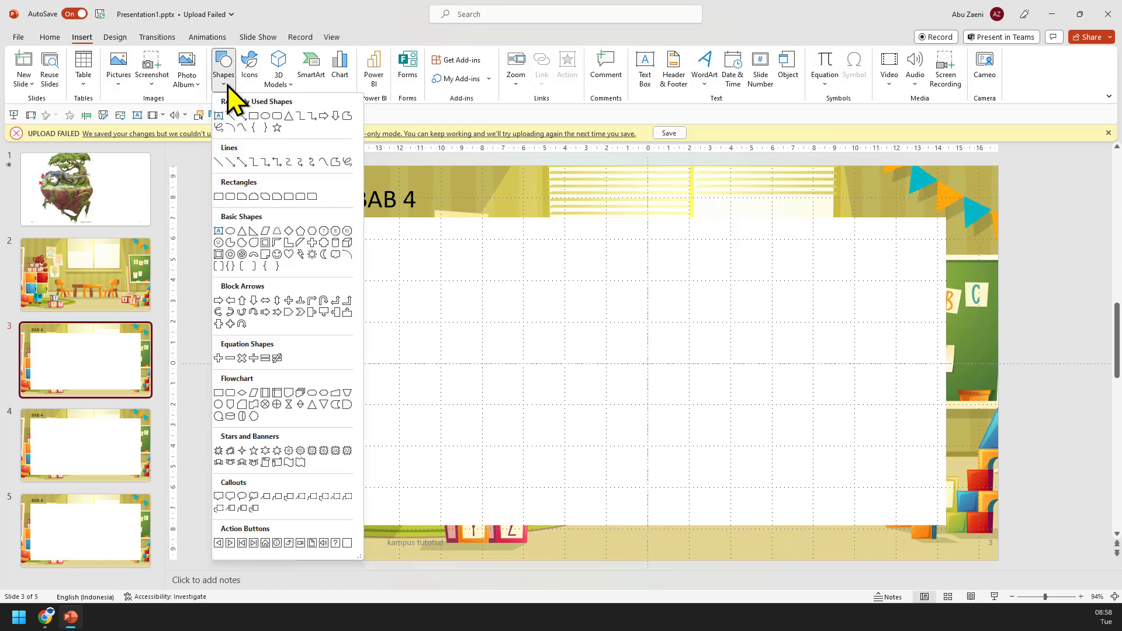
{"action": "left_click", "coordinate": [264, 115]}
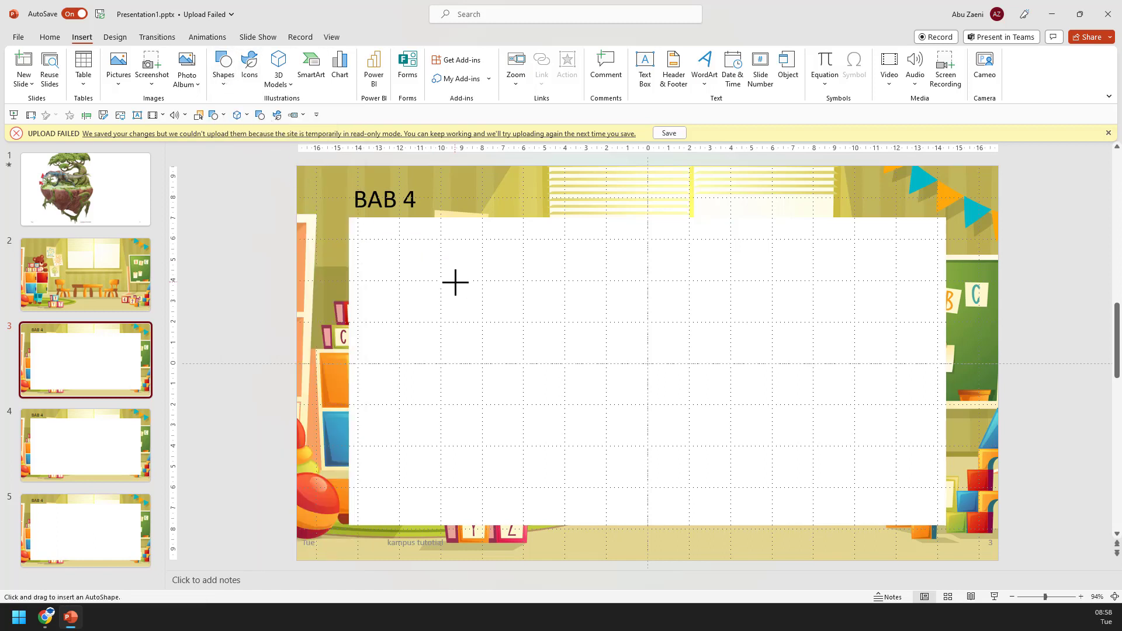
{"action": "left_click_drag", "start_coordinate": [455, 282], "coordinate": [488, 315]}
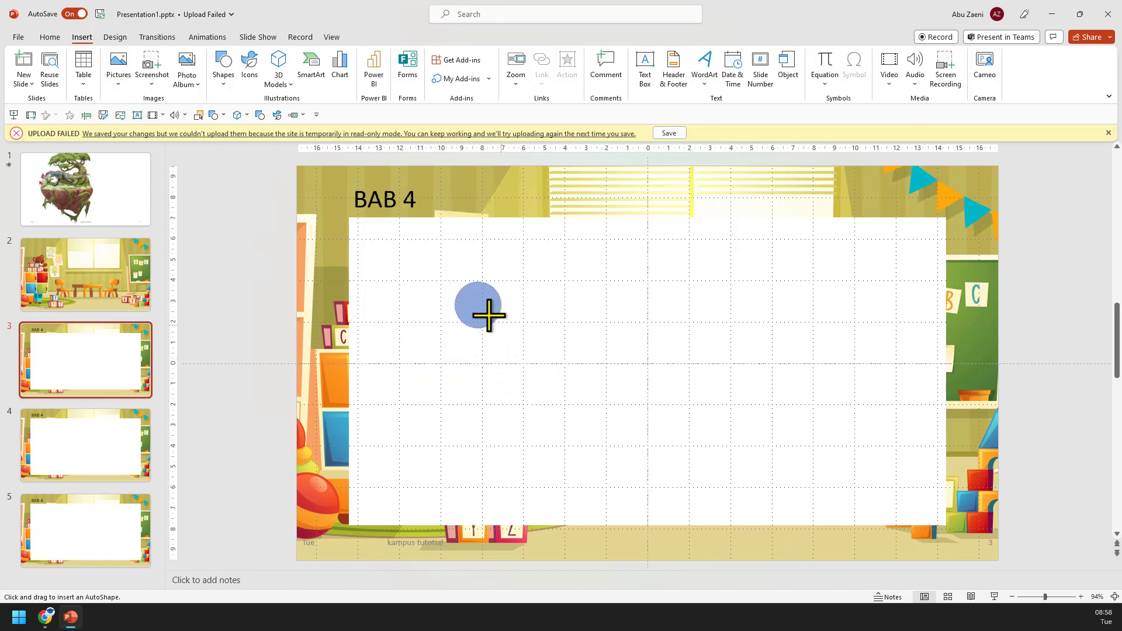
{"action": "left_click_drag", "start_coordinate": [489, 315], "coordinate": [576, 386]}
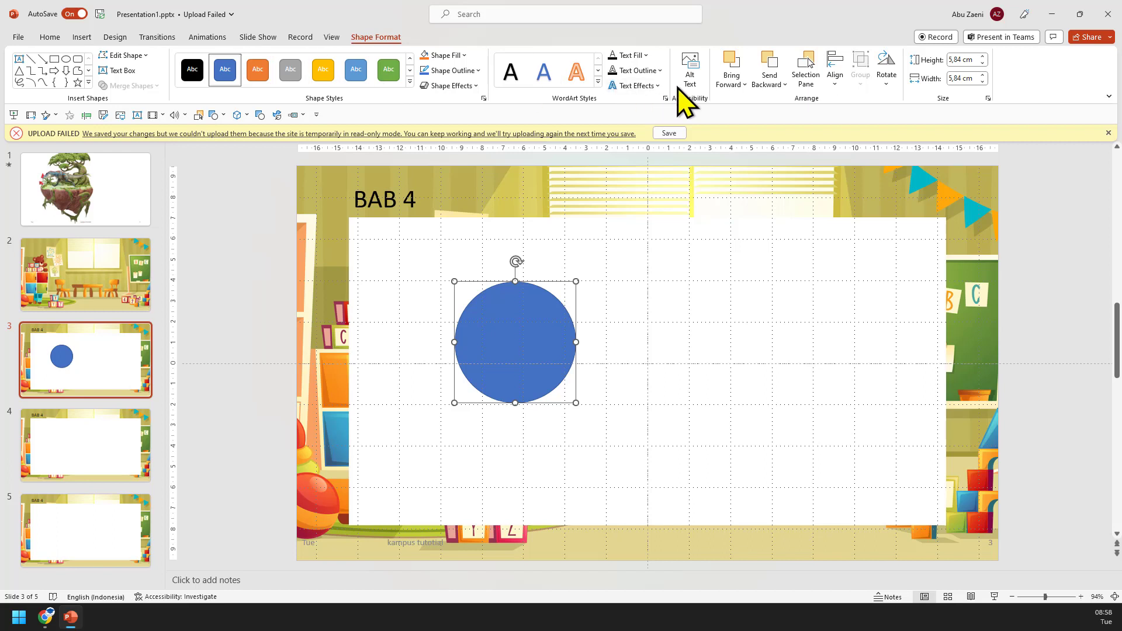
Step: Add a 'Belajar powerpoint' text box and move it down beside the circle
{"action": "left_click", "coordinate": [82, 38]}
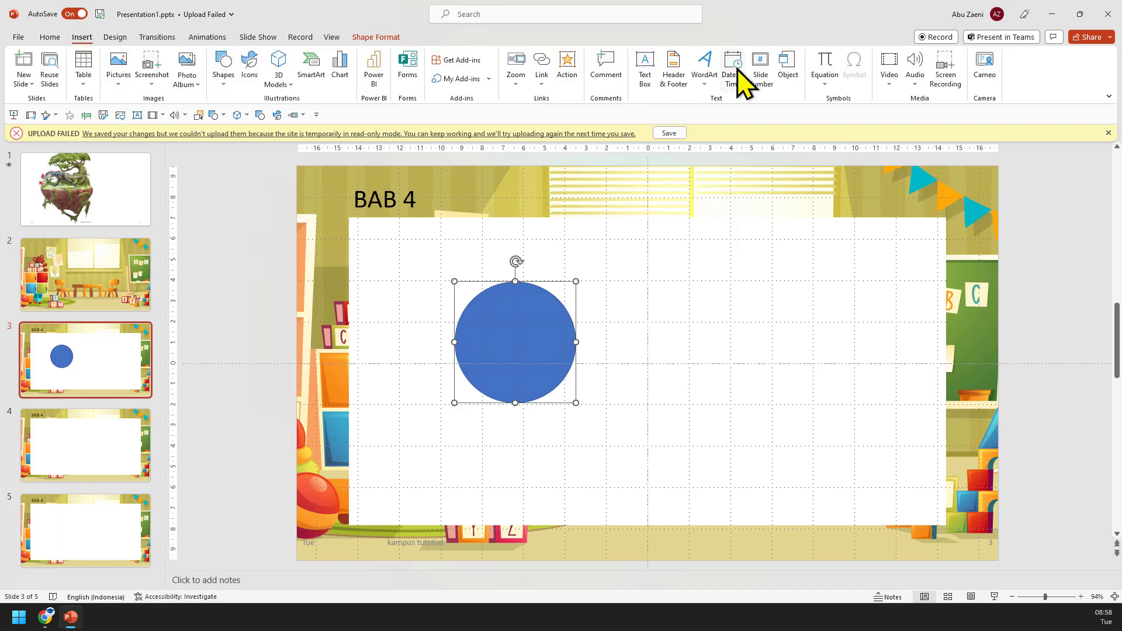
{"action": "left_click", "coordinate": [646, 68]}
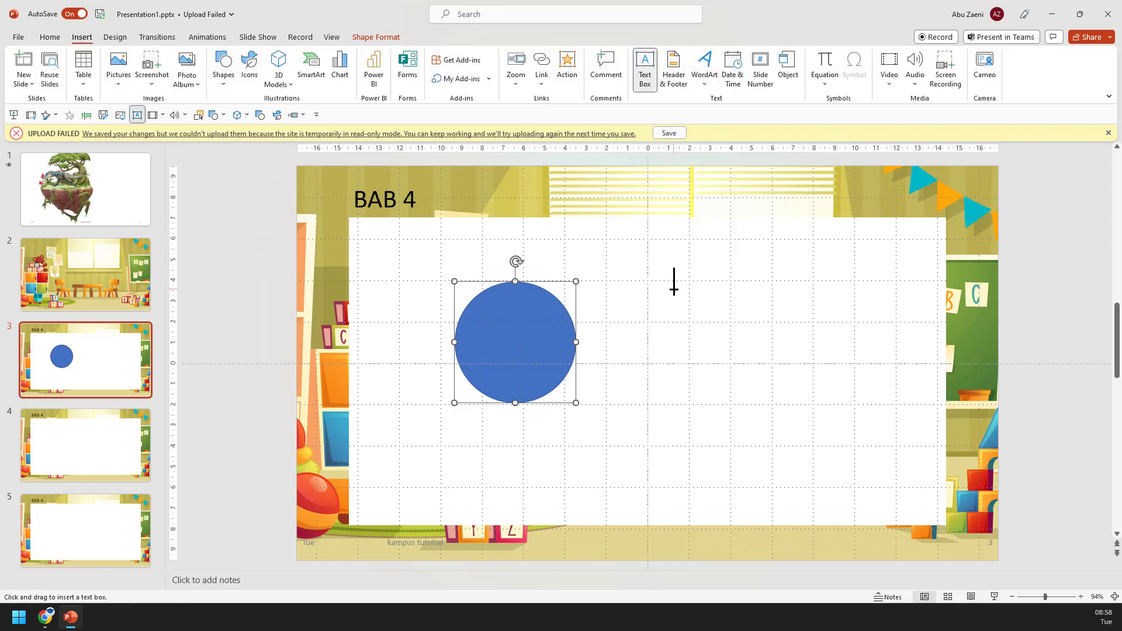
{"action": "left_click", "coordinate": [631, 210]}
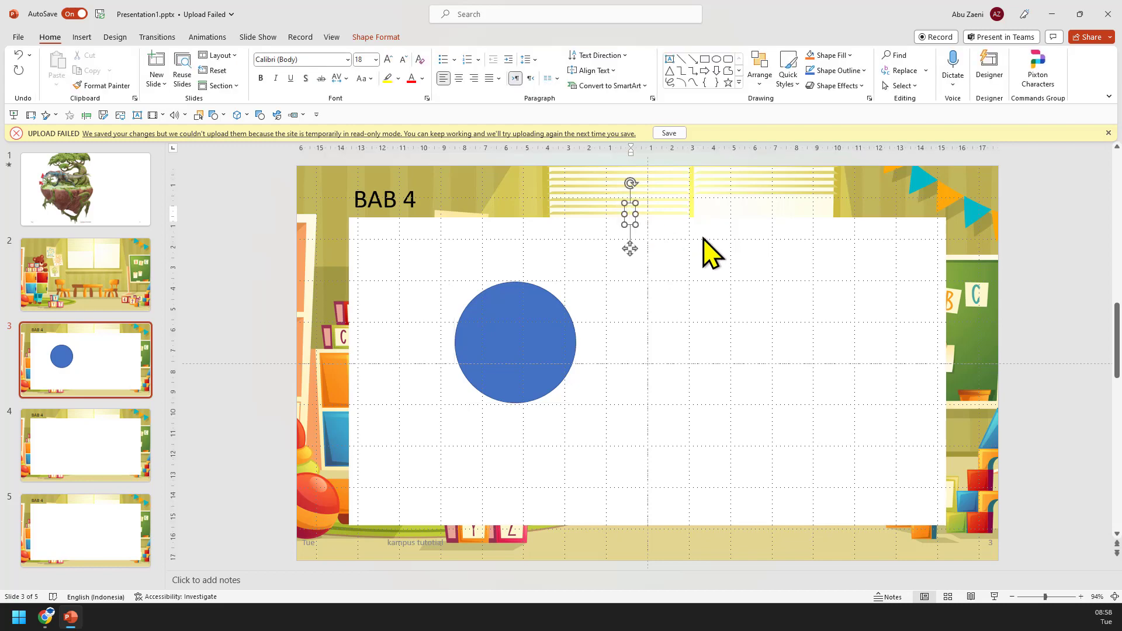
{"action": "type", "text": "Bela"}
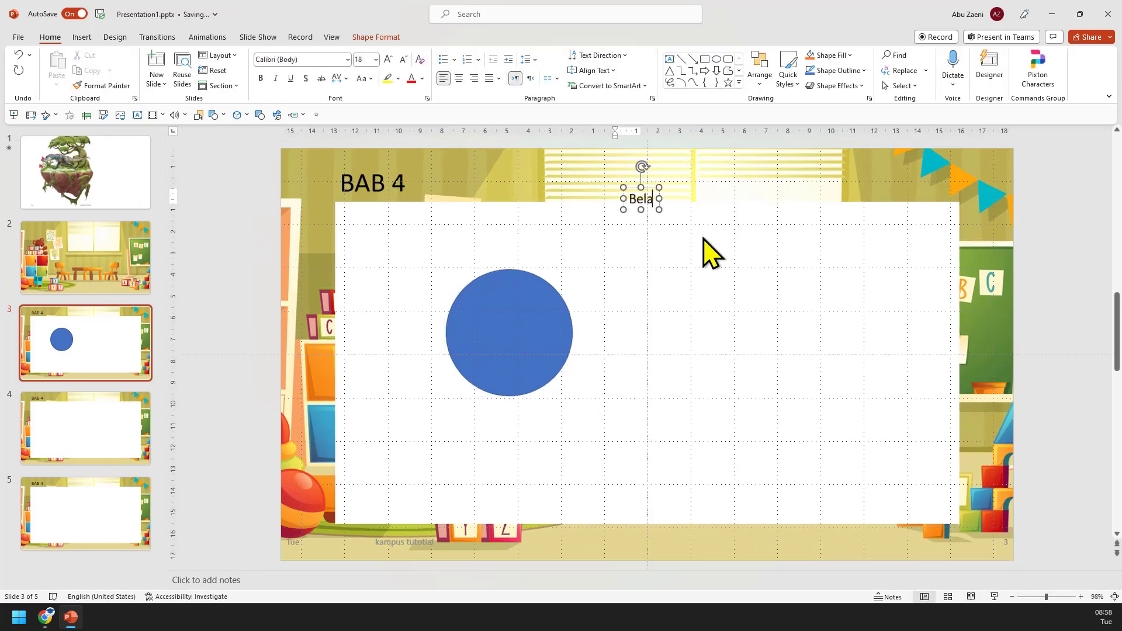
{"action": "type", "text": "jar powerpoi"}
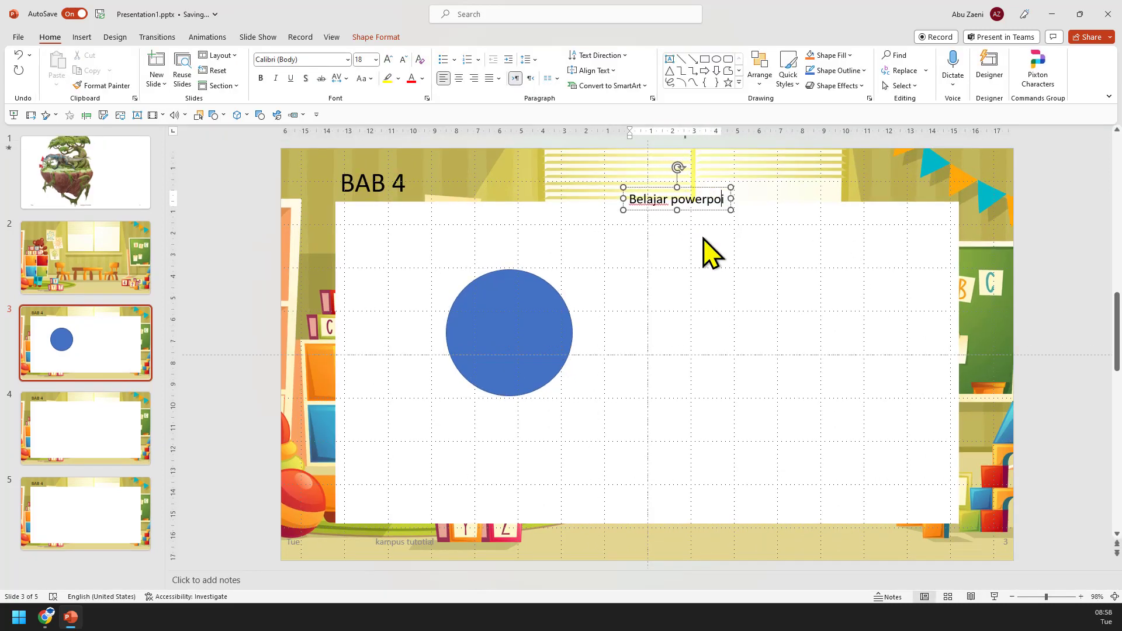
{"action": "type", "text": "nt"}
{"action": "left_click_drag", "start_coordinate": [705, 211], "coordinate": [683, 348]}
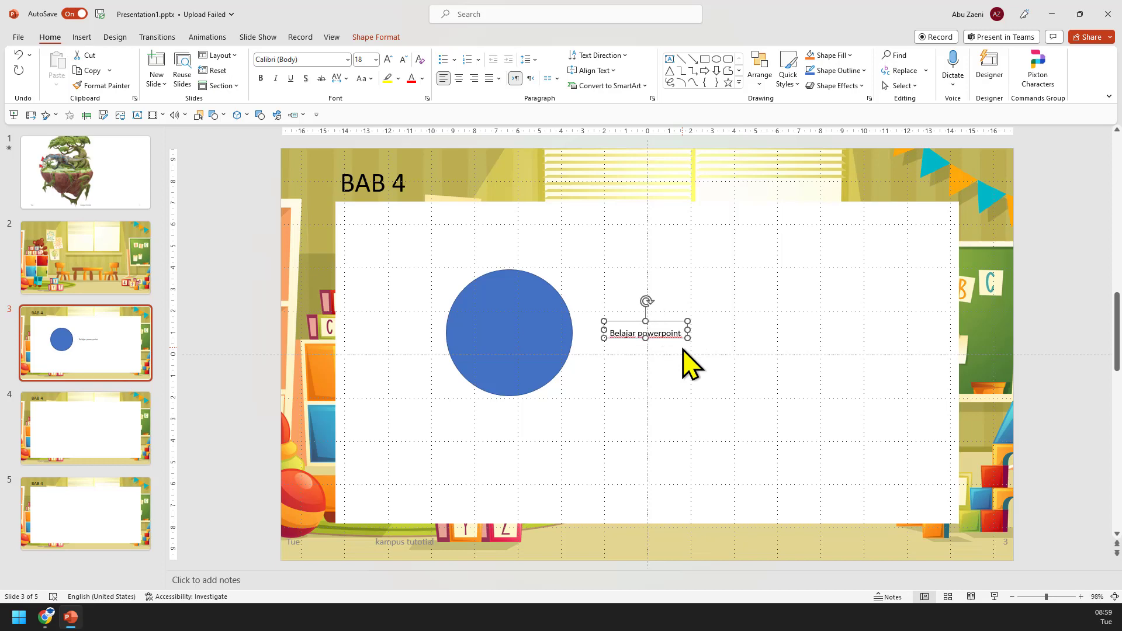
Step: Enlarge the 'Belajar powerpoint' text to 40 pt
{"action": "key", "text": "ctrl+z"}
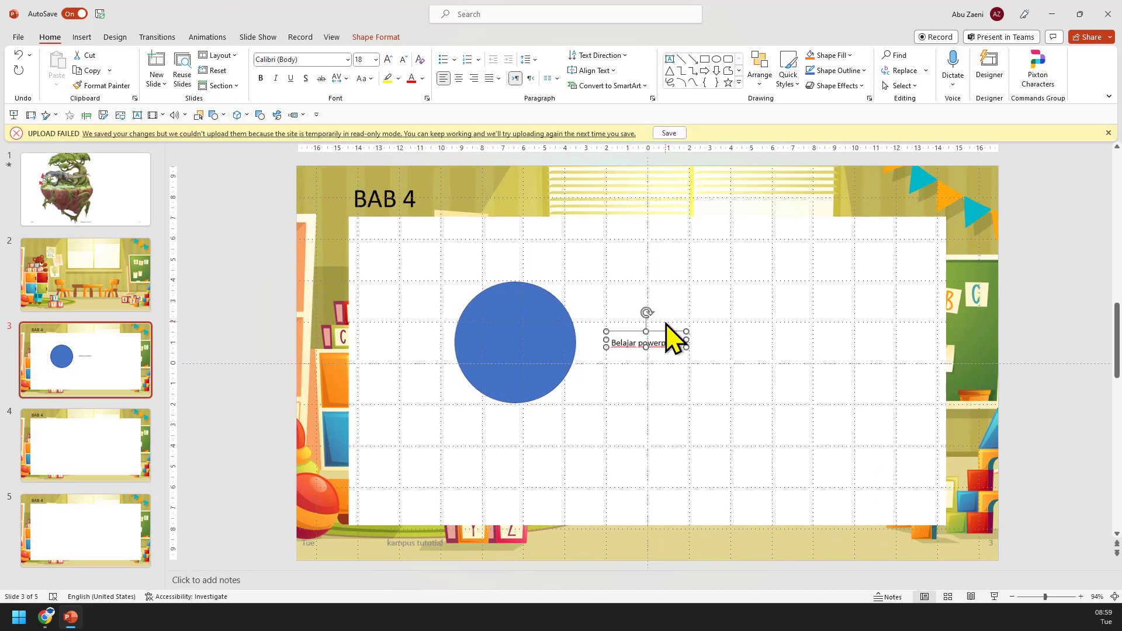
{"action": "key", "text": "ctrl+y"}
{"action": "key", "text": "ctrl+z"}
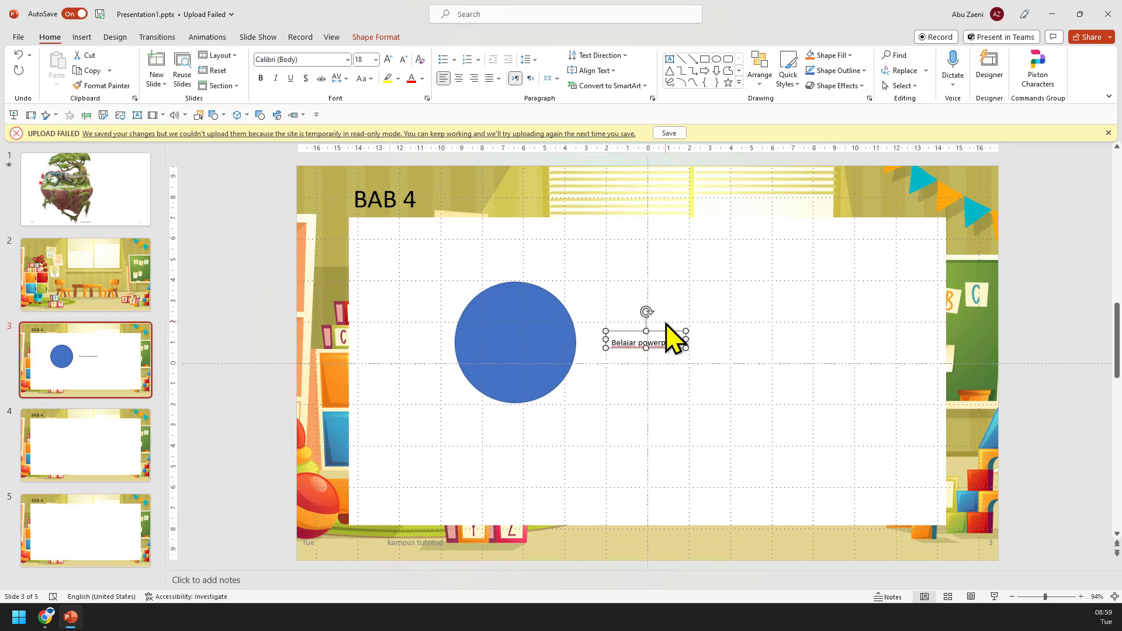
{"action": "key", "text": "ctrl+y"}
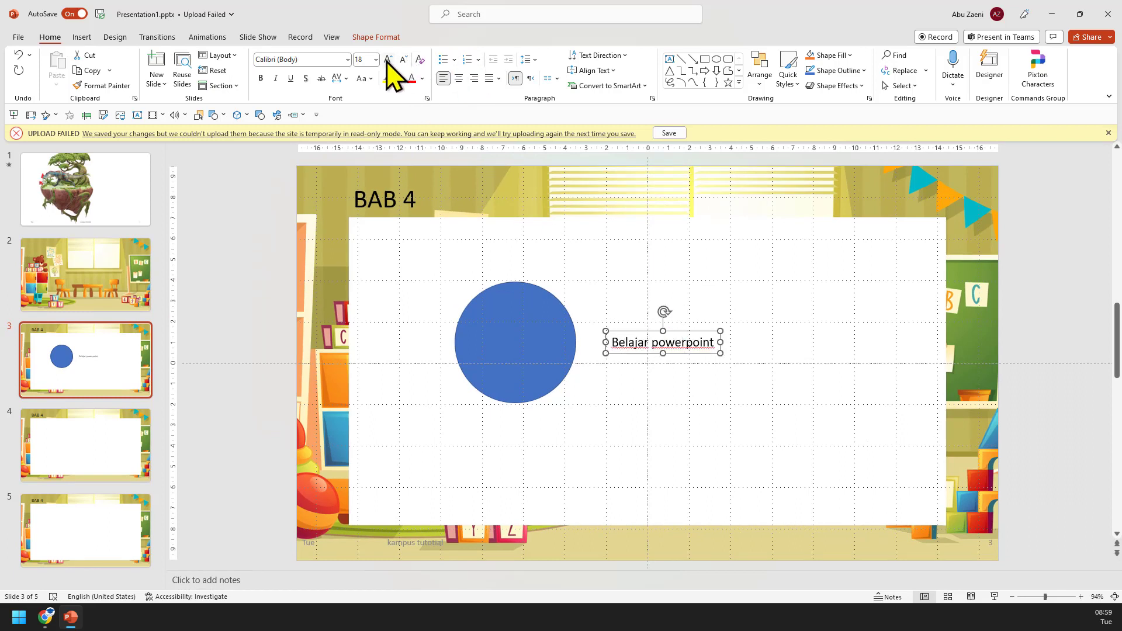
{"action": "left_click", "coordinate": [389, 60]}
{"action": "left_click", "coordinate": [389, 59]}
{"action": "left_click", "coordinate": [389, 59]}
{"action": "left_click", "coordinate": [388, 60]}
{"action": "left_click", "coordinate": [389, 60]}
{"action": "left_click", "coordinate": [389, 60]}
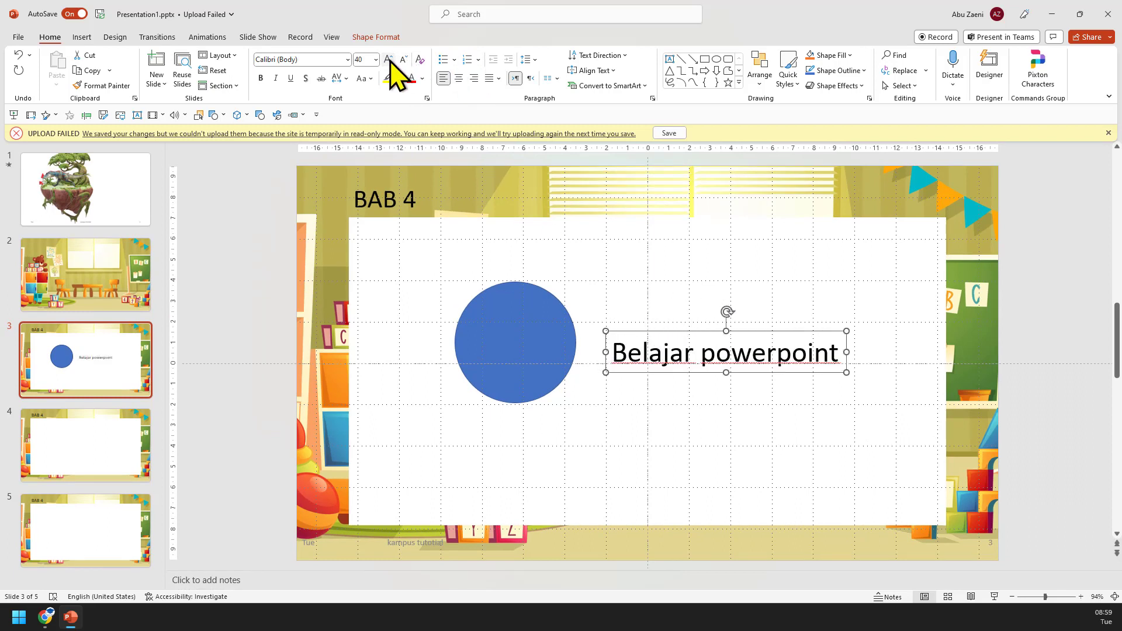
Step: Move the blue circle toward the top-left and apply a Fly In entrance animation to it
{"action": "left_click", "coordinate": [520, 315]}
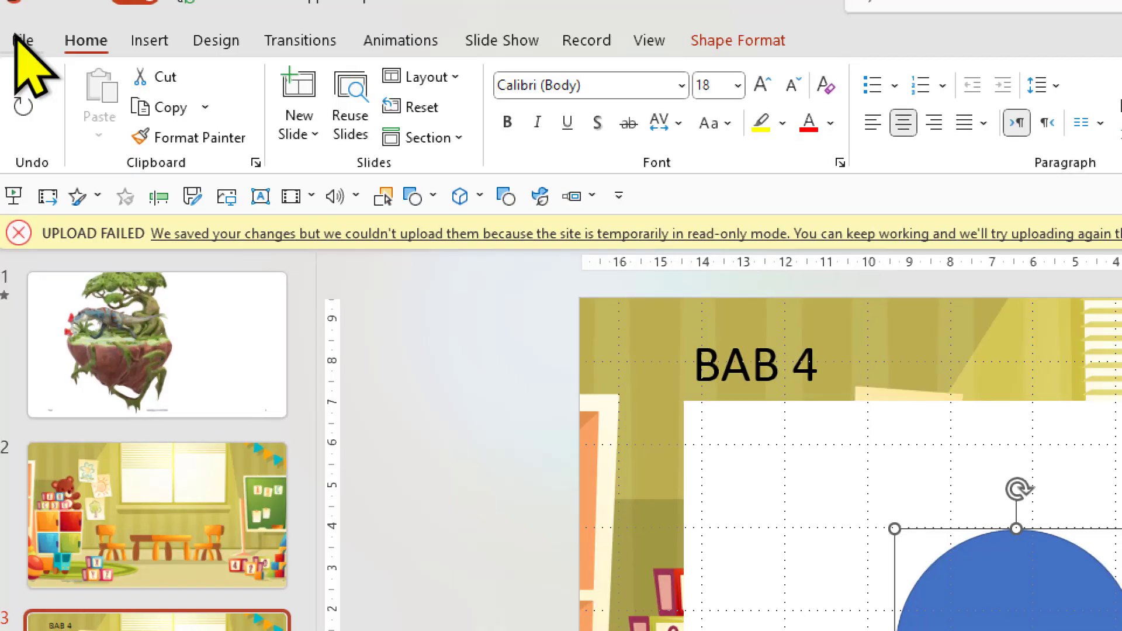
{"action": "left_click", "coordinate": [401, 41]}
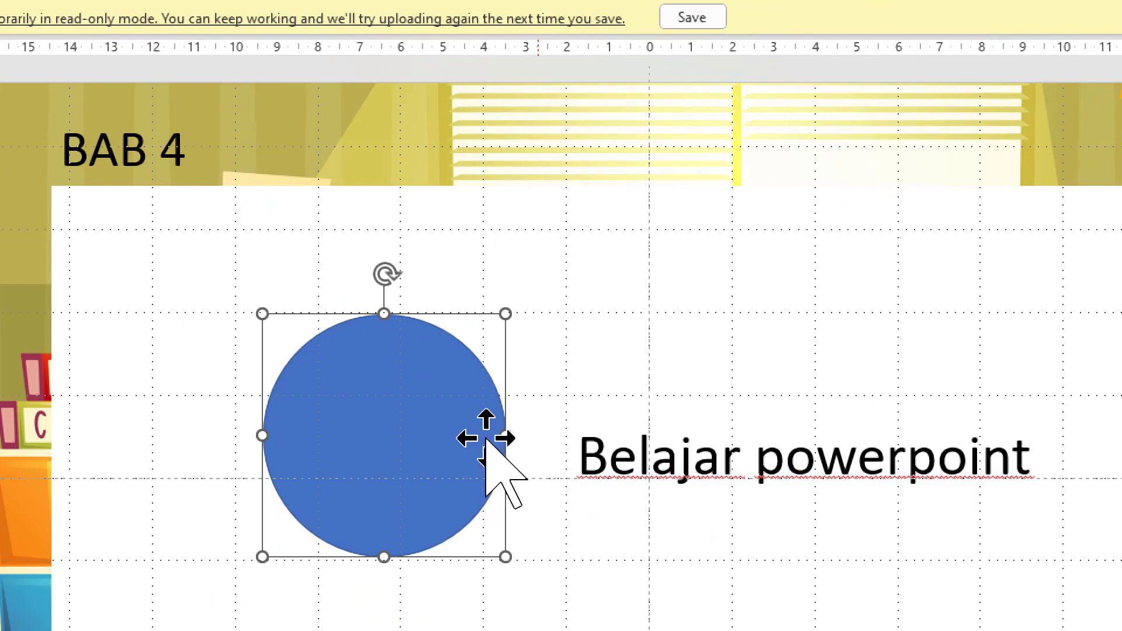
{"action": "left_click_drag", "start_coordinate": [433, 409], "coordinate": [272, 305]}
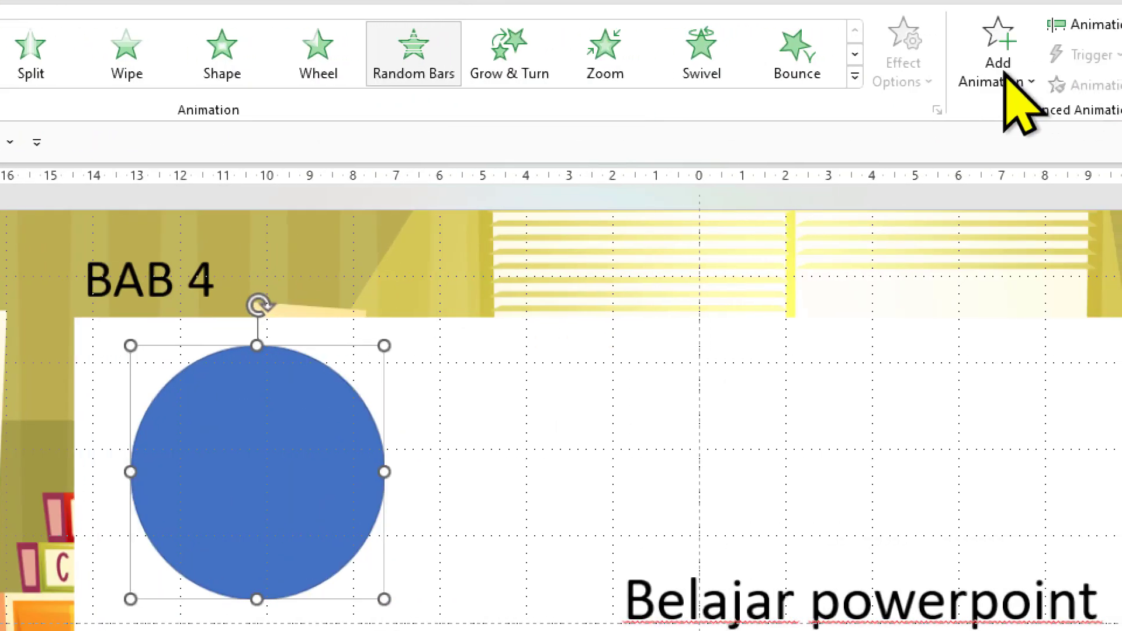
{"action": "left_click", "coordinate": [836, 70]}
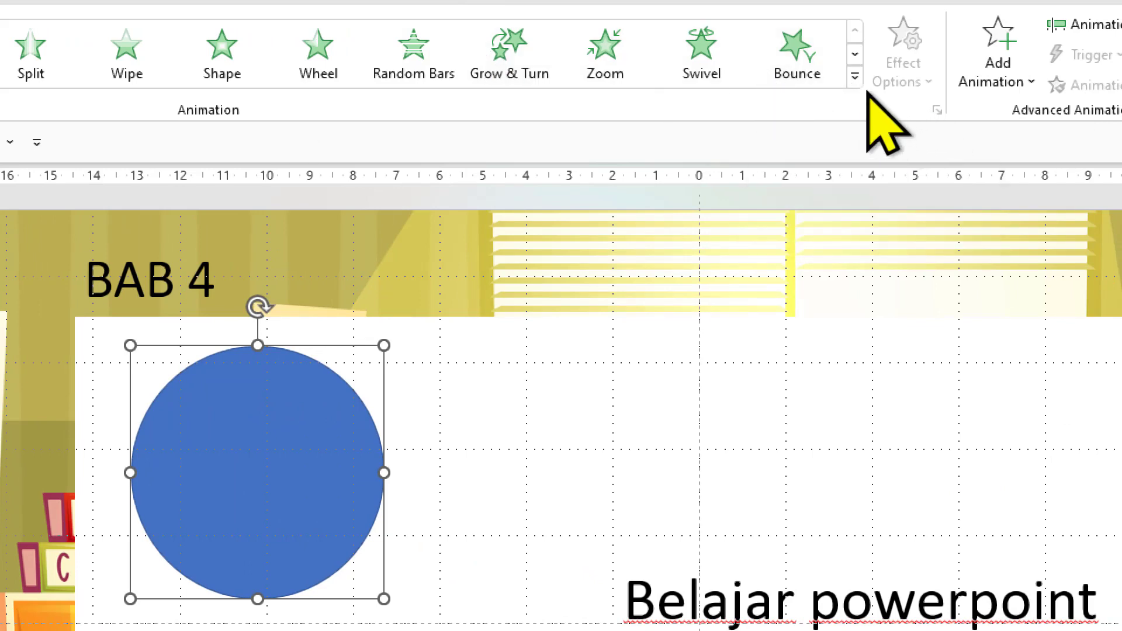
{"action": "left_click", "coordinate": [855, 76]}
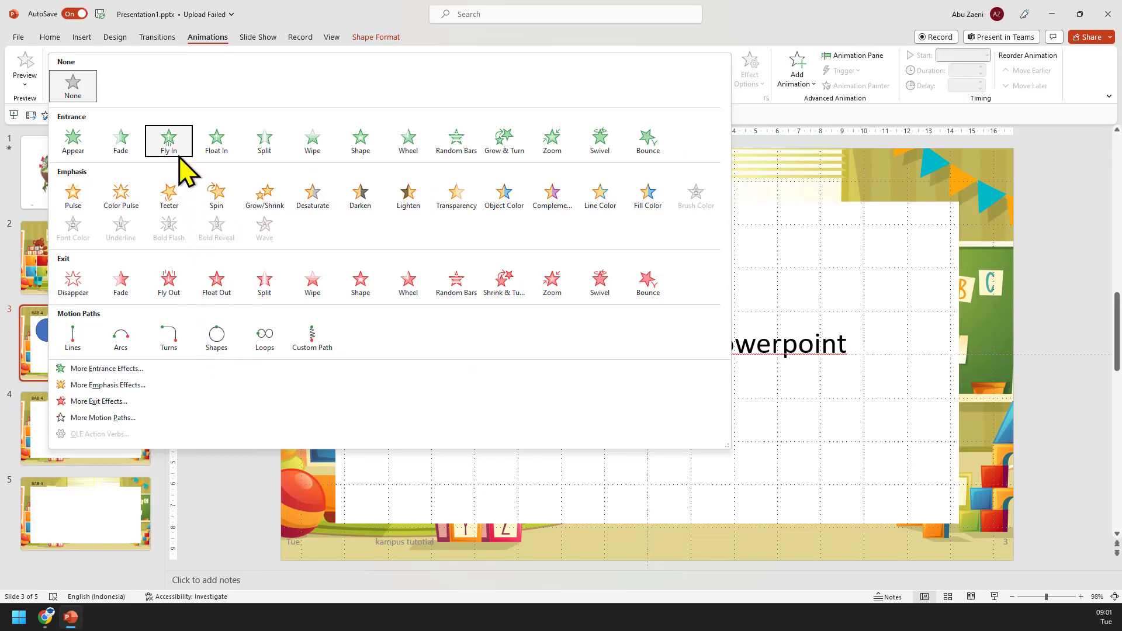
{"action": "left_click", "coordinate": [169, 141]}
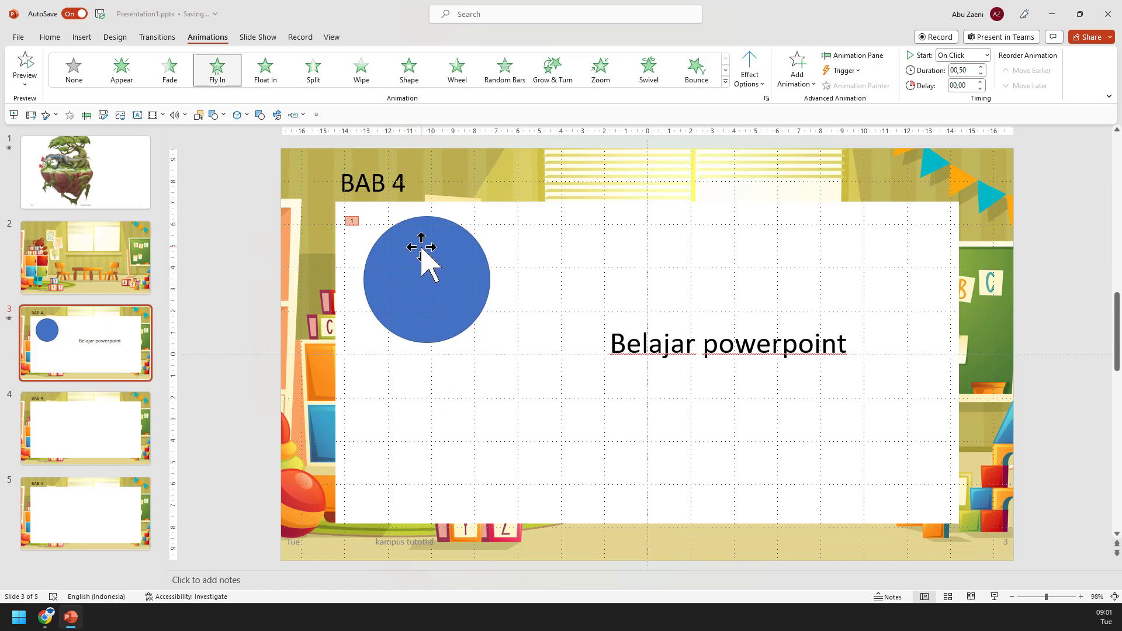
Step: Draw a 3.81 cm blue five-point star to the right of the circle
{"action": "left_click", "coordinate": [88, 39]}
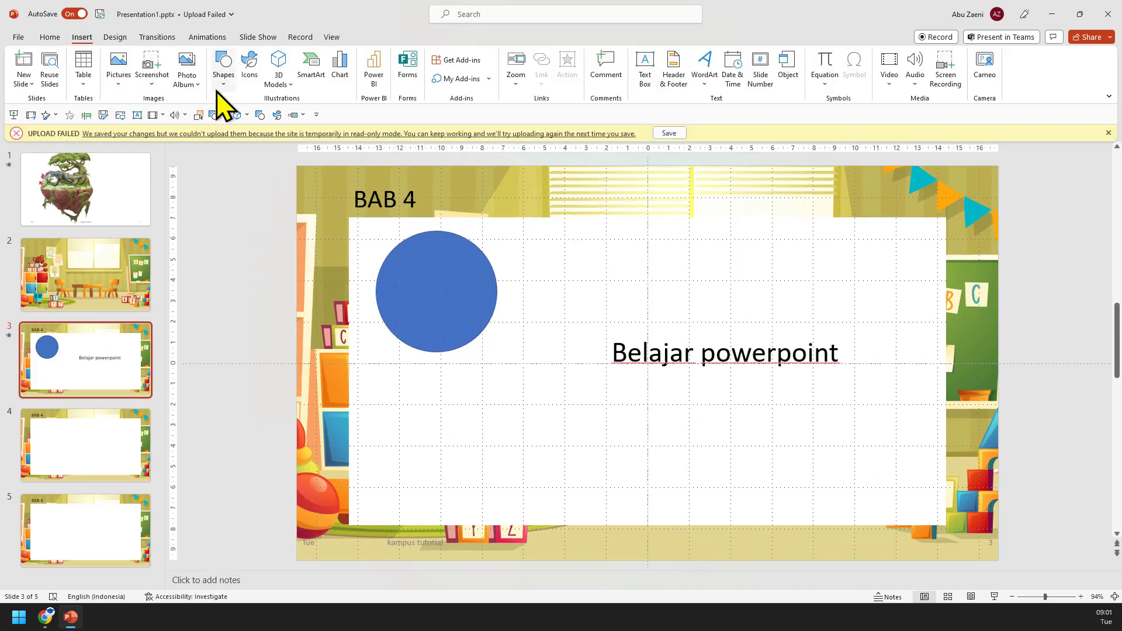
{"action": "left_click", "coordinate": [223, 70]}
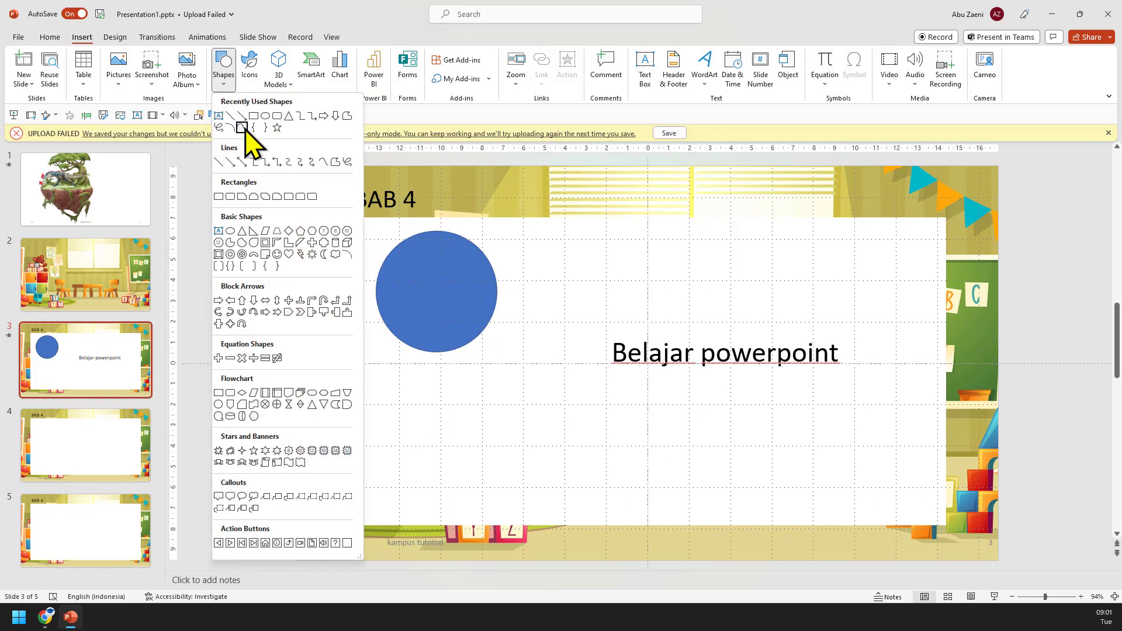
{"action": "left_click", "coordinate": [283, 125]}
{"action": "left_click_drag", "start_coordinate": [552, 255], "coordinate": [630, 331]}
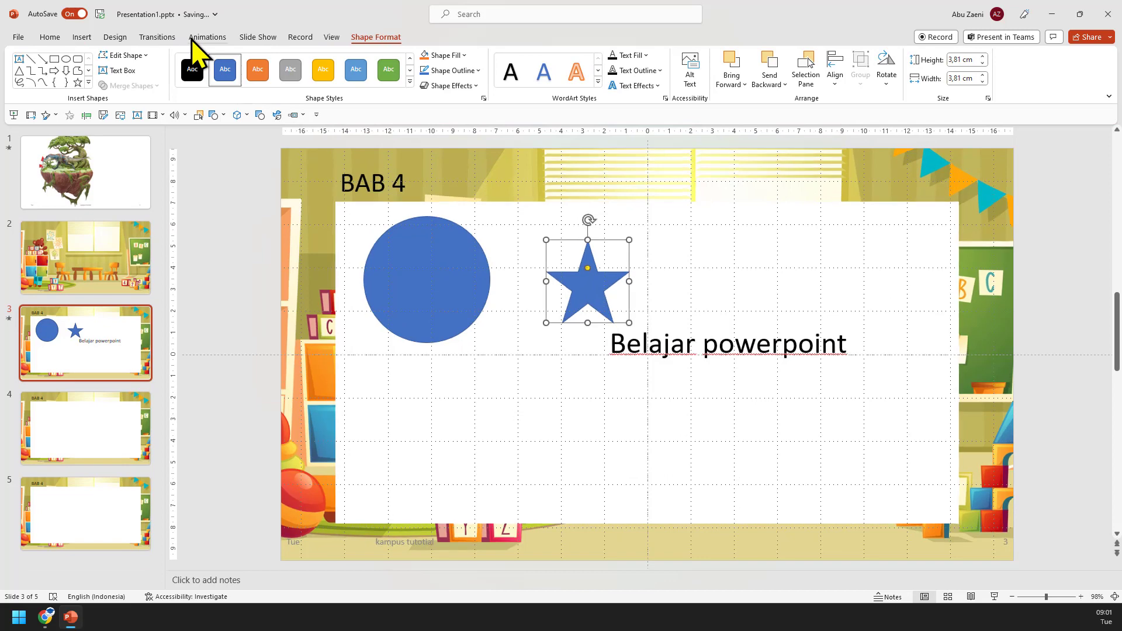
{"action": "left_click", "coordinate": [199, 39]}
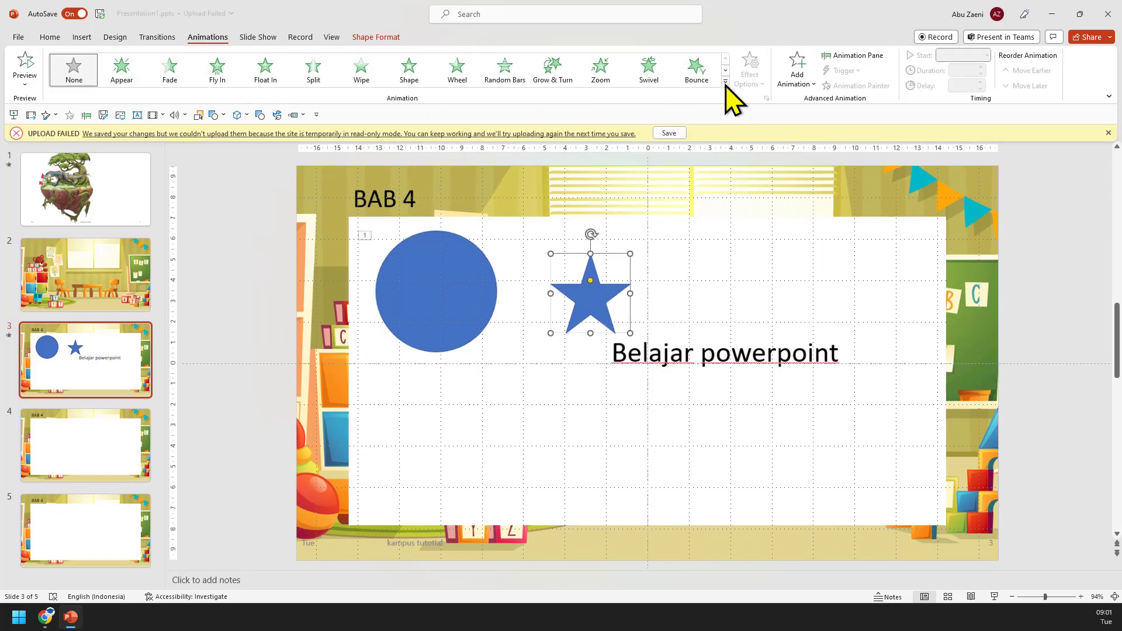
Step: Give the star a 2-second Spin emphasis animation
{"action": "left_click", "coordinate": [726, 82]}
{"action": "left_click", "coordinate": [222, 204]}
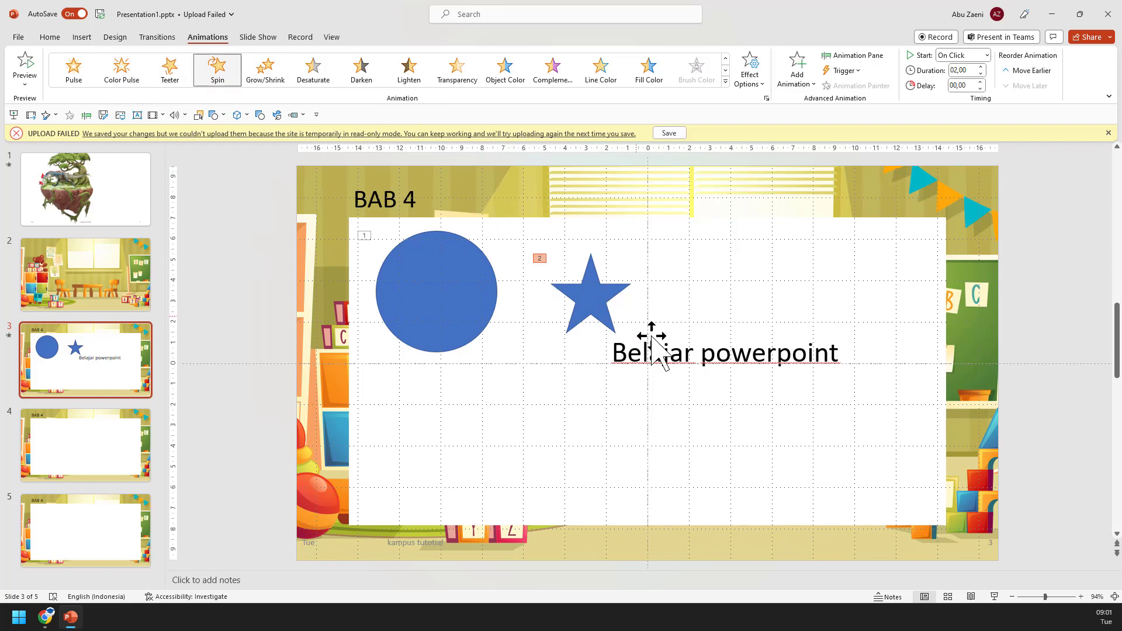
{"action": "left_click", "coordinate": [683, 351]}
Step: Move 'Belajar powerpoint' beside the star and give it a Float Out exit animation
{"action": "left_click_drag", "start_coordinate": [687, 336], "coordinate": [714, 279]}
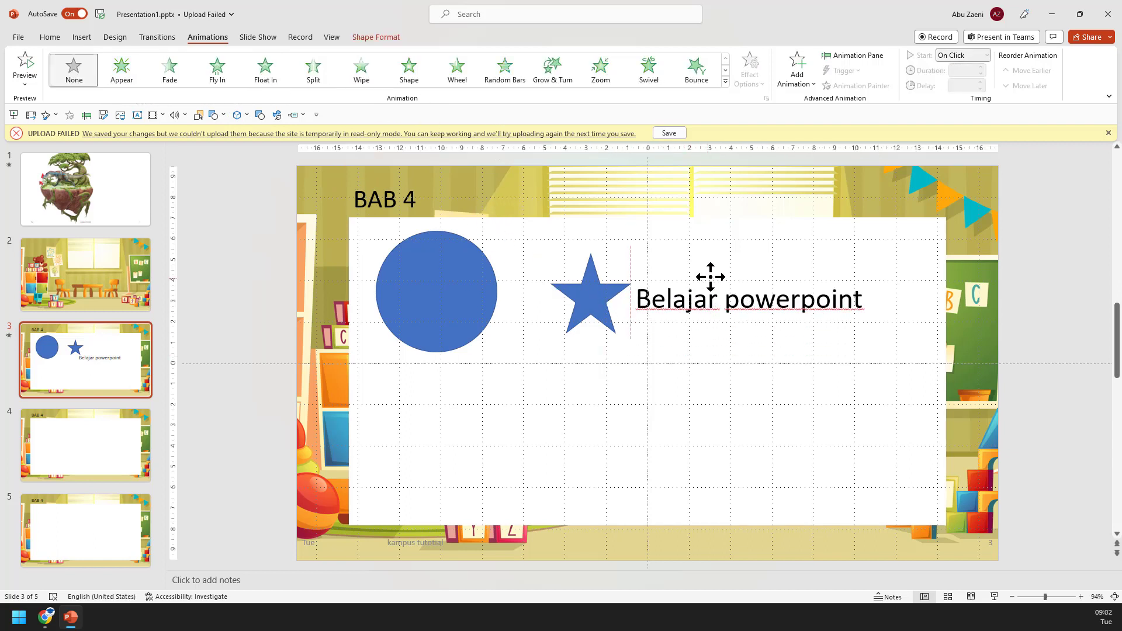
{"action": "left_click", "coordinate": [726, 82]}
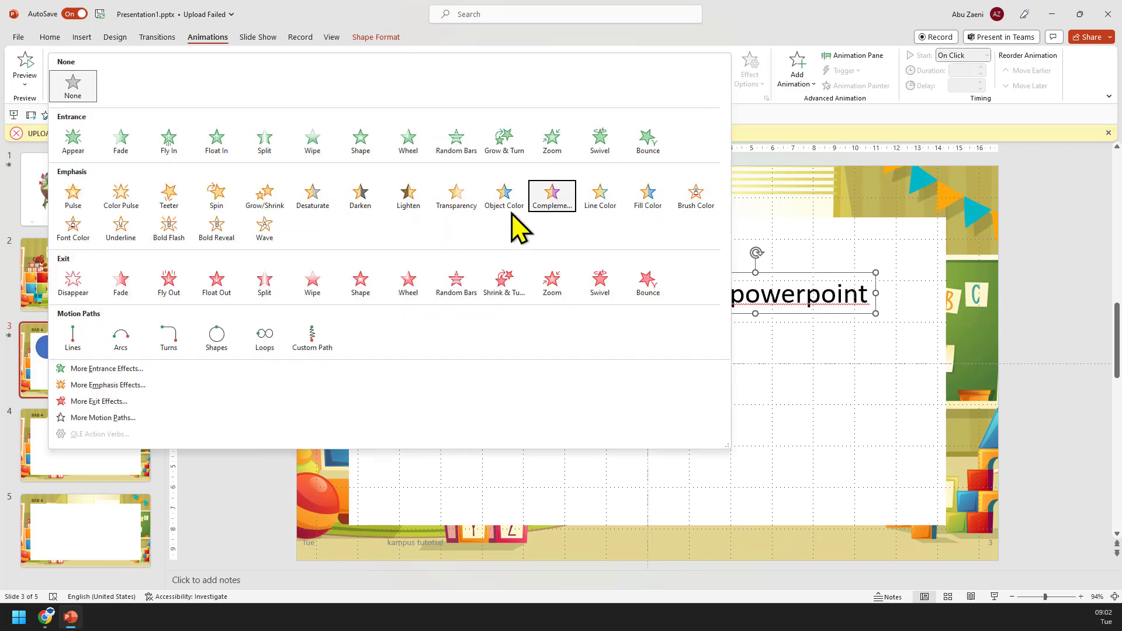
{"action": "left_click", "coordinate": [218, 291]}
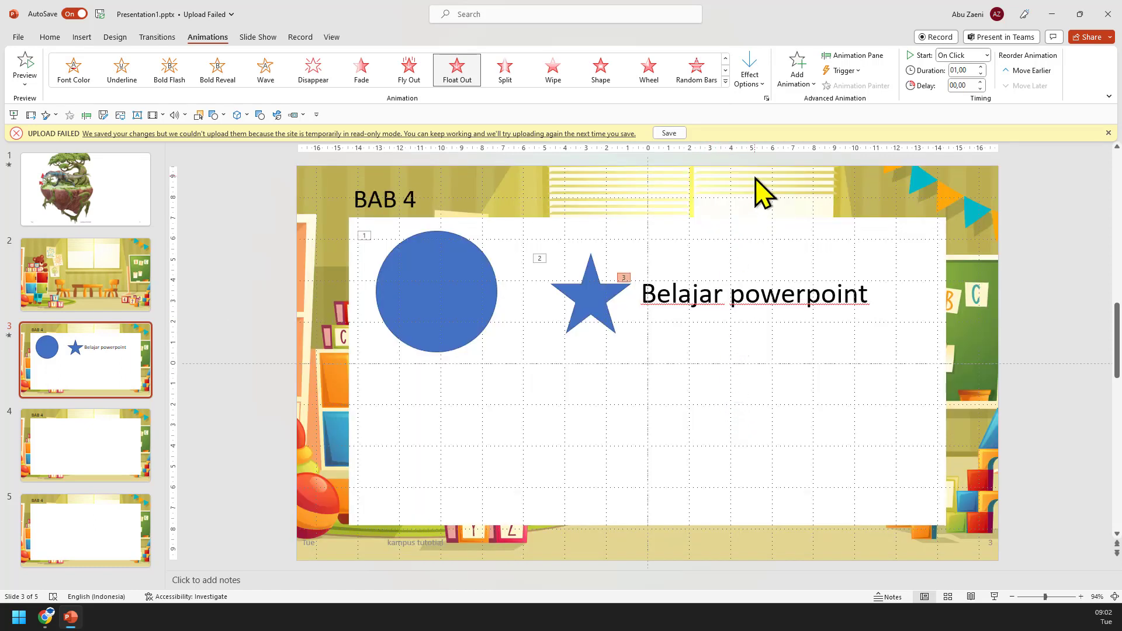
{"action": "left_click", "coordinate": [726, 81]}
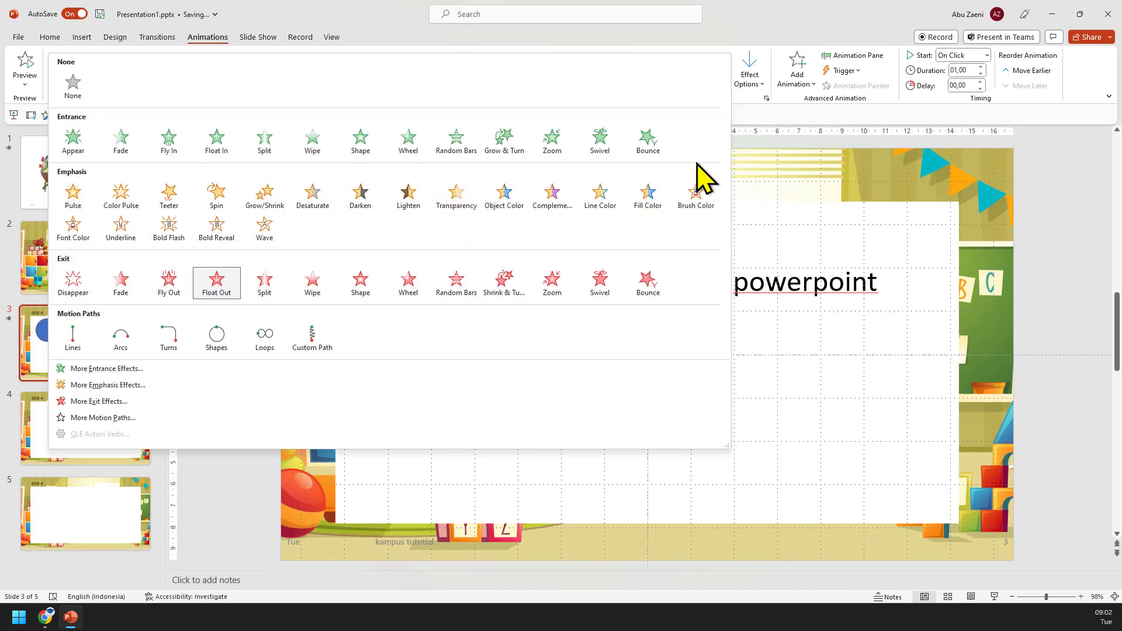
{"action": "left_click", "coordinate": [230, 300]}
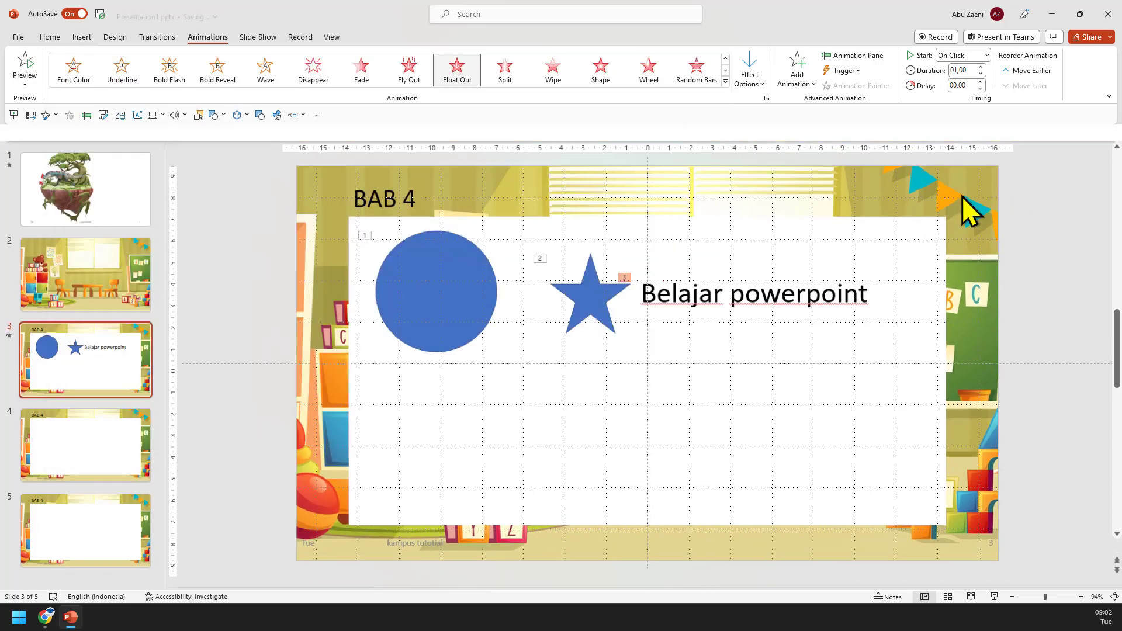
{"action": "left_click", "coordinate": [423, 305]}
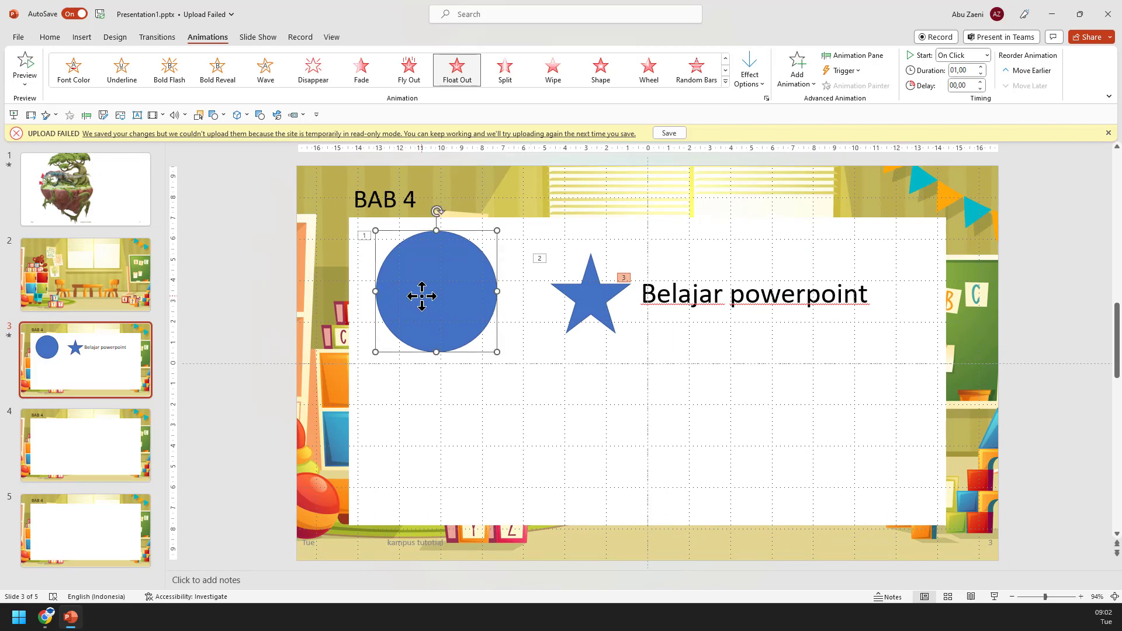
Step: Draw a blue smiley face below the 'Belajar powerpoint' text
{"action": "left_click", "coordinate": [82, 37]}
{"action": "left_click", "coordinate": [227, 88]}
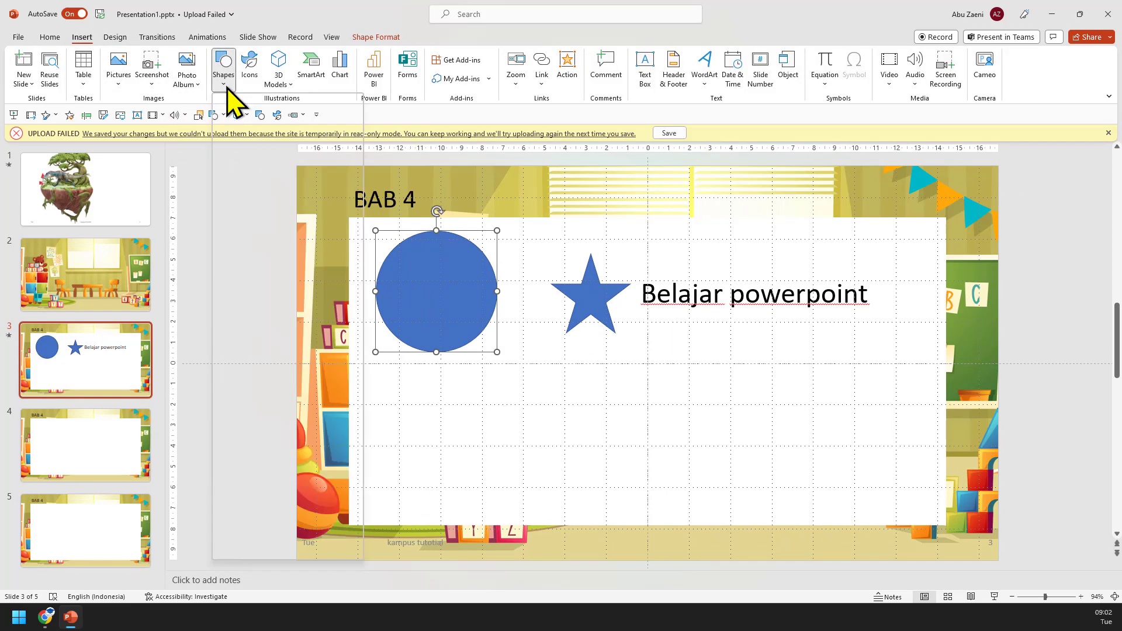
{"action": "left_click", "coordinate": [277, 254]}
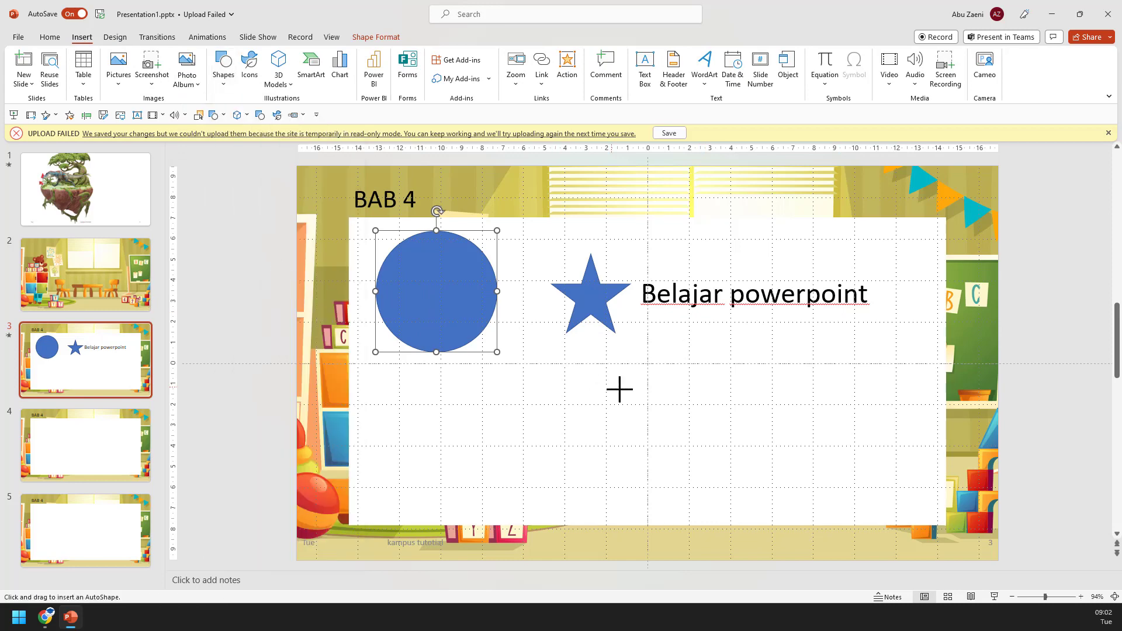
{"action": "left_click_drag", "start_coordinate": [647, 368], "coordinate": [738, 457]}
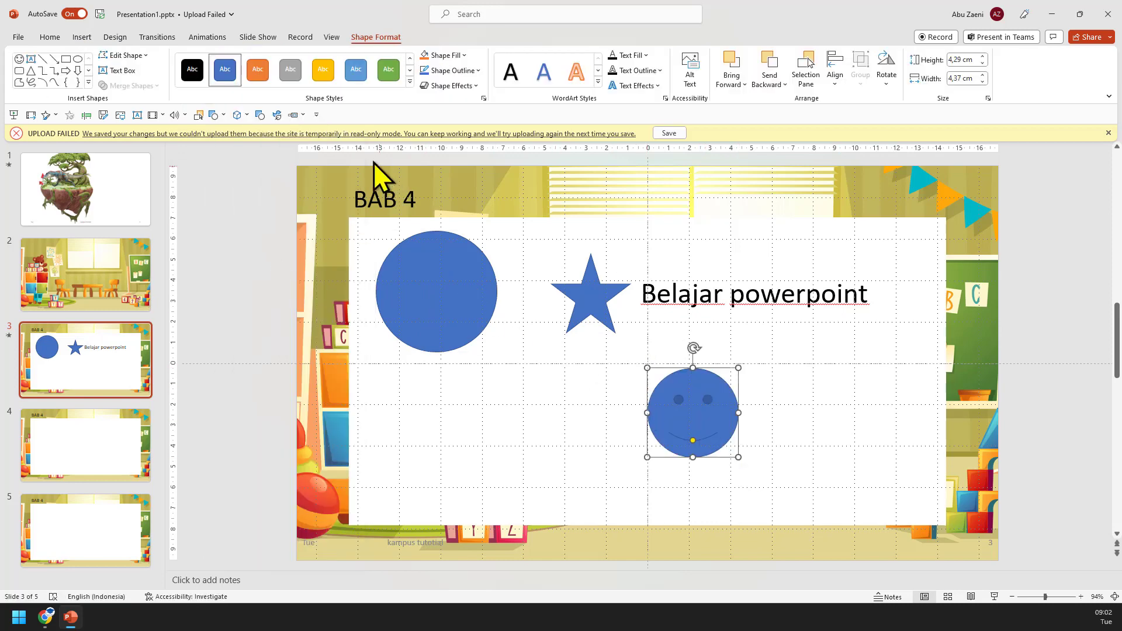
Step: Give the smiley face a circular Shapes motion path animation
{"action": "left_click", "coordinate": [206, 37]}
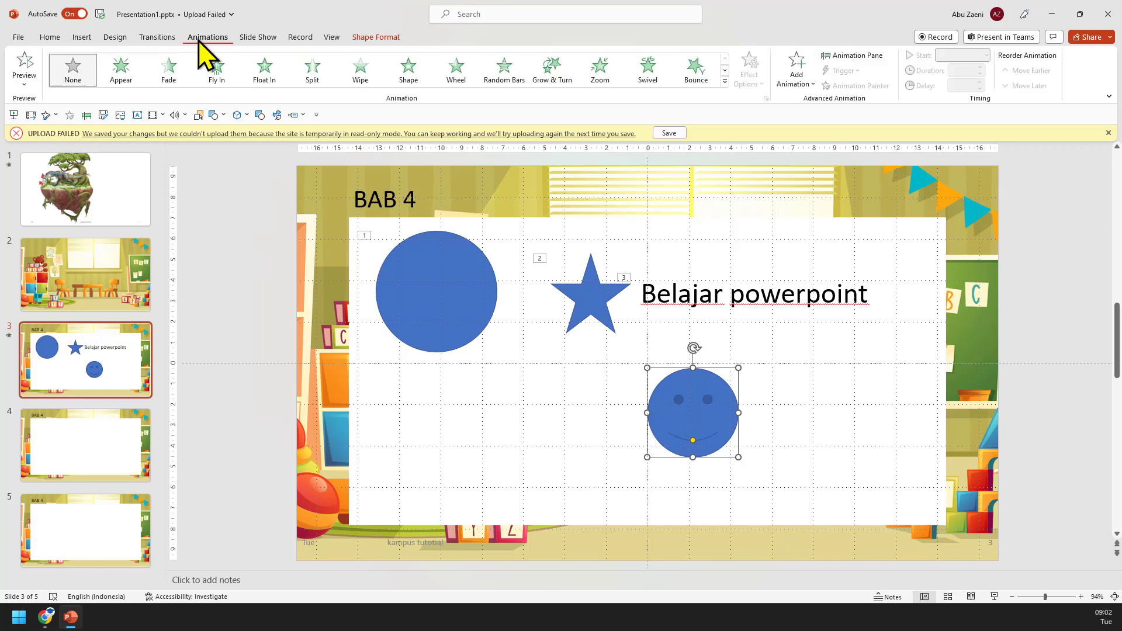
{"action": "left_click", "coordinate": [726, 82]}
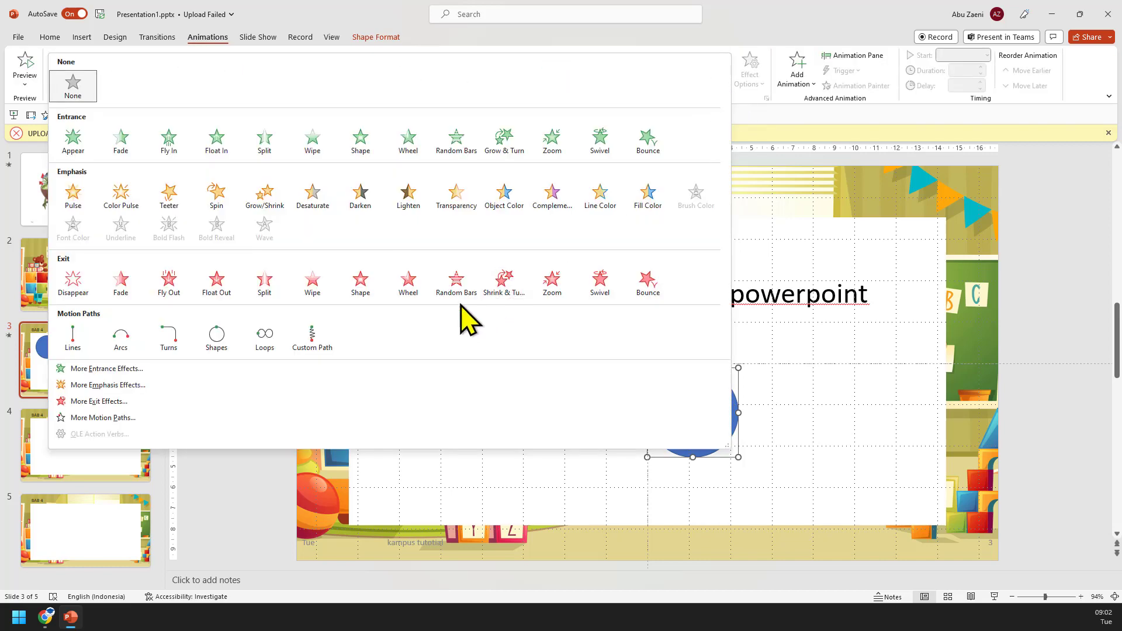
{"action": "left_click", "coordinate": [212, 349]}
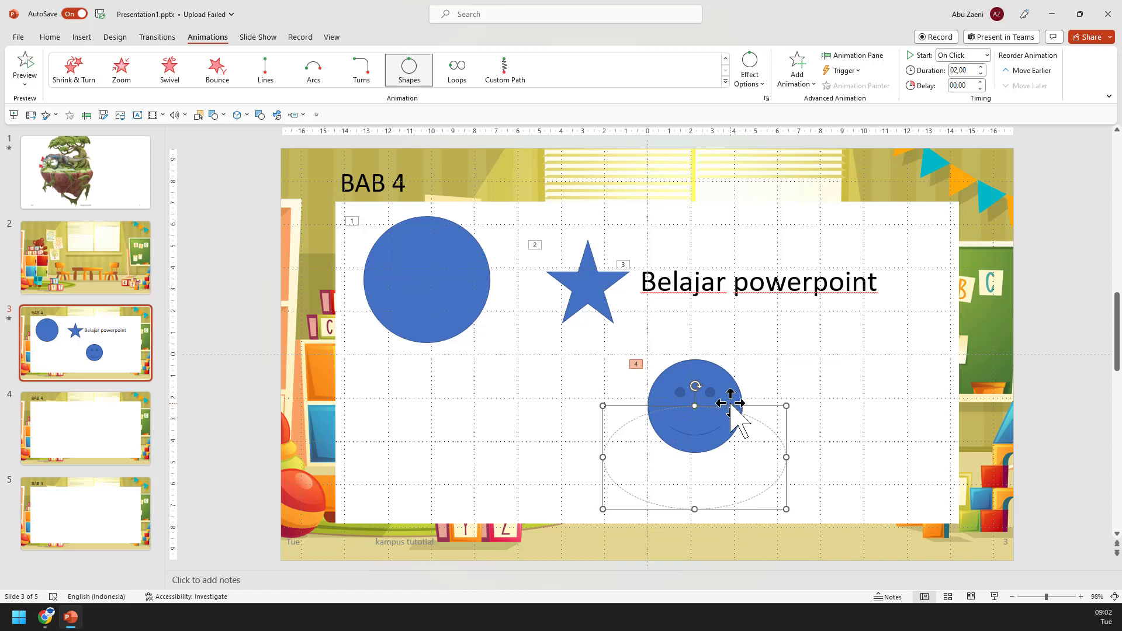
{"action": "left_click", "coordinate": [421, 292]}
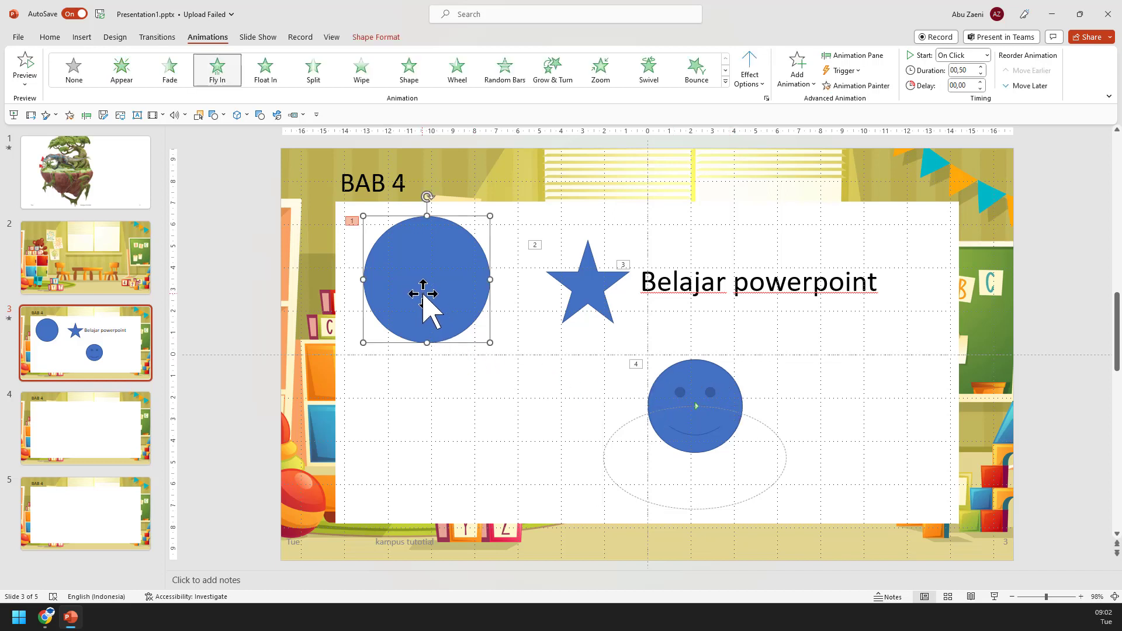
Step: Shift the circle slightly down-right and set its Fly In direction to From Left
{"action": "left_click_drag", "start_coordinate": [429, 268], "coordinate": [456, 299]}
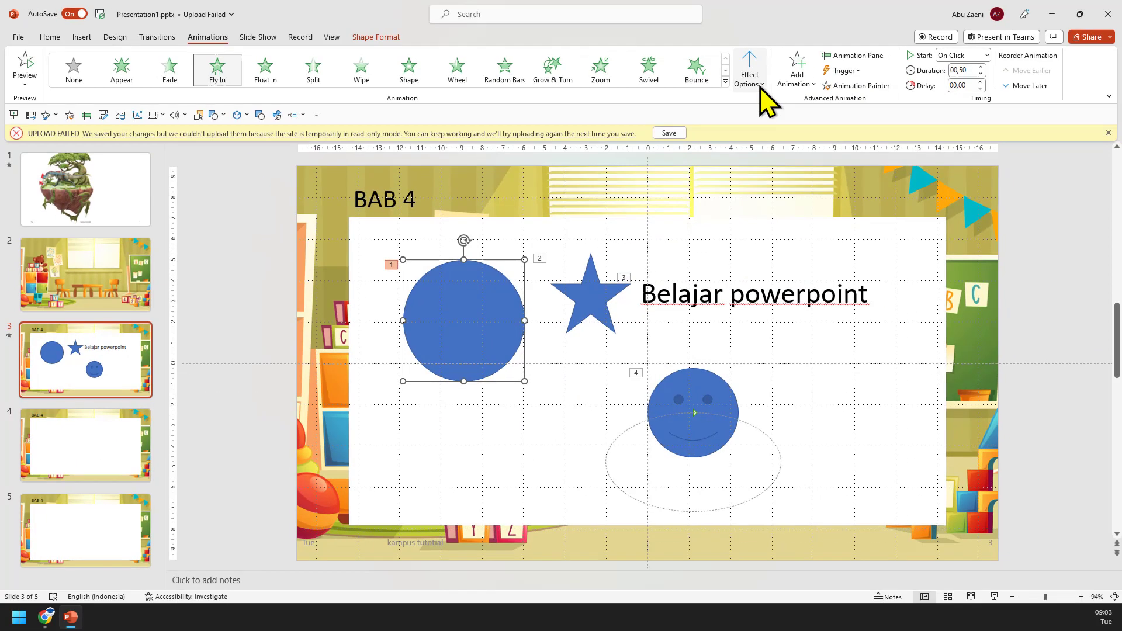
{"action": "left_click", "coordinate": [759, 87]}
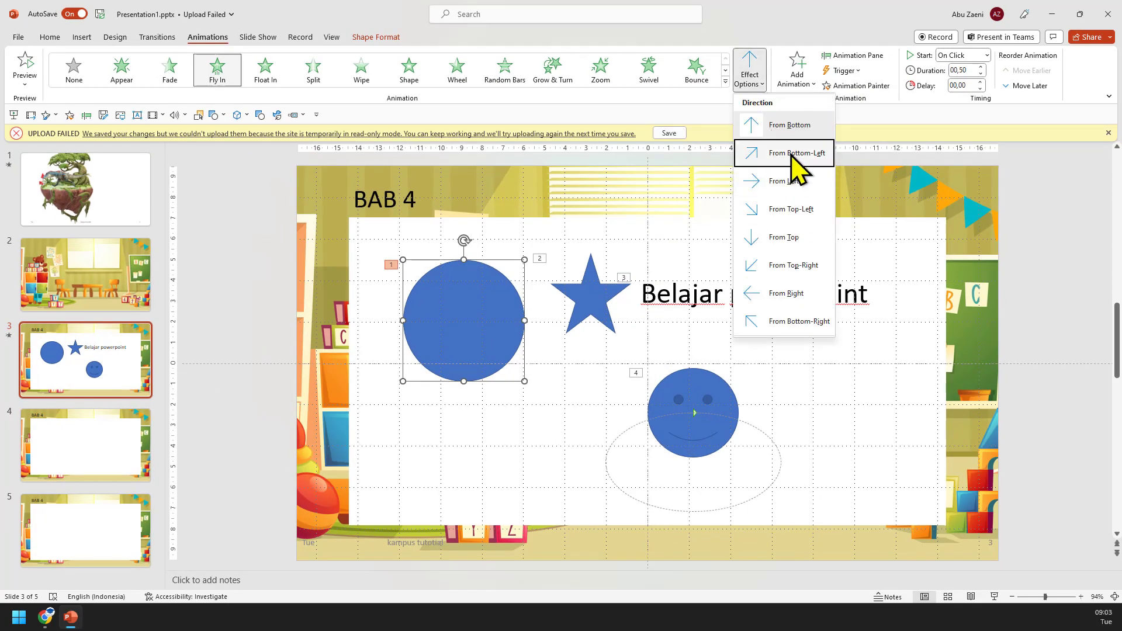
{"action": "left_click", "coordinate": [812, 244]}
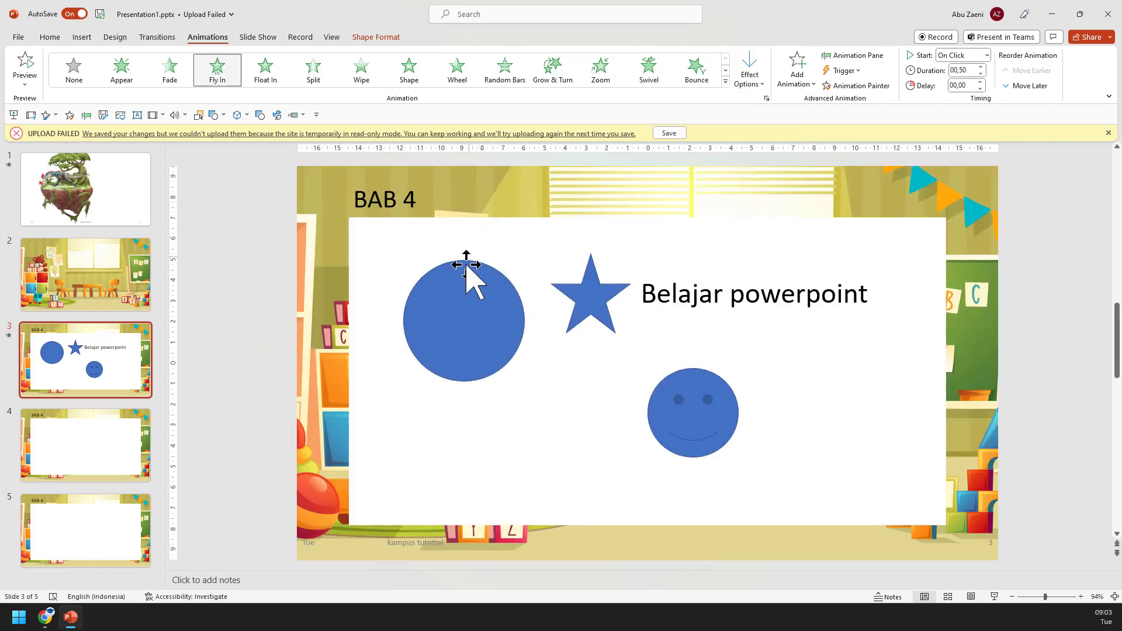
{"action": "left_click", "coordinate": [758, 77]}
{"action": "left_click", "coordinate": [796, 179]}
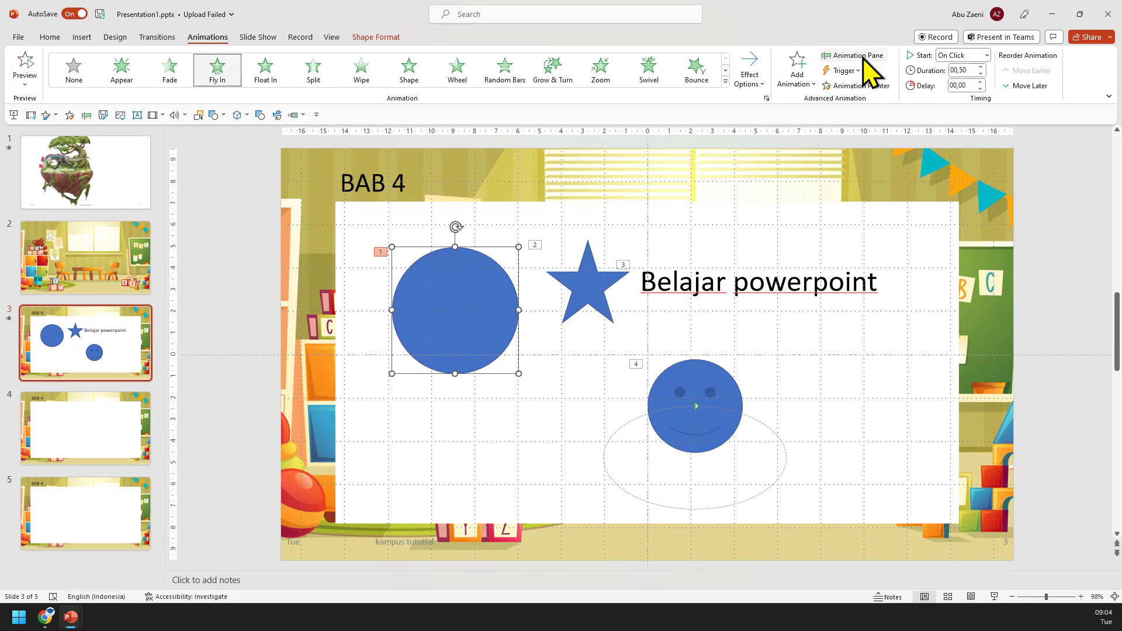
Step: Show the Animation Pane listing Oval 5, Star: 5 Points 7, TextBox 6 and Smiley Face 8
{"action": "left_click", "coordinate": [863, 58]}
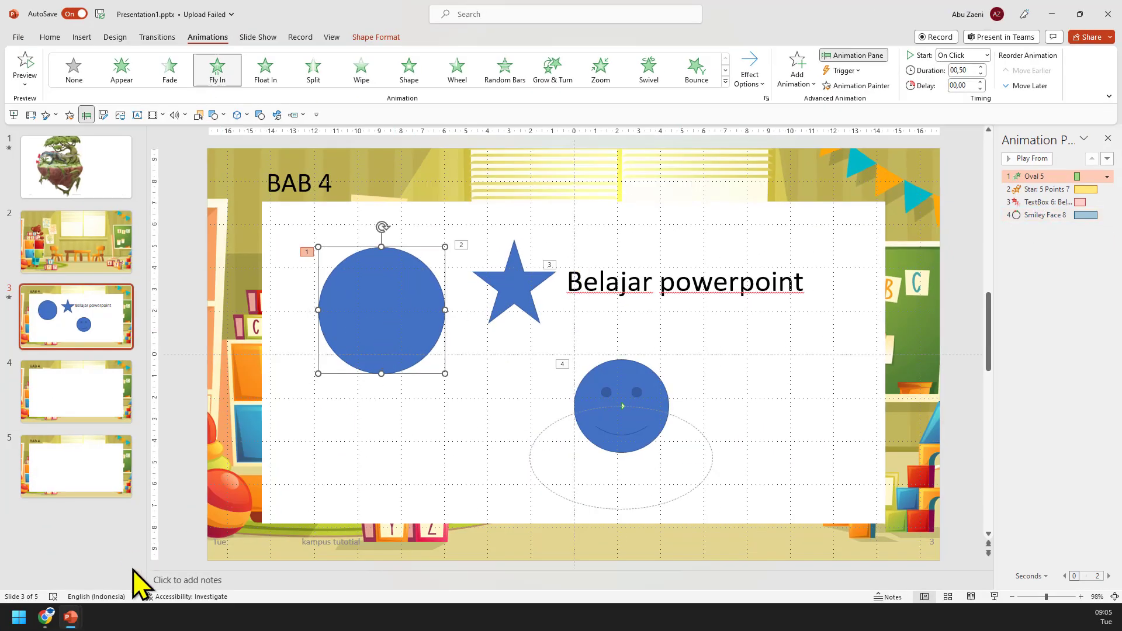
{"action": "mouse_move", "coordinate": [70, 618]}
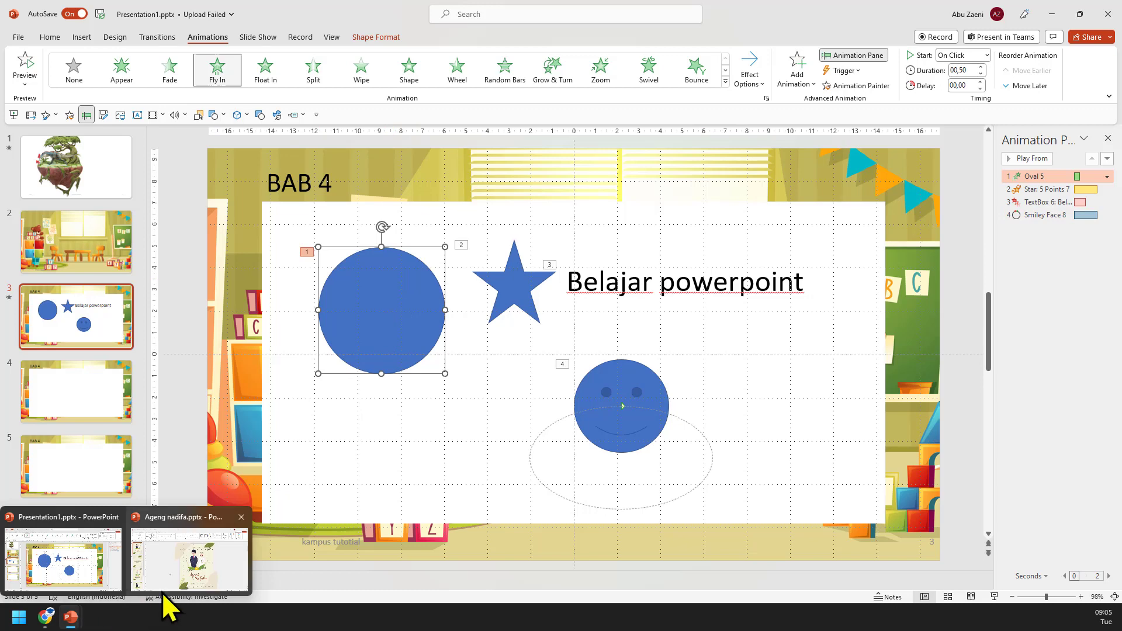
Step: In Ageng nadifa, show the Animation Pane widened to display its timing bars
{"action": "left_click", "coordinate": [174, 578]}
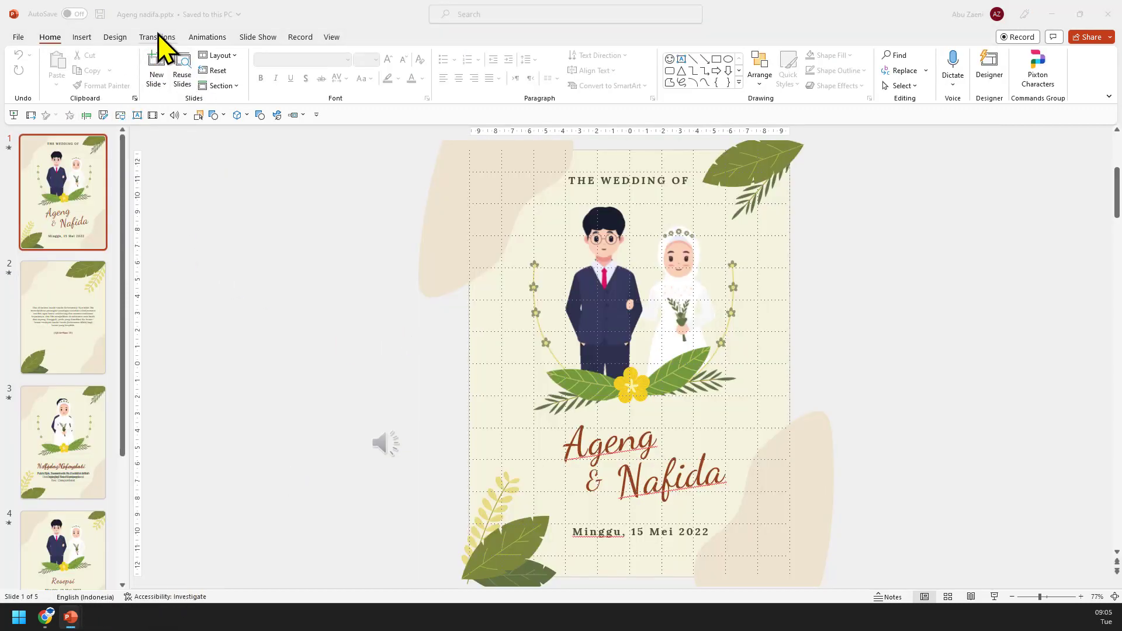
{"action": "left_click", "coordinate": [192, 37]}
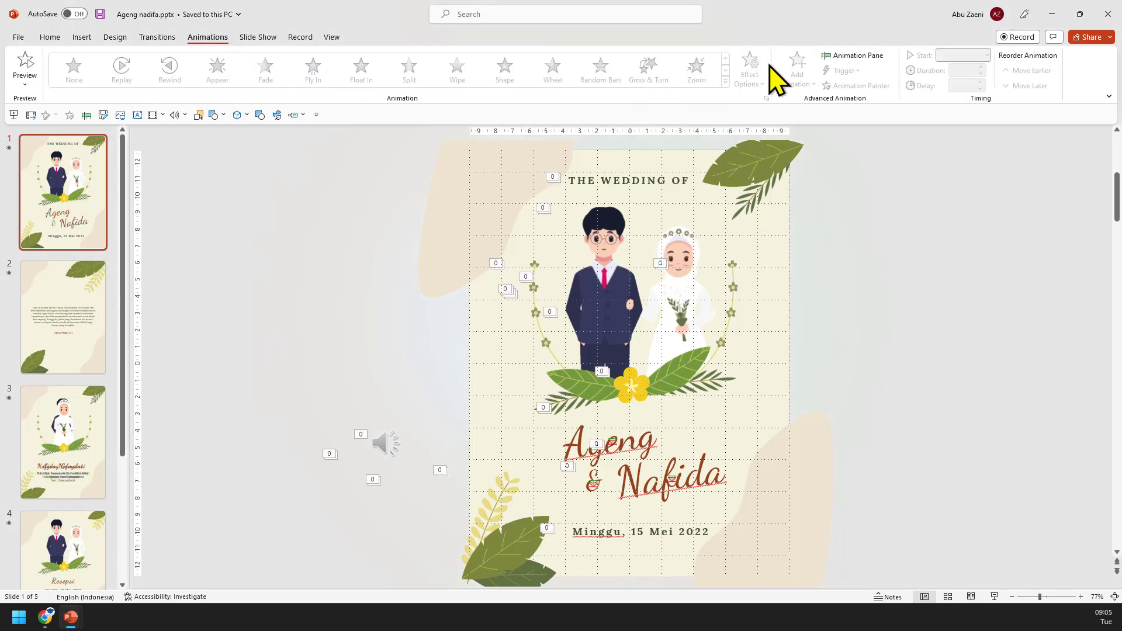
{"action": "left_click", "coordinate": [852, 56]}
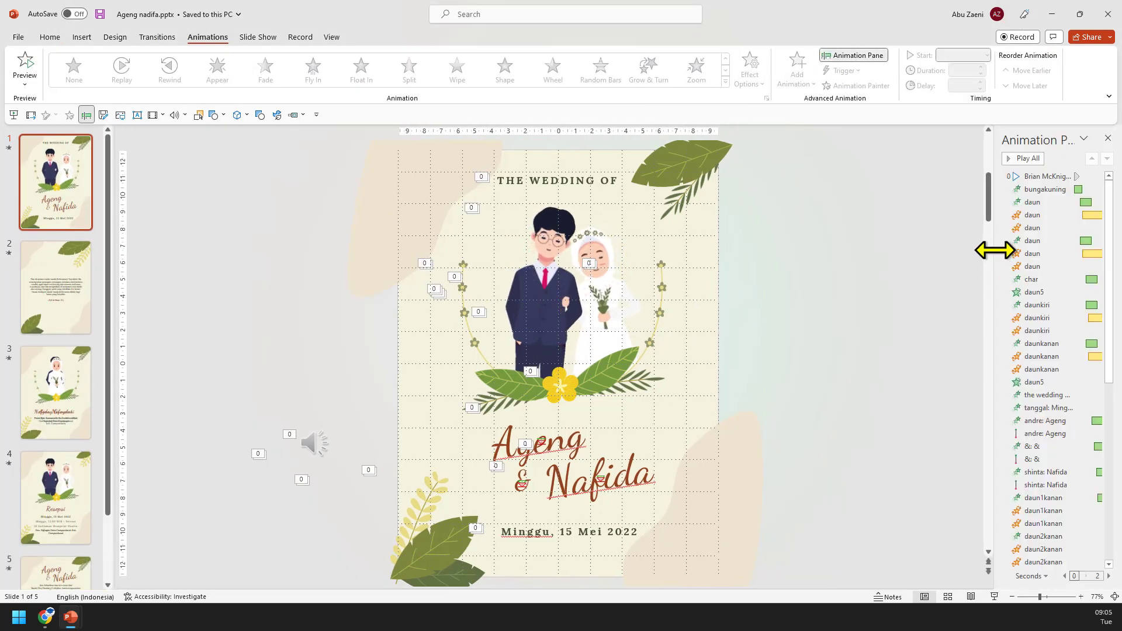
{"action": "left_click_drag", "start_coordinate": [995, 250], "coordinate": [883, 255]}
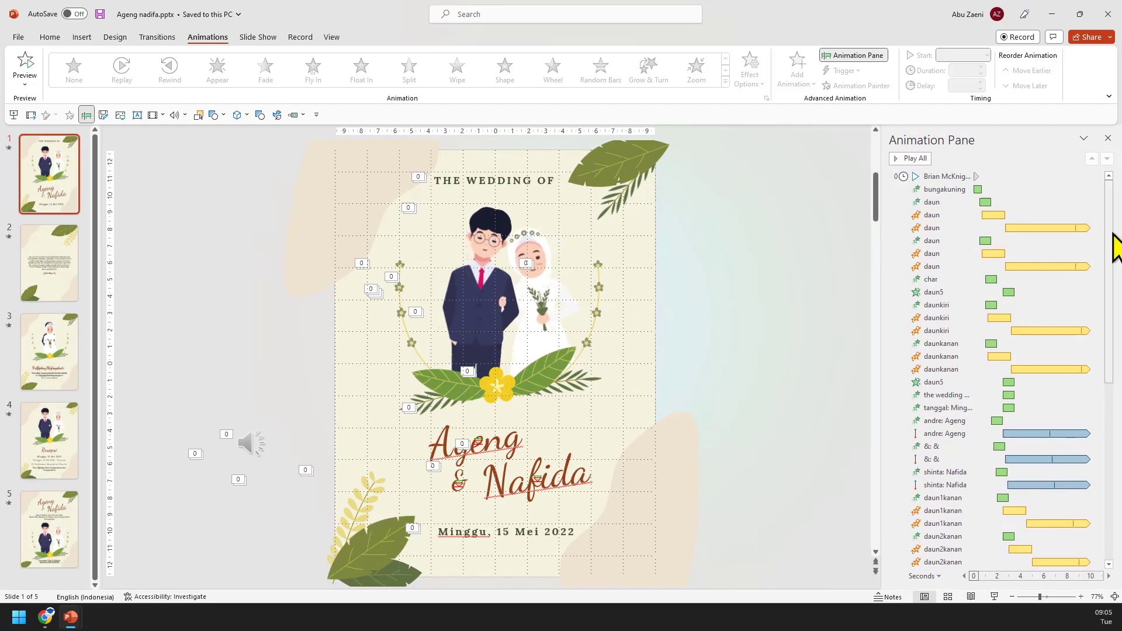
{"action": "mouse_move", "coordinate": [1113, 236]}
{"action": "left_mouse_down"}
{"action": "mouse_move", "coordinate": [1114, 419]}
{"action": "mouse_move", "coordinate": [1098, 258]}
{"action": "mouse_move", "coordinate": [1025, 206]}
{"action": "left_mouse_up"}
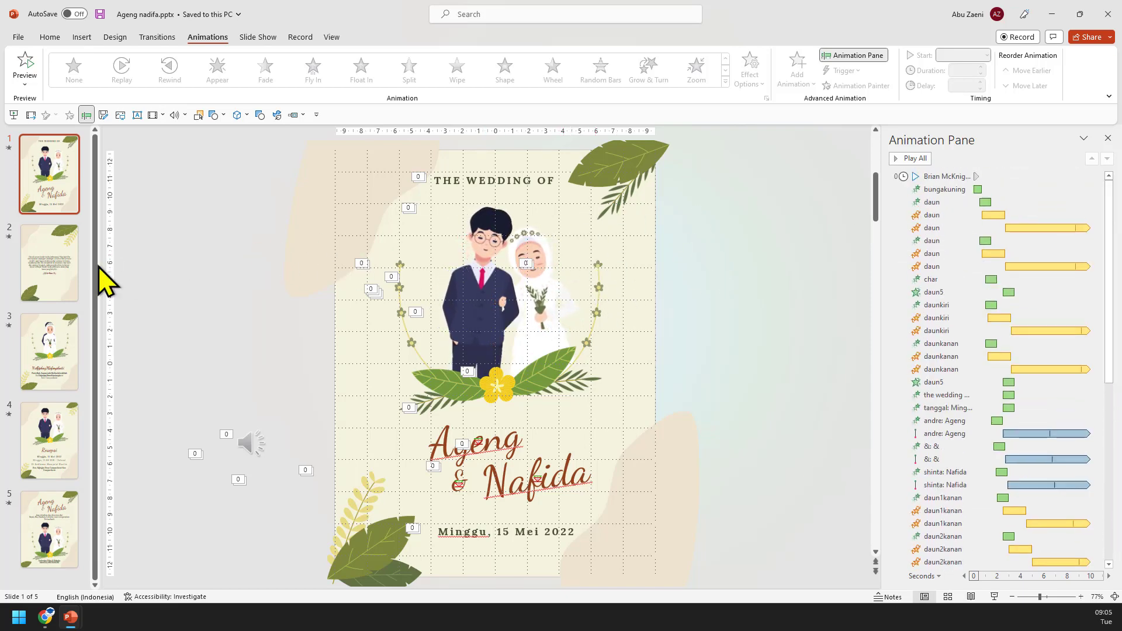
Step: Review the animation lists on slides 2 and 3, then return to Presentation1
{"action": "left_click", "coordinate": [64, 267]}
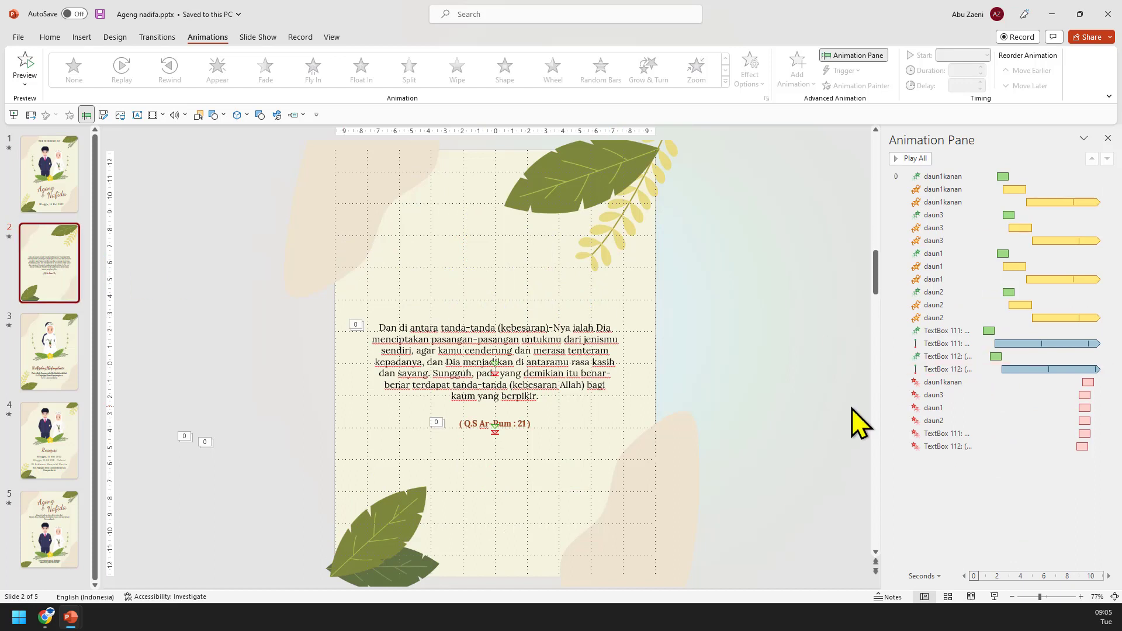
{"action": "left_click", "coordinate": [25, 344]}
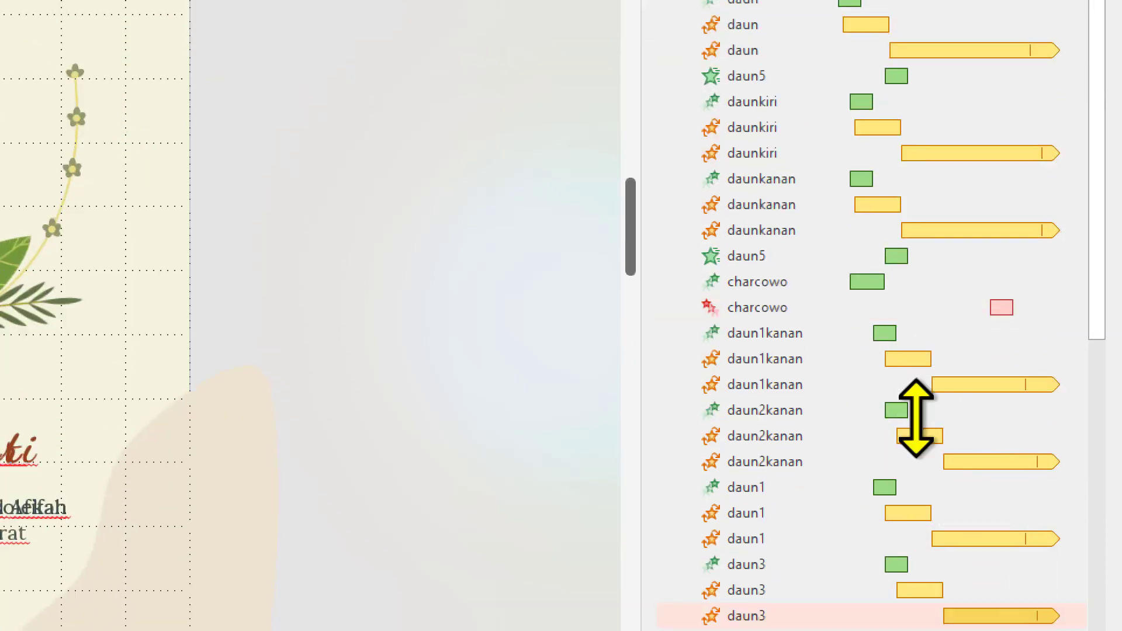
{"action": "scroll", "coordinate": [916, 418], "scroll_direction": "down", "scroll_amount": 2}
{"action": "scroll", "coordinate": [912, 412], "scroll_direction": "down", "scroll_amount": 2}
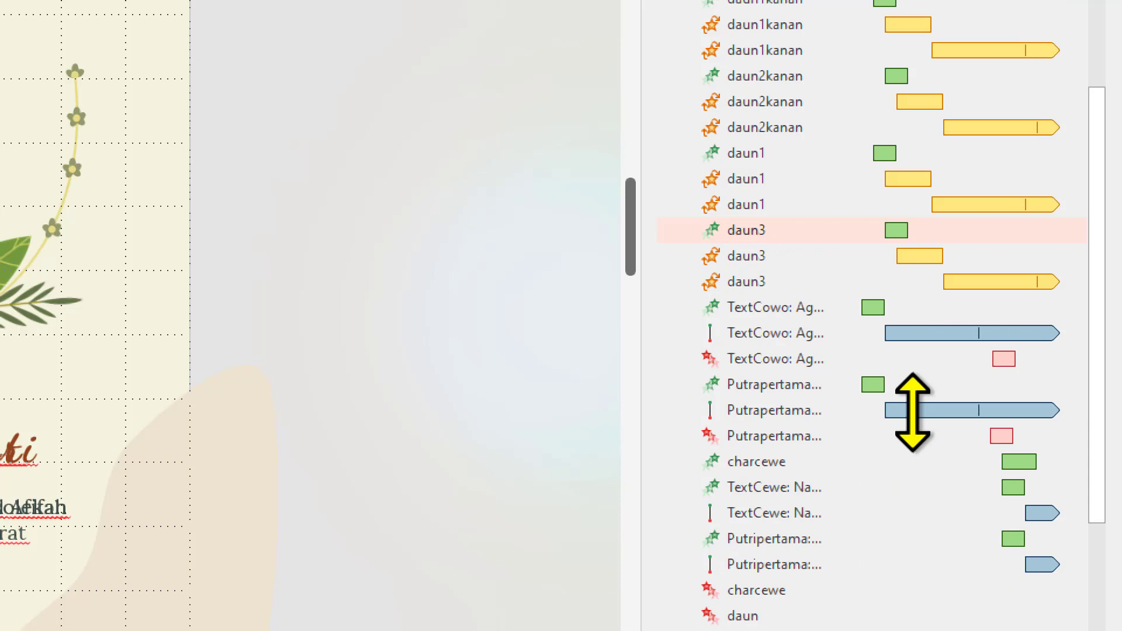
{"action": "scroll", "coordinate": [912, 412], "scroll_direction": "down", "scroll_amount": 2}
{"action": "scroll", "coordinate": [916, 440], "scroll_direction": "down", "scroll_amount": 1}
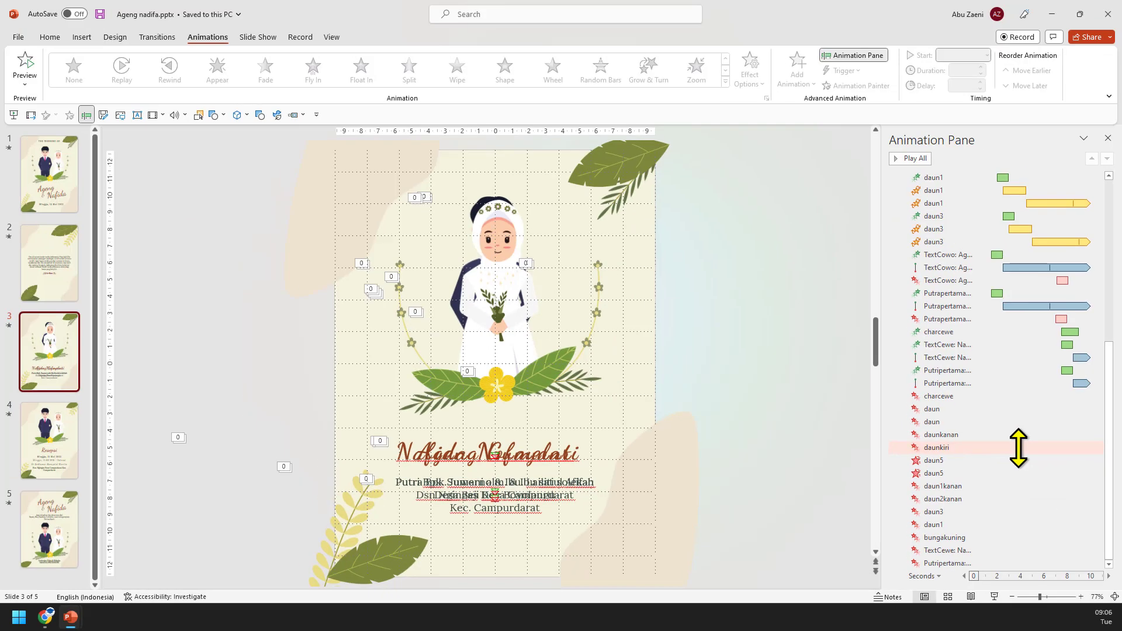
{"action": "mouse_move", "coordinate": [70, 617]}
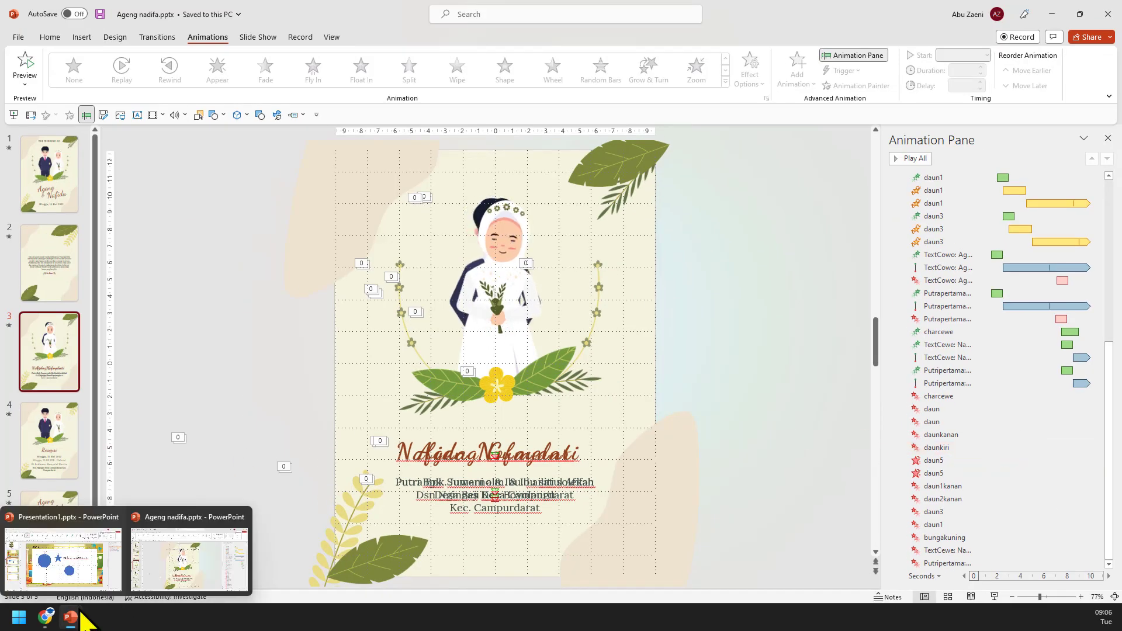
{"action": "left_click", "coordinate": [86, 574]}
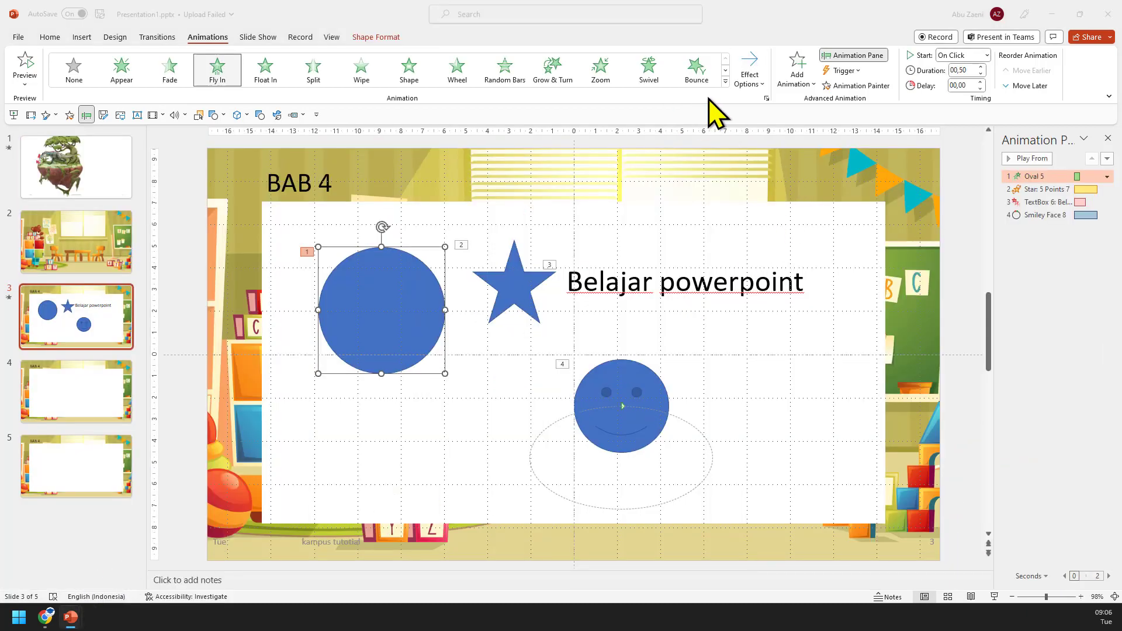
Step: Try With Previous for the blue circle's animation, then set its Start back to On Click
{"action": "left_click", "coordinate": [725, 81]}
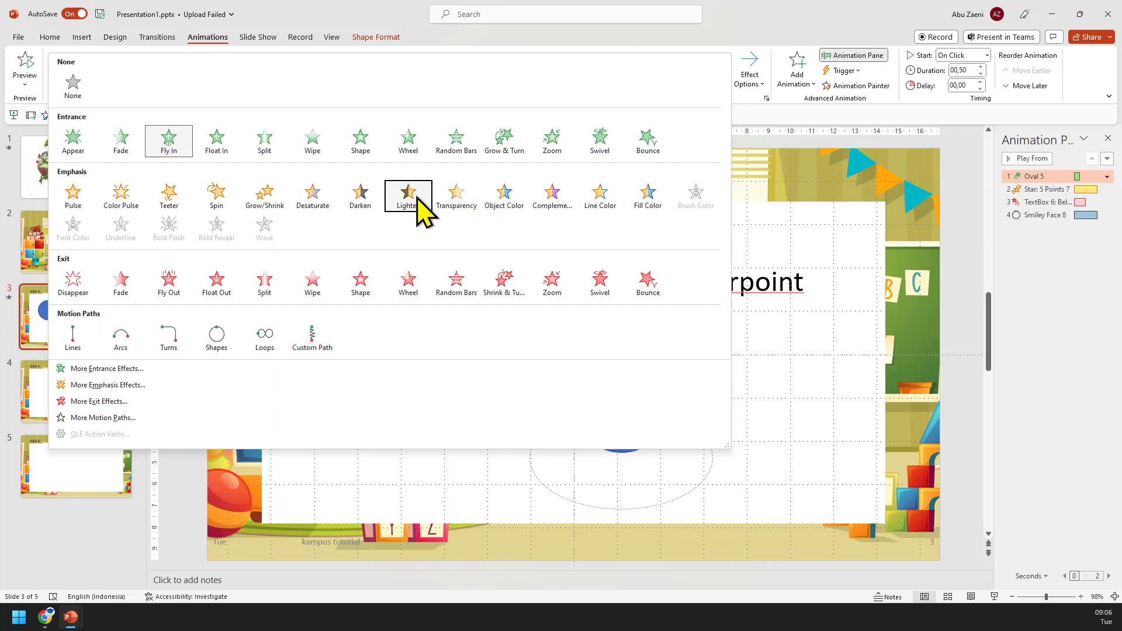
{"action": "left_click", "coordinate": [974, 261]}
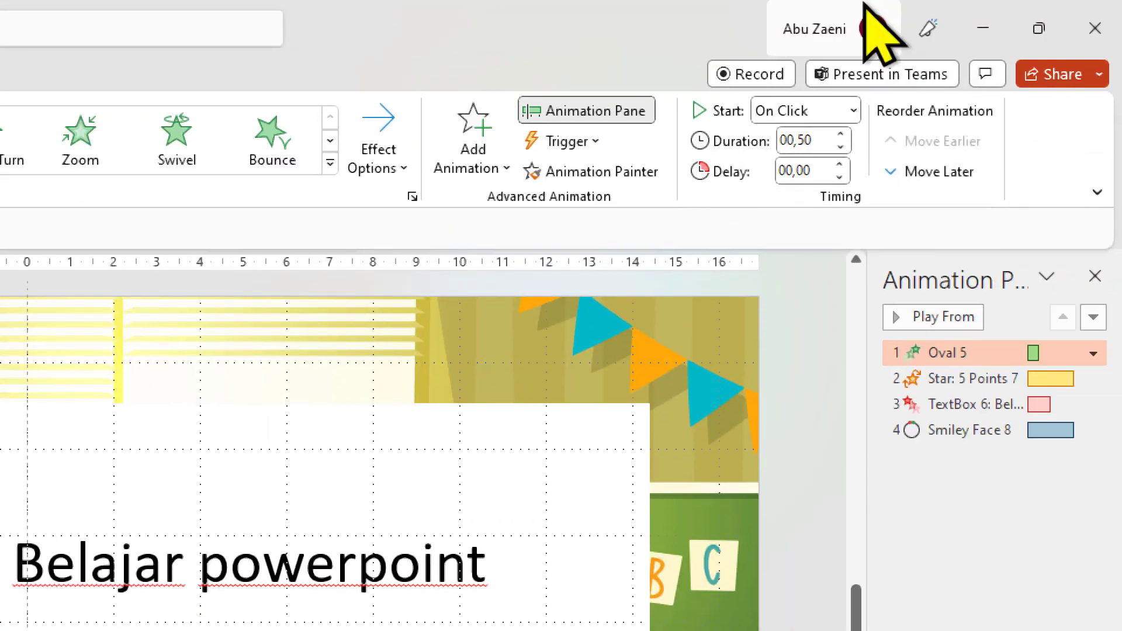
{"action": "left_click", "coordinate": [852, 111]}
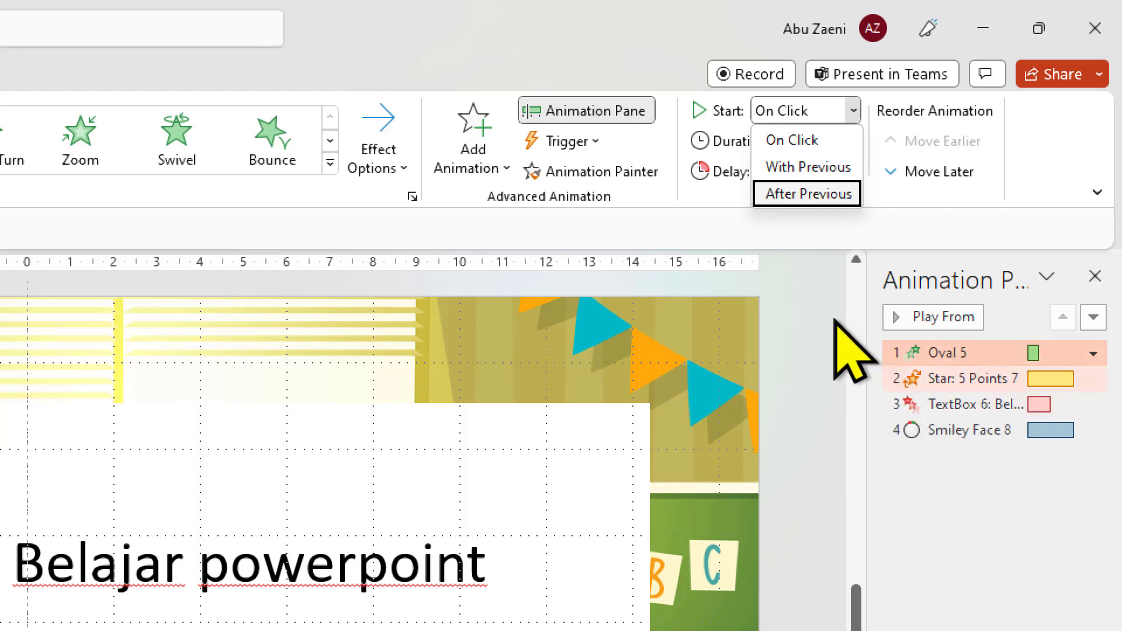
{"action": "left_click", "coordinate": [838, 170]}
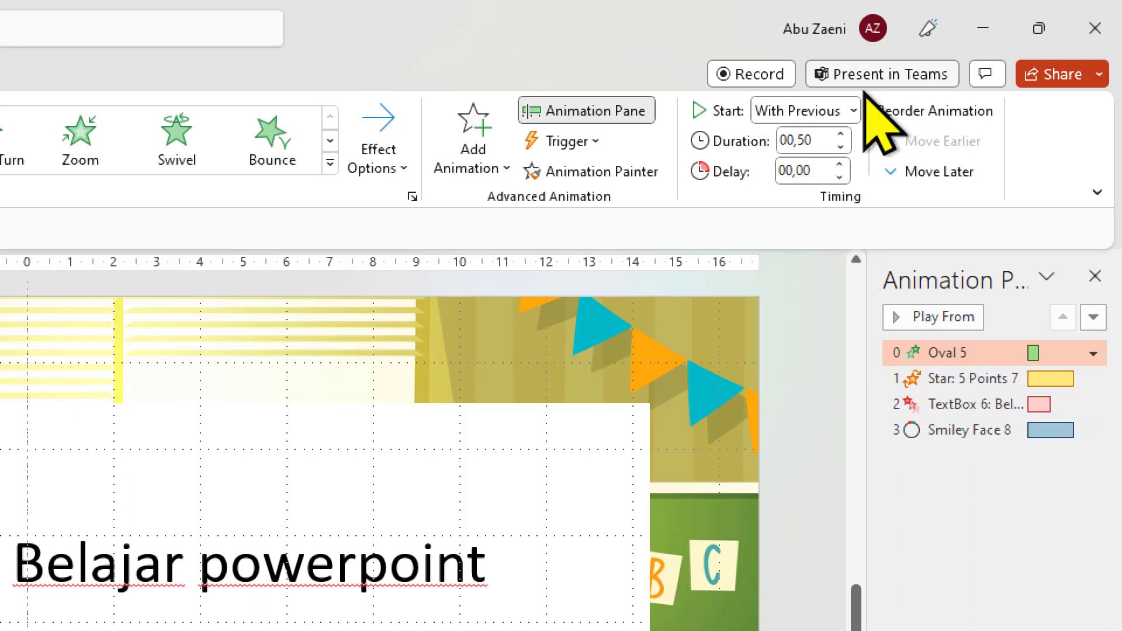
{"action": "left_click", "coordinate": [853, 110]}
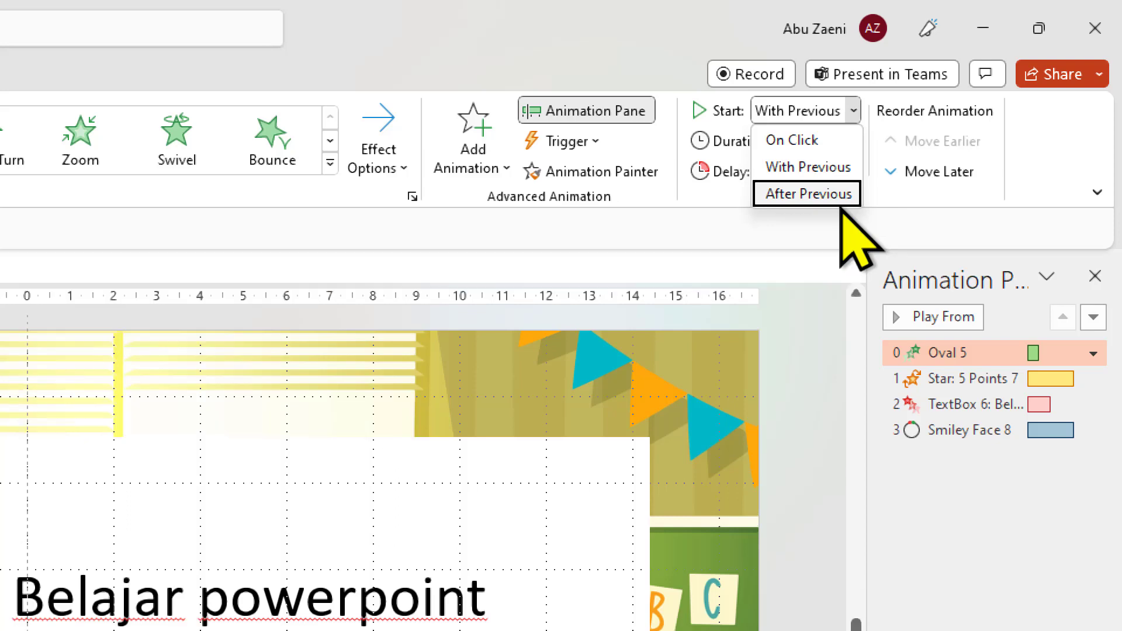
{"action": "left_click", "coordinate": [843, 114]}
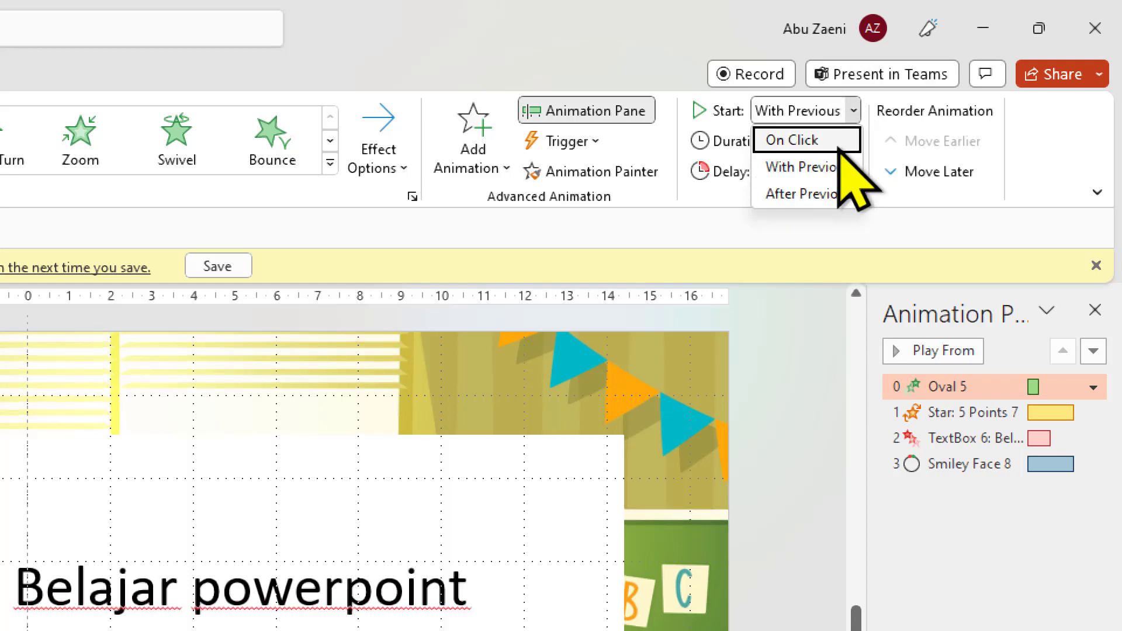
{"action": "left_click", "coordinate": [840, 146]}
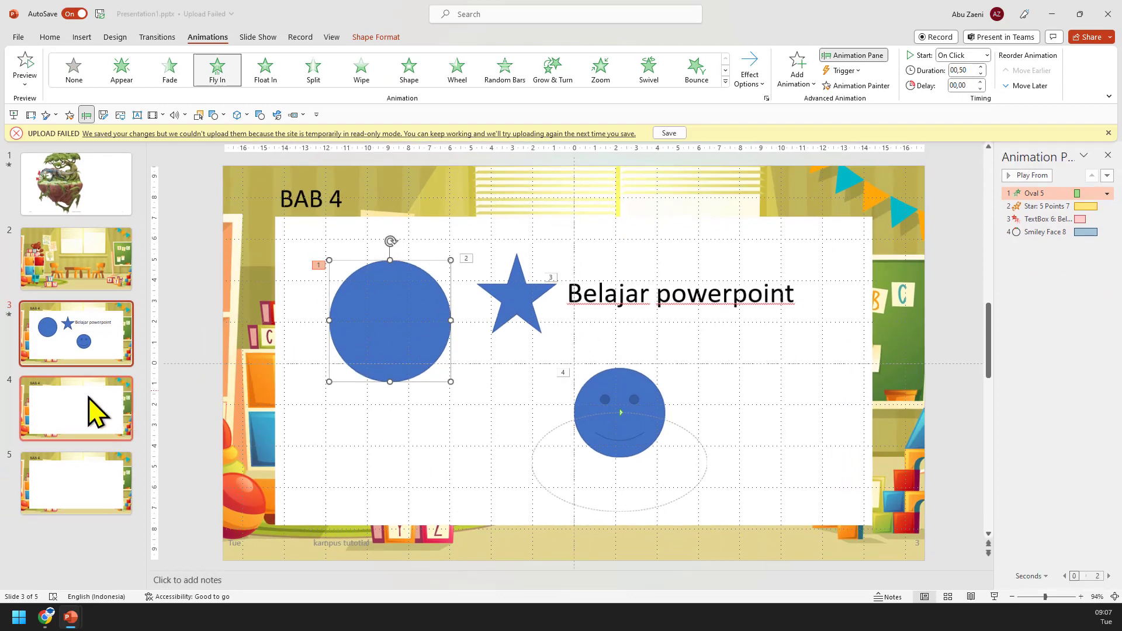
Step: Select the Belajar powerpoint text box on slide 3 and move to slide 4
{"action": "left_click", "coordinate": [89, 397]}
{"action": "left_click", "coordinate": [93, 351]}
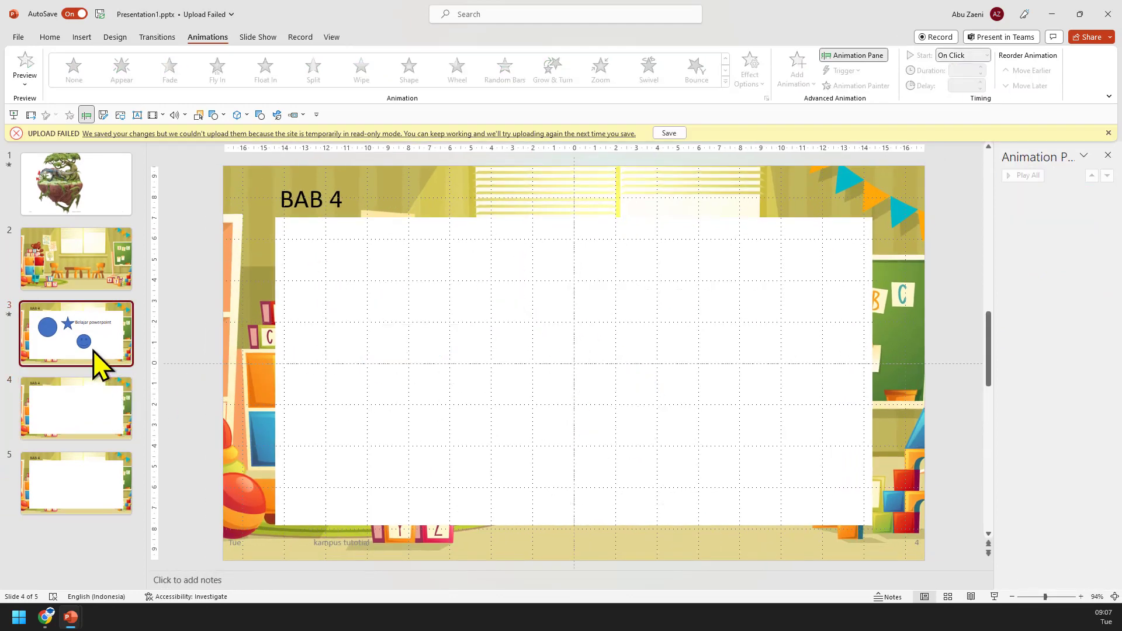
{"action": "left_click", "coordinate": [601, 286]}
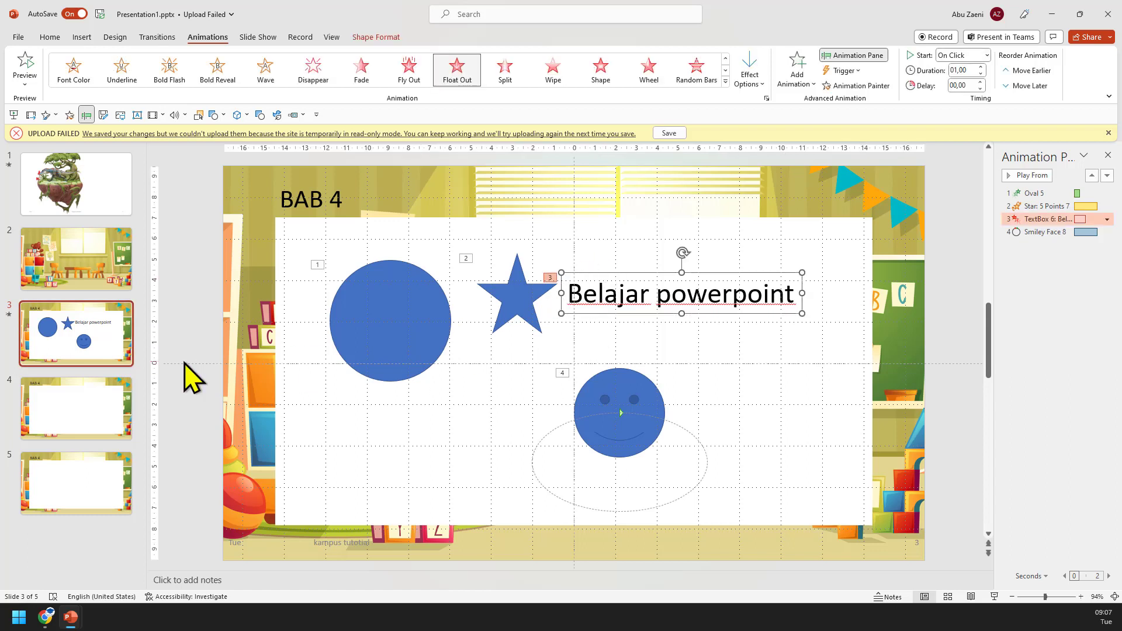
{"action": "left_click", "coordinate": [94, 419]}
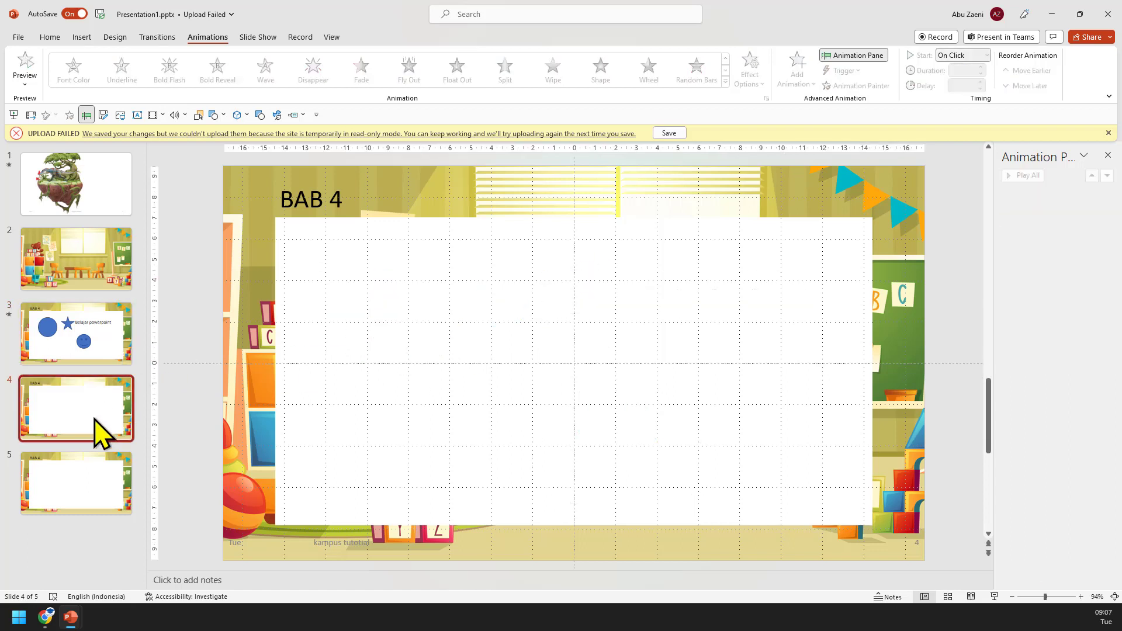
Step: Paste the text box on slide 4 and add the lines 'Belajar corel' and 'Belajar canva'
{"action": "key", "text": "ctrl+v"}
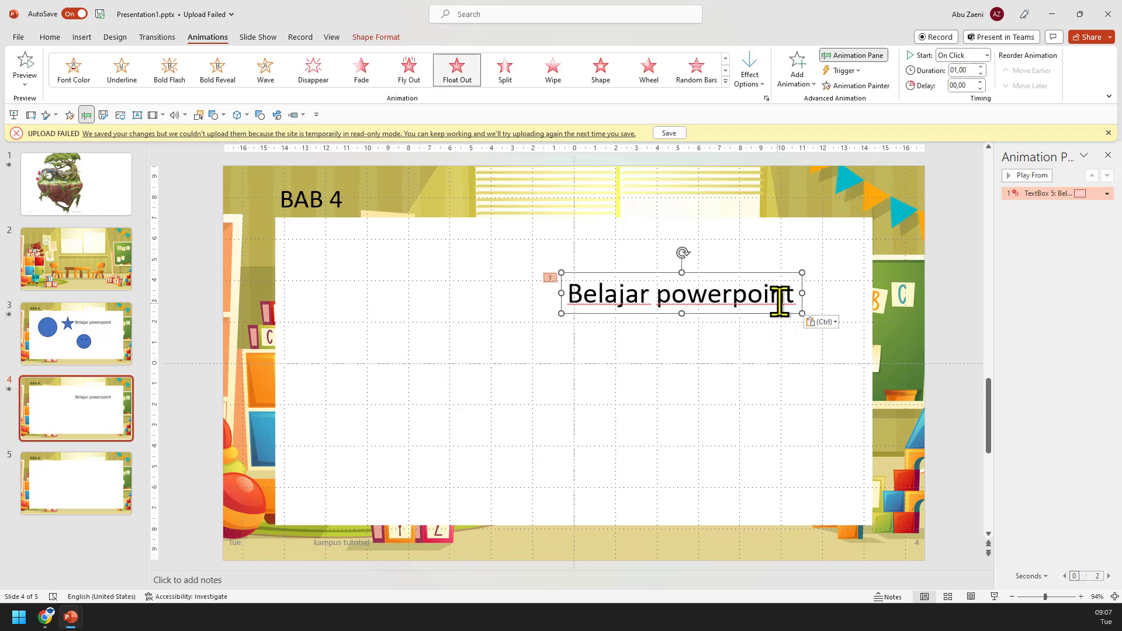
{"action": "left_click", "coordinate": [793, 294]}
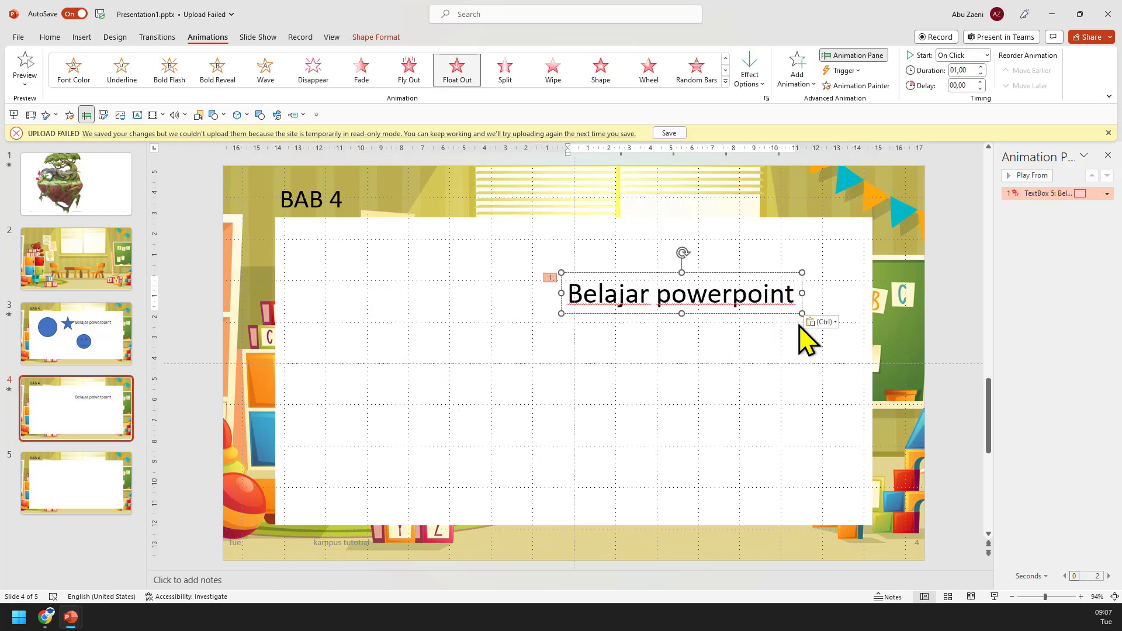
{"action": "key", "text": "Return"}
{"action": "type", "text": "bel"}
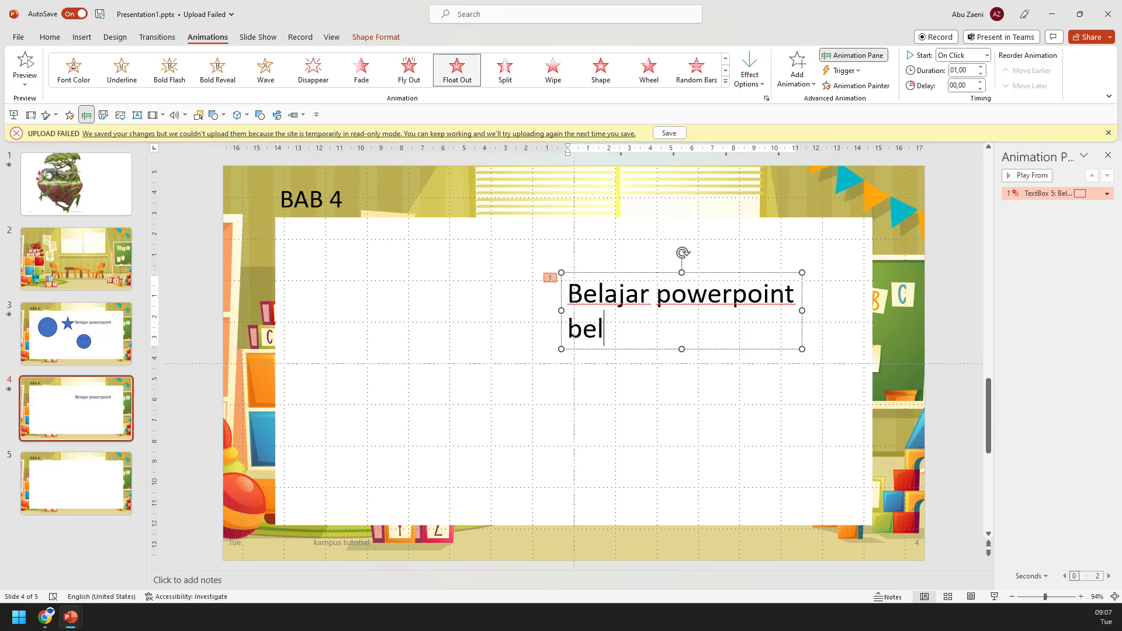
{"action": "type", "text": "Belajar corel"}
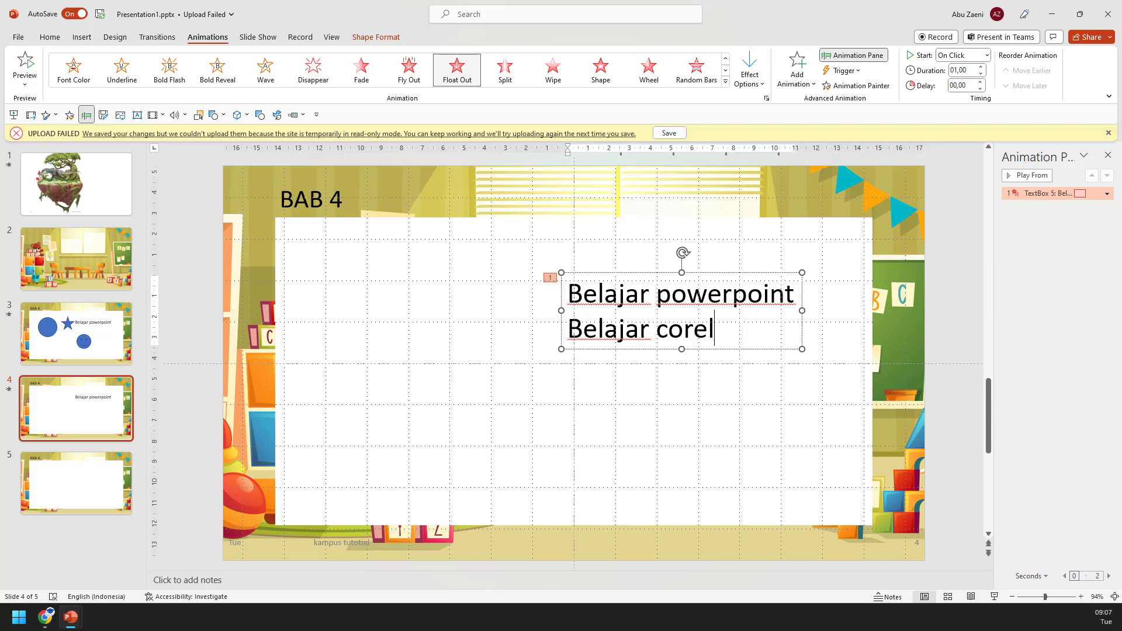
{"action": "key", "text": "Return"}
{"action": "type", "text": "el"}
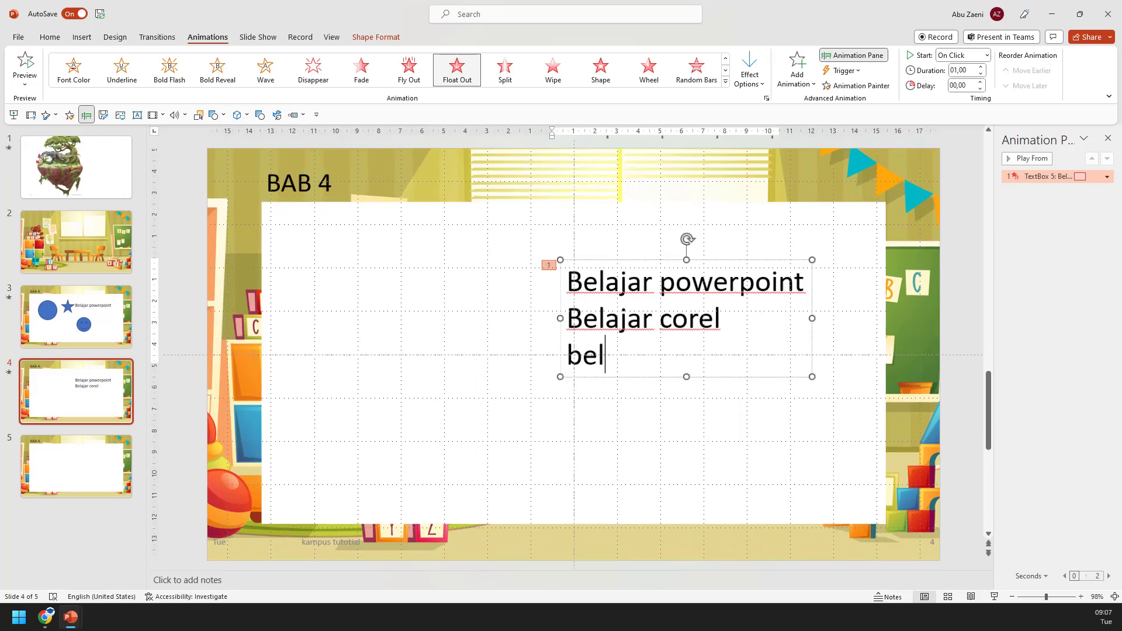
{"action": "type", "text": "Belajar canva"}
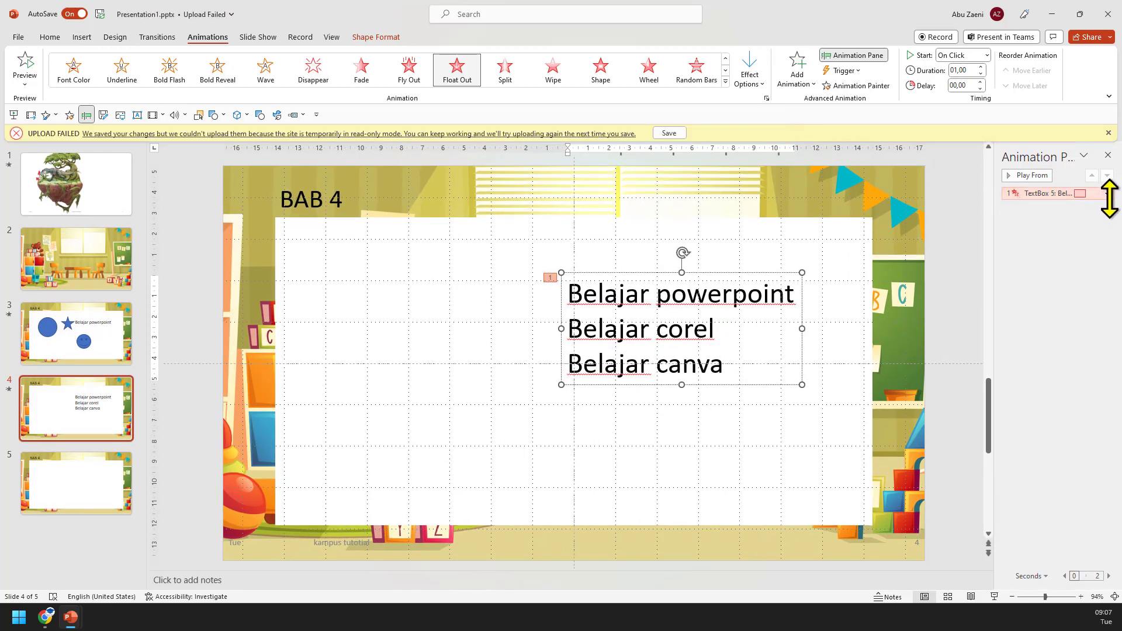
Step: Delete the three-line text box's exit animation and reselect the text box
{"action": "left_click", "coordinate": [1053, 193]}
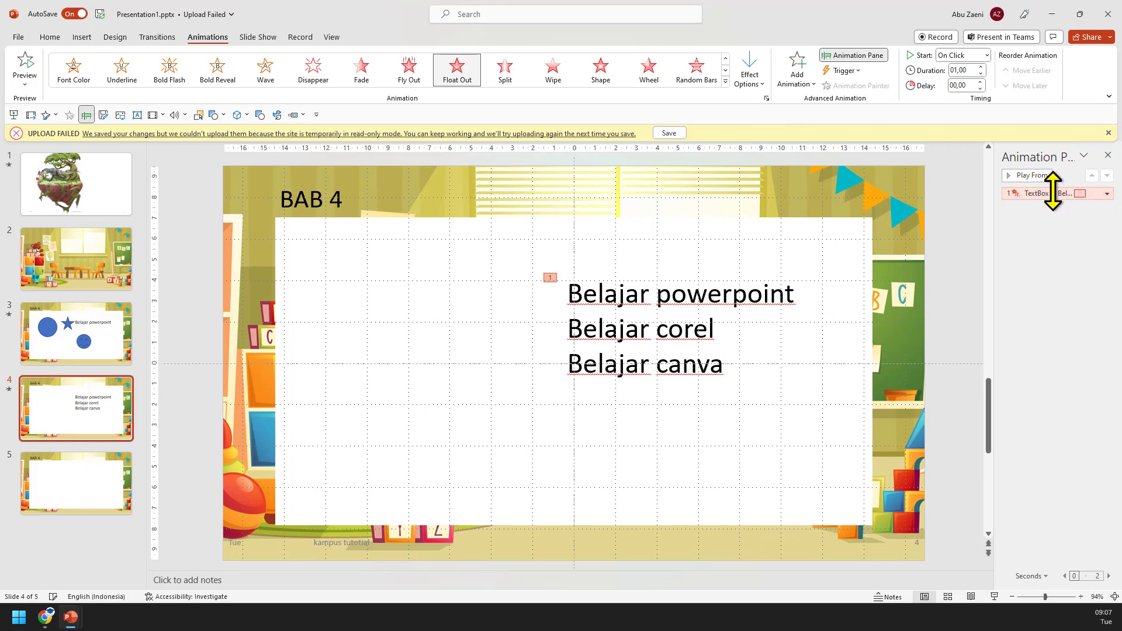
{"action": "key", "text": "Delete"}
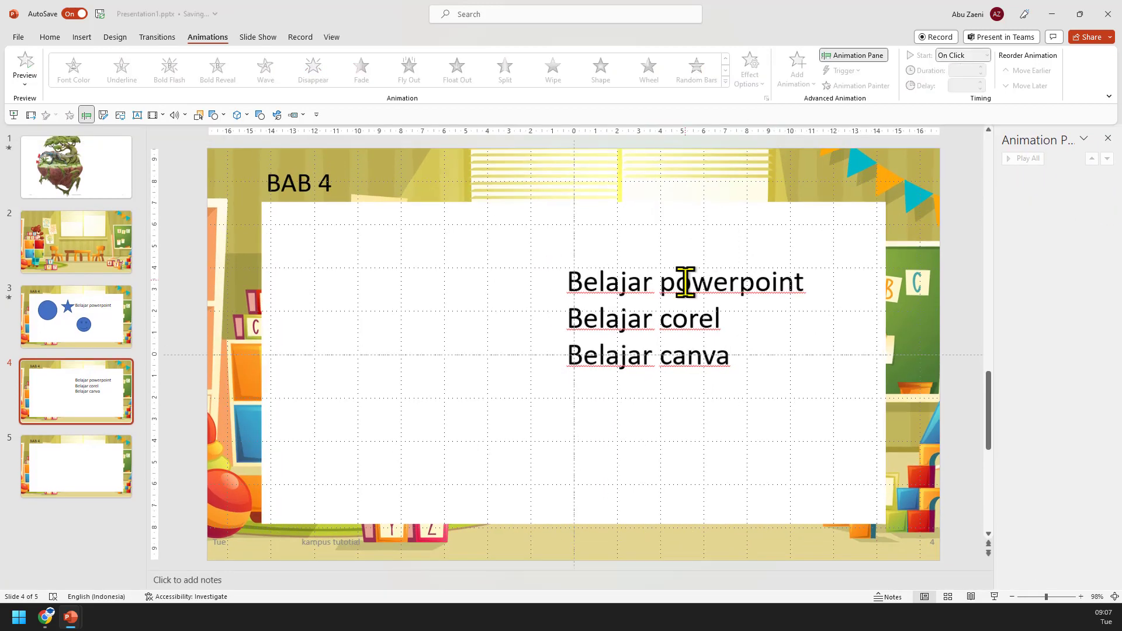
{"action": "left_click", "coordinate": [693, 282]}
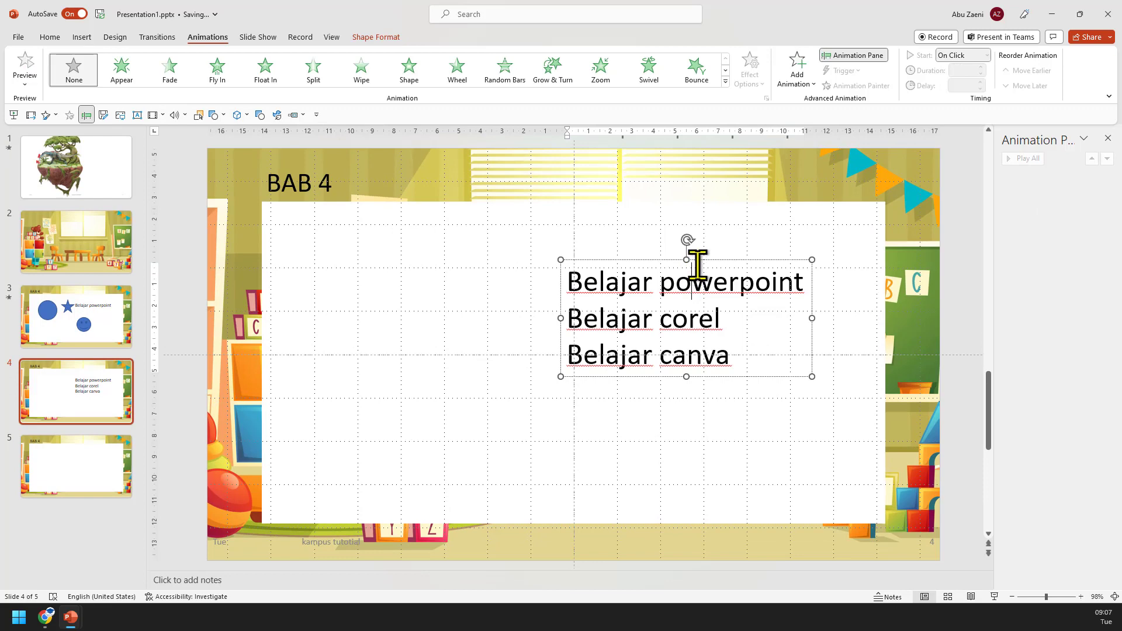
{"action": "left_click", "coordinate": [696, 260]}
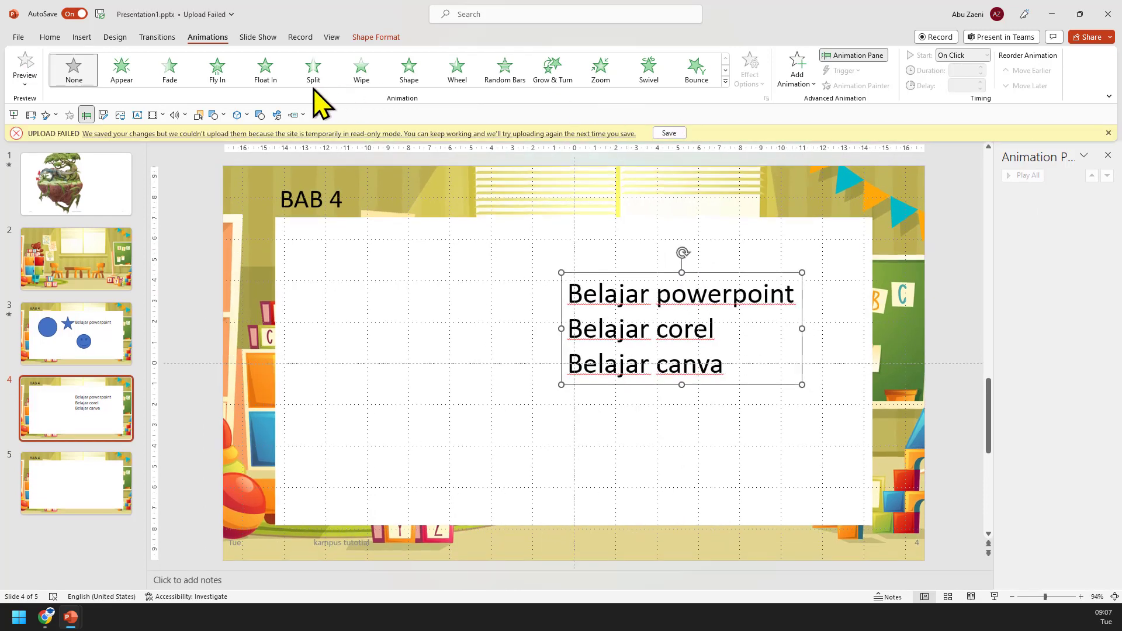
Step: Give the text box a Fly In entrance from the bottom, then create a new blank presentation
{"action": "left_click", "coordinate": [224, 84]}
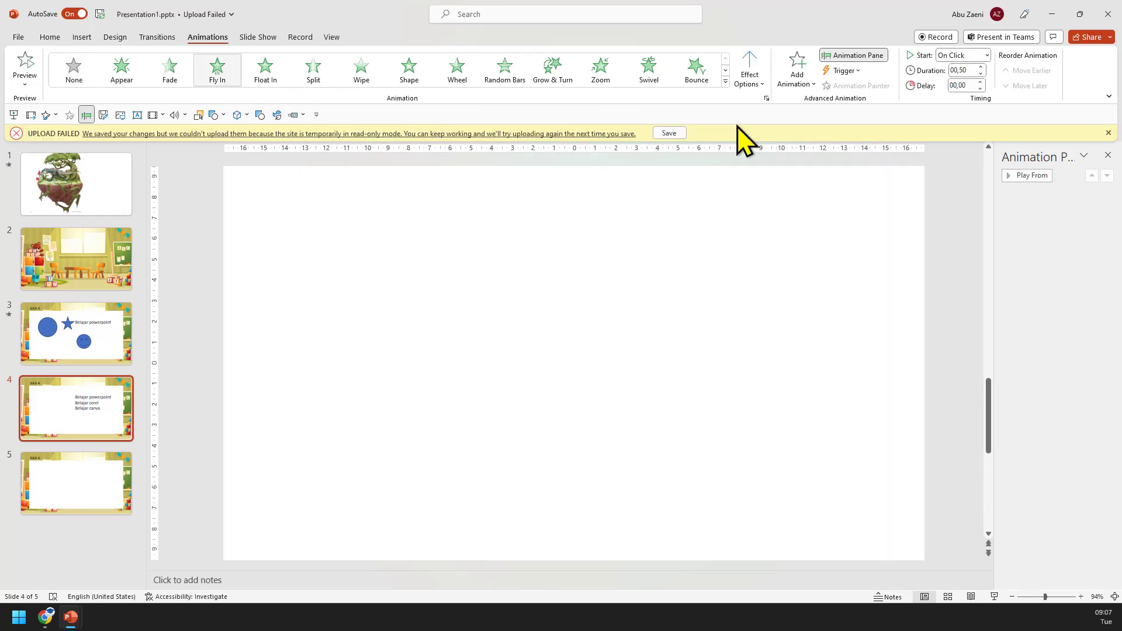
{"action": "left_click", "coordinate": [762, 86]}
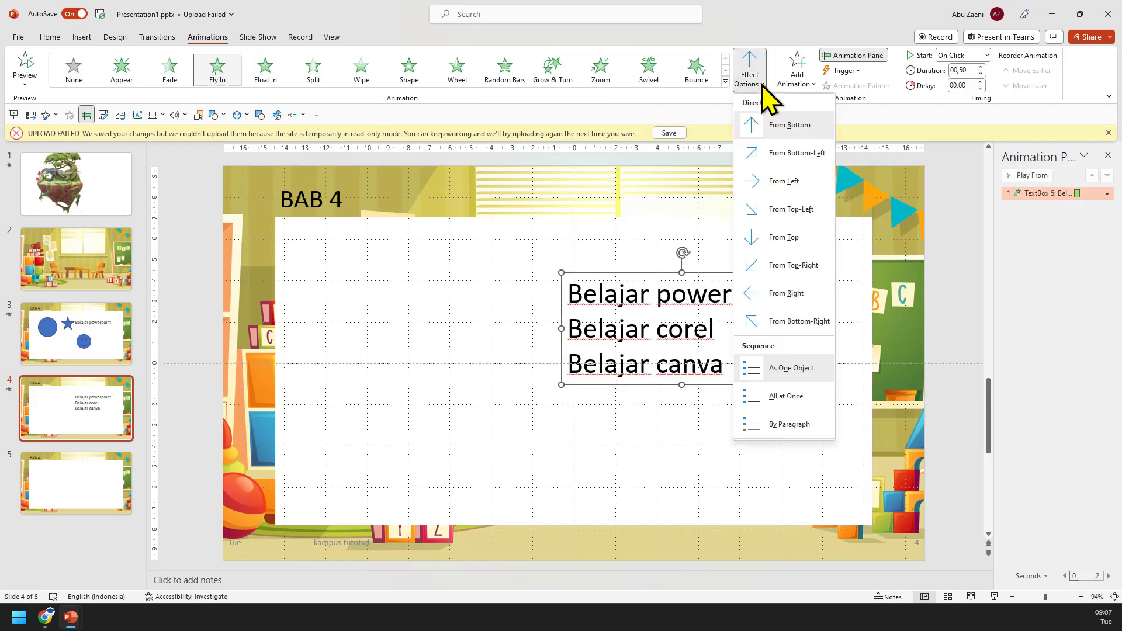
{"action": "left_click", "coordinate": [762, 86]}
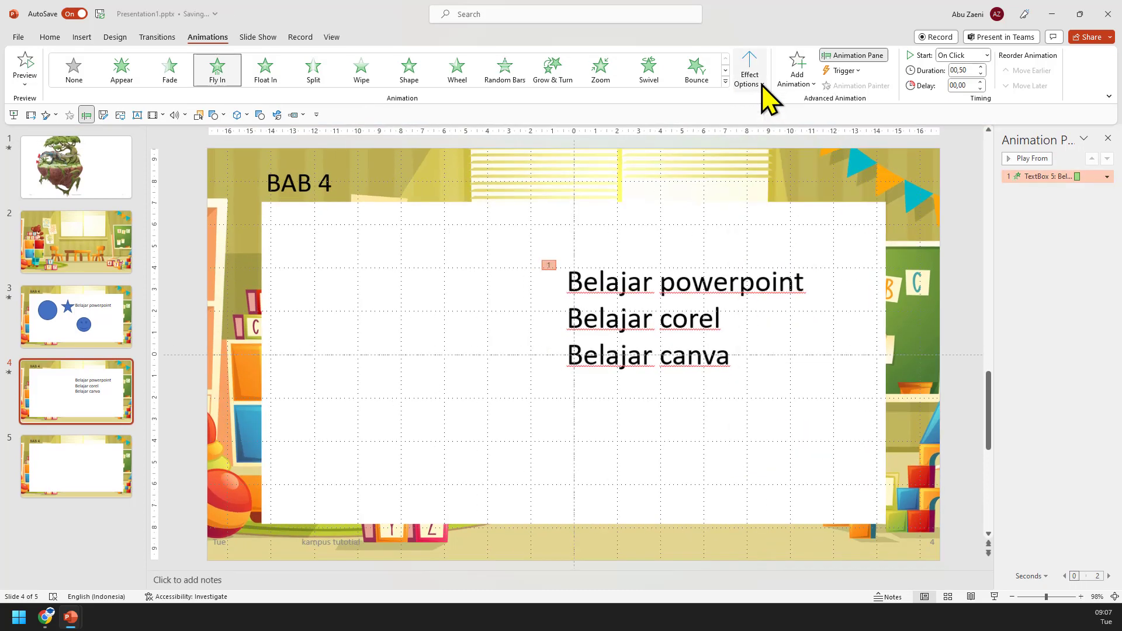
{"action": "left_click", "coordinate": [712, 286]}
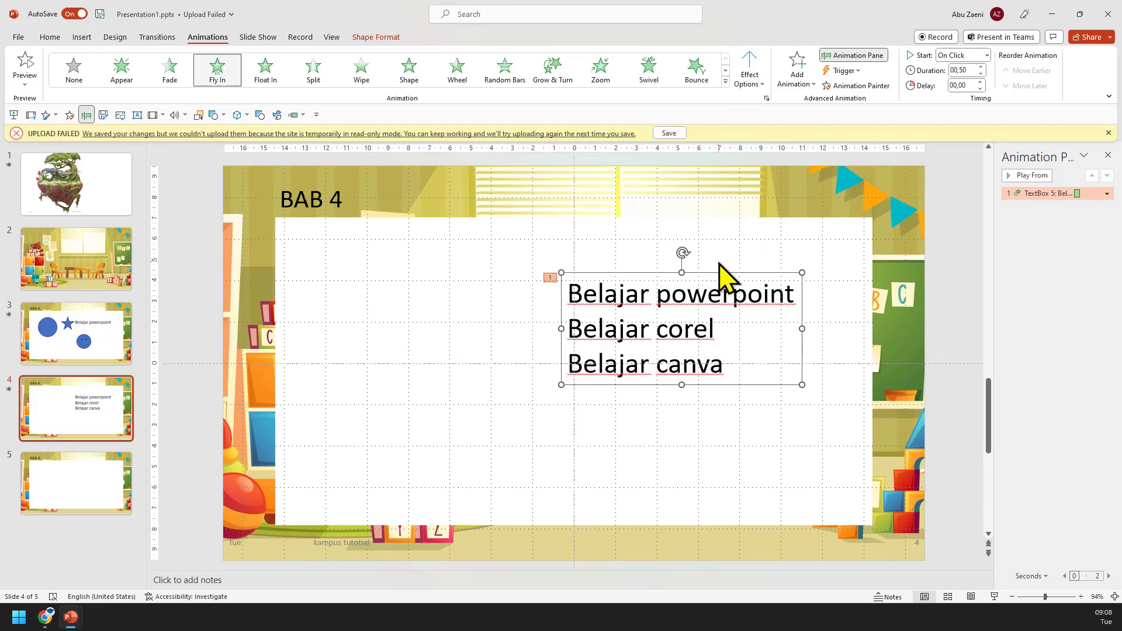
{"action": "key", "text": "ctrl+n"}
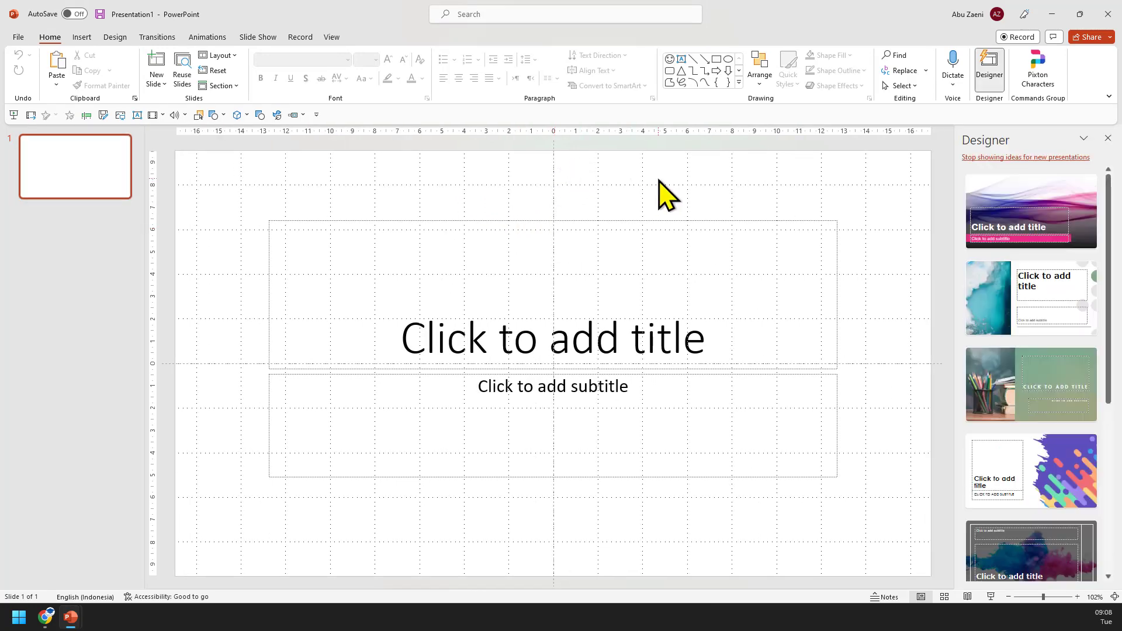
Step: Apply the teal ice photo design and delete the empty title and subtitle placeholders
{"action": "left_click", "coordinate": [1018, 304]}
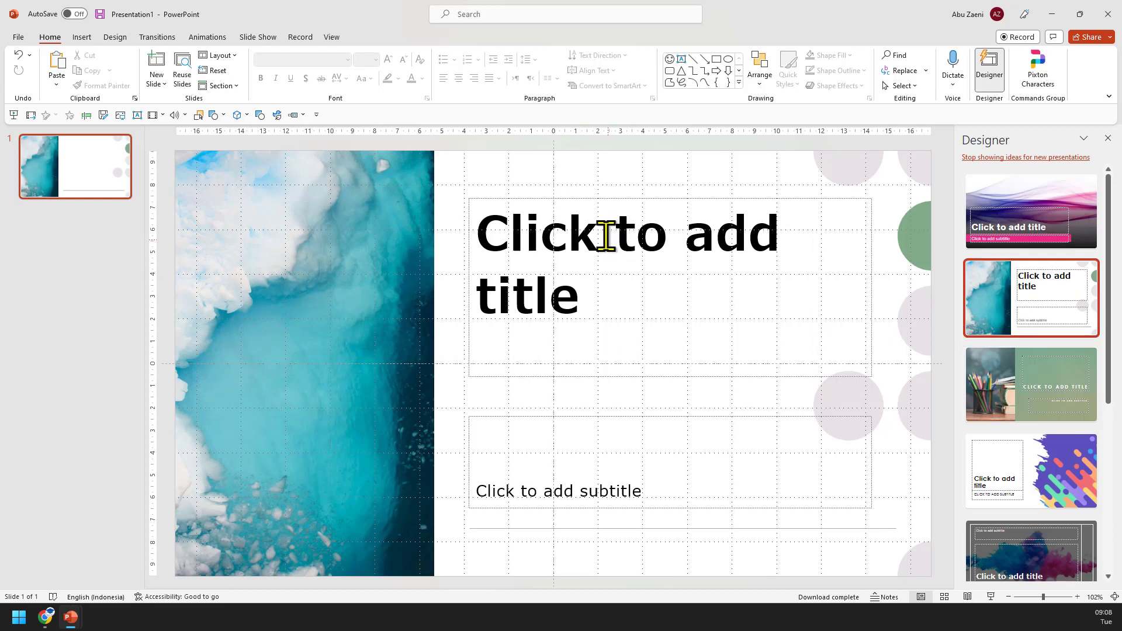
{"action": "left_click", "coordinate": [597, 197]}
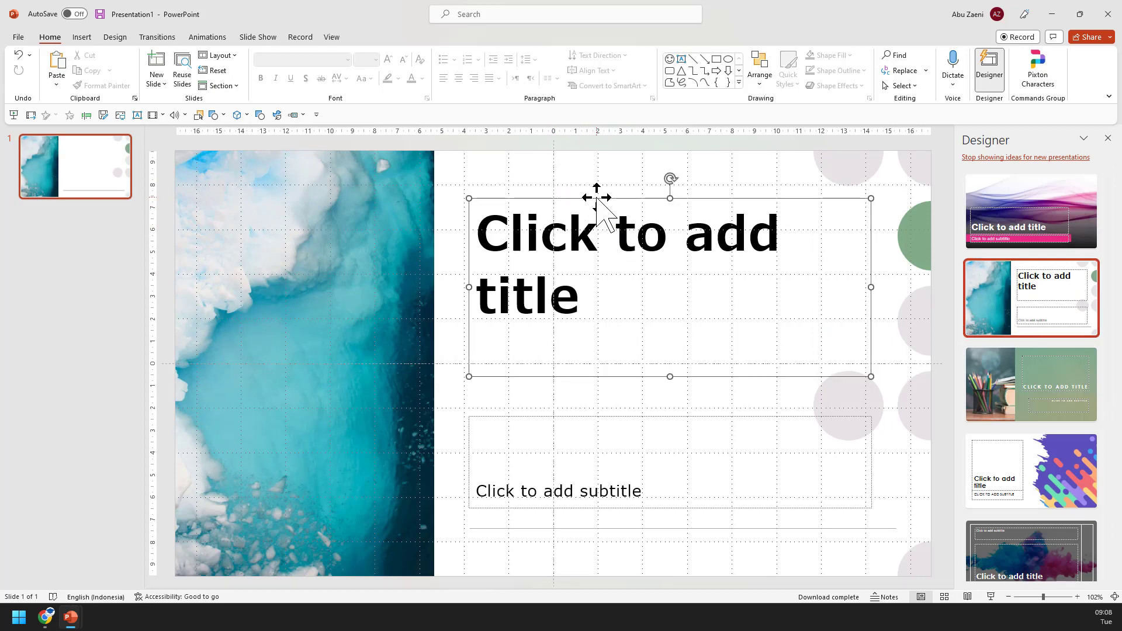
{"action": "key", "text": "Delete"}
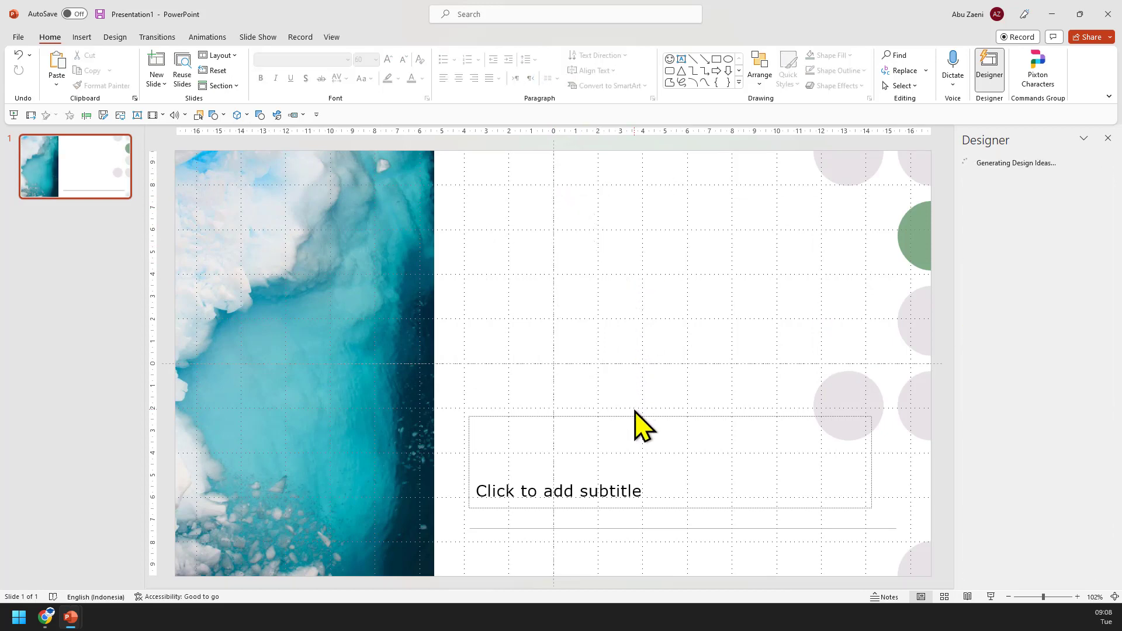
{"action": "left_click", "coordinate": [637, 416]}
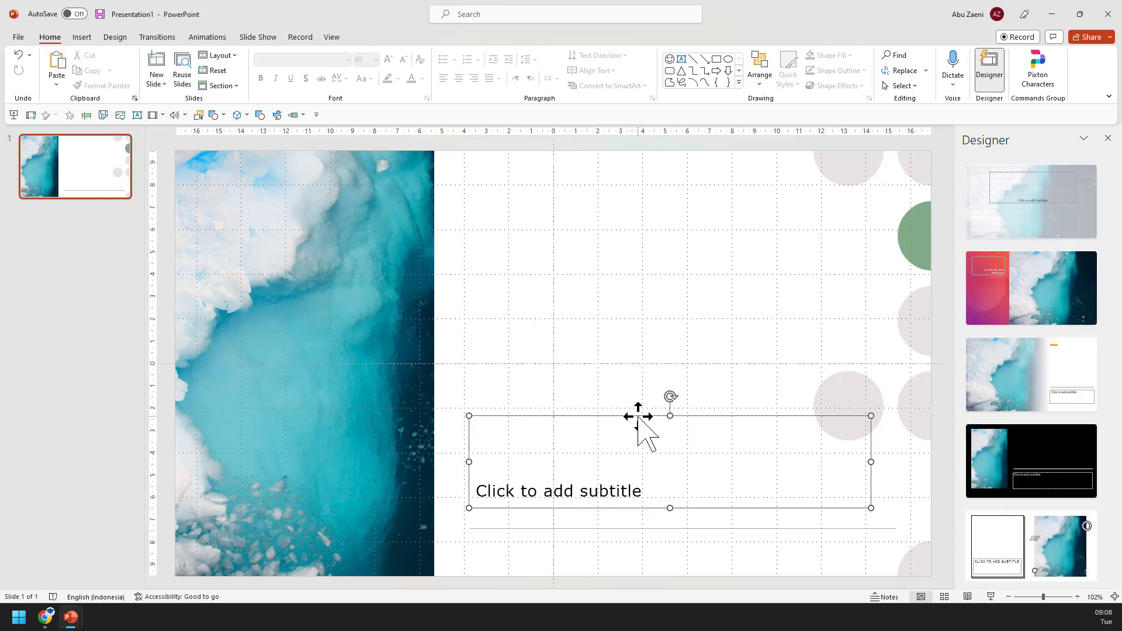
{"action": "key", "text": "Delete"}
Step: Paste the Belajar powerpoint text box and add lines 'Belajar corel' and 'Belajat psd'
{"action": "key", "text": "ctrl+v"}
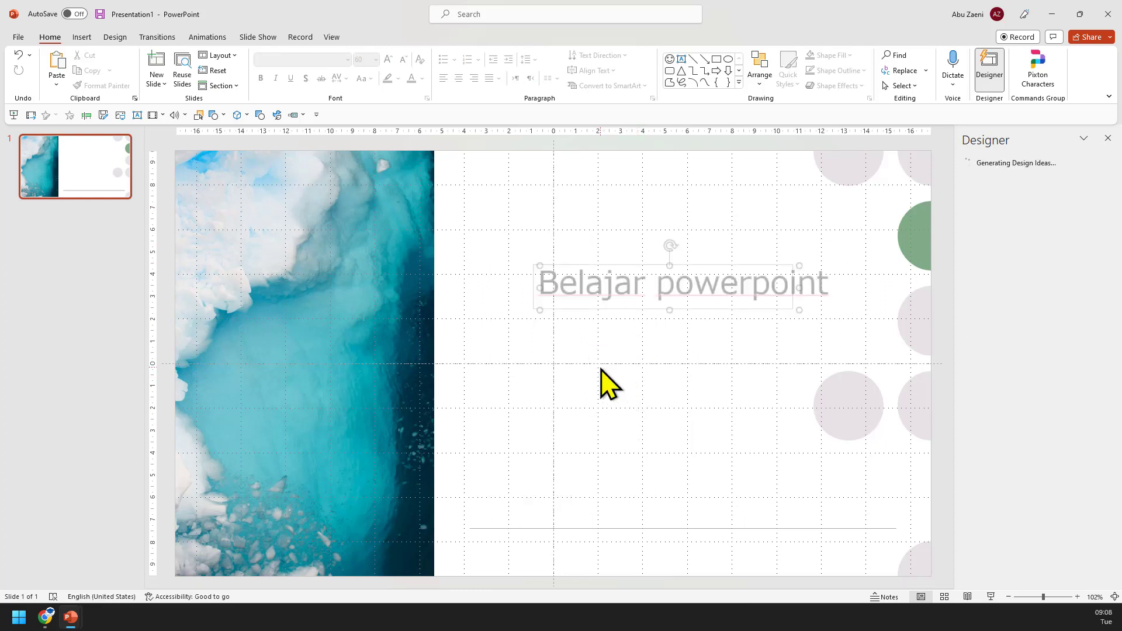
{"action": "left_click", "coordinate": [745, 283]}
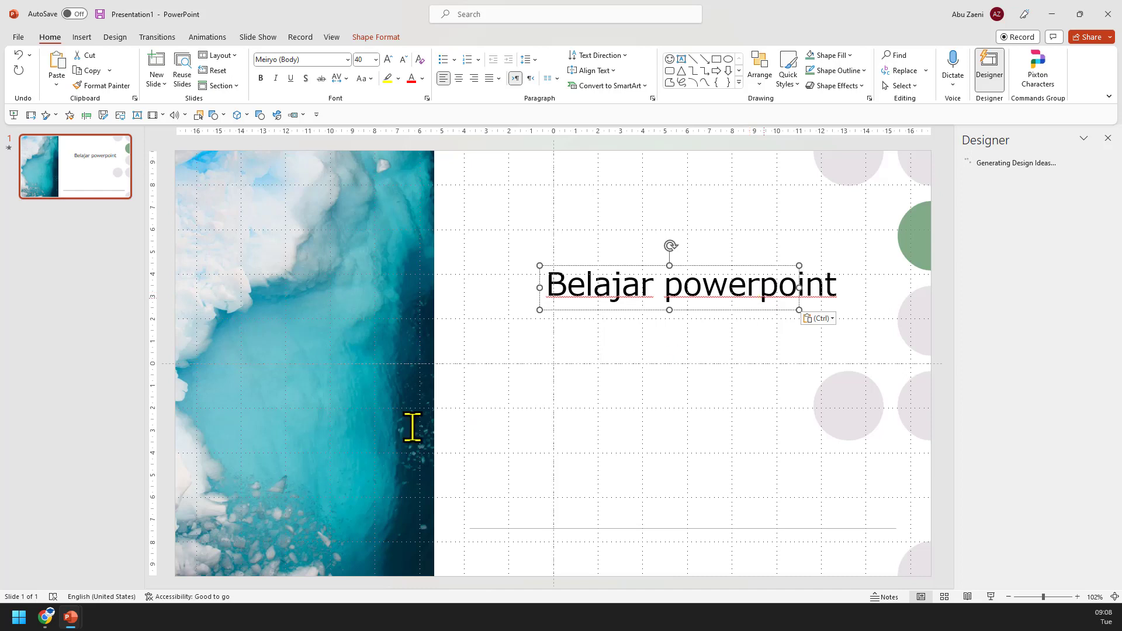
{"action": "key", "text": "Return"}
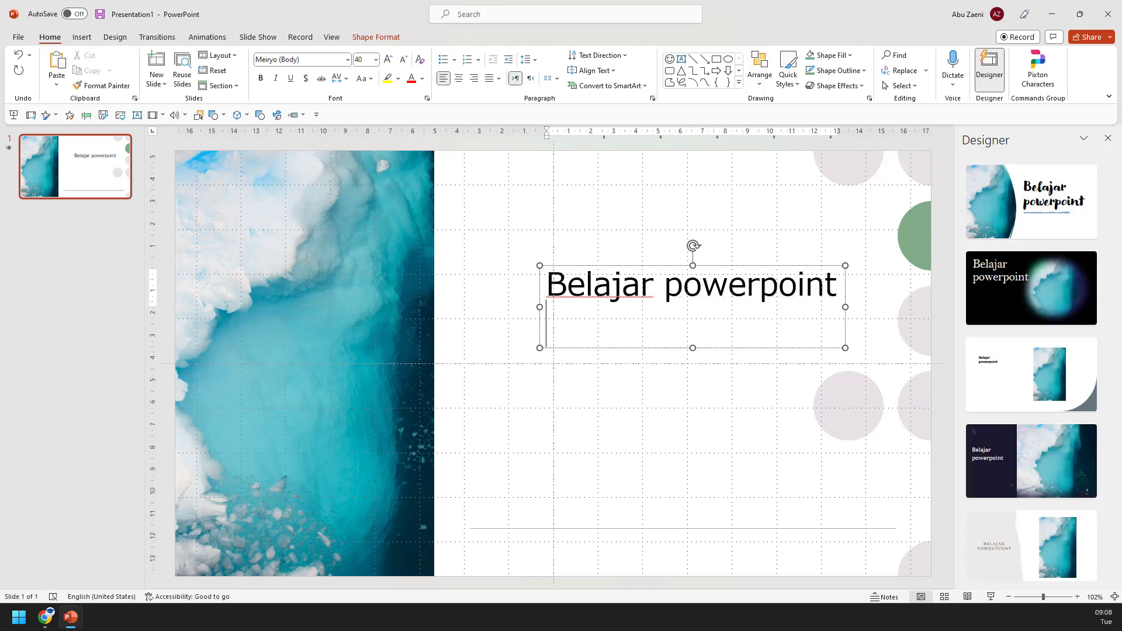
{"action": "type", "text": "belajar c"}
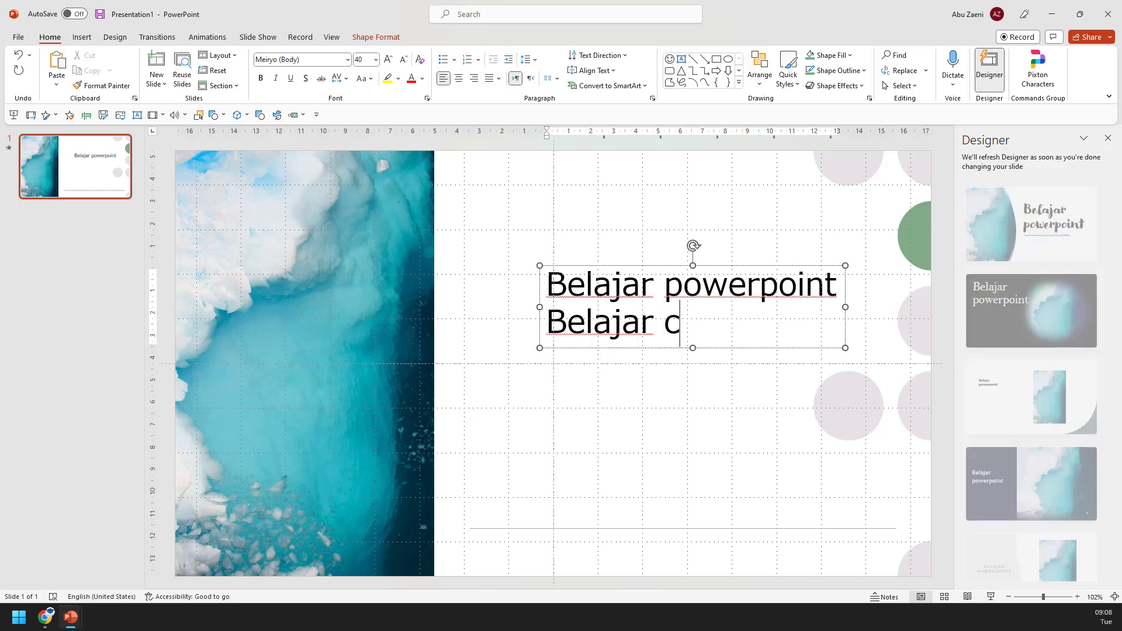
{"action": "type", "text": "orel"}
{"action": "key", "text": "Return"}
{"action": "type", "text": "bel"}
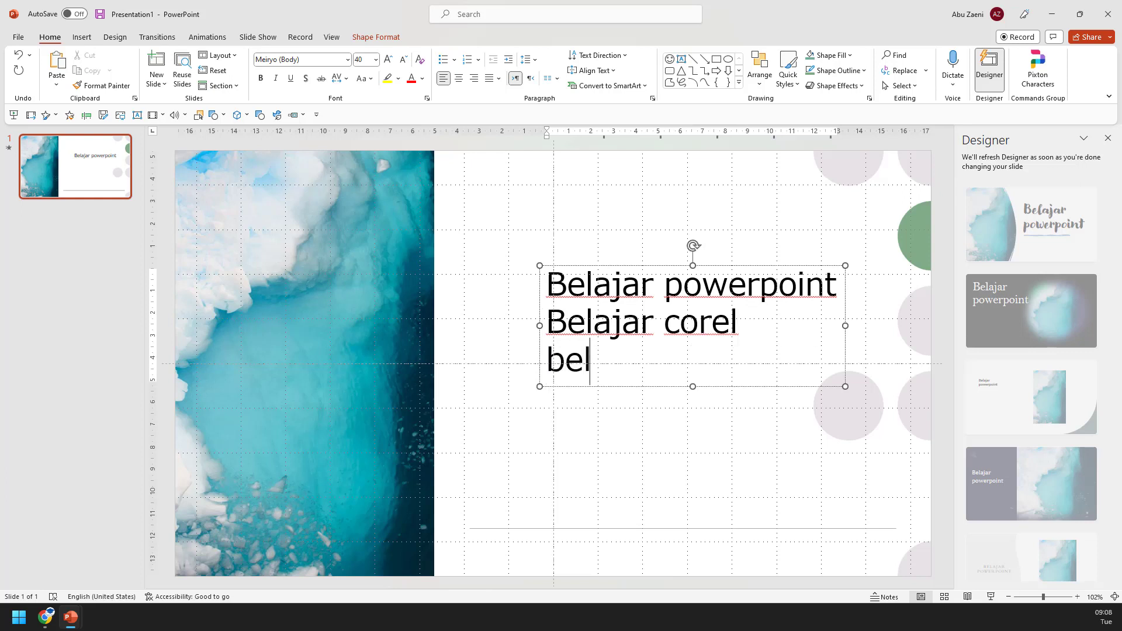
{"action": "type", "text": "ajat "}
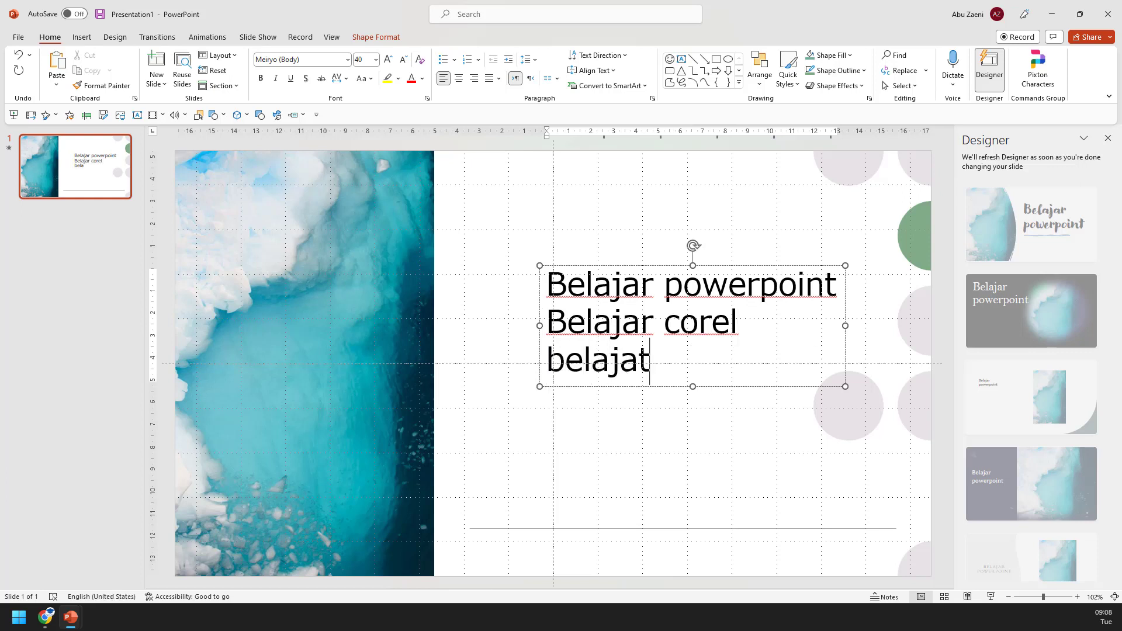
{"action": "type", "text": "psd"}
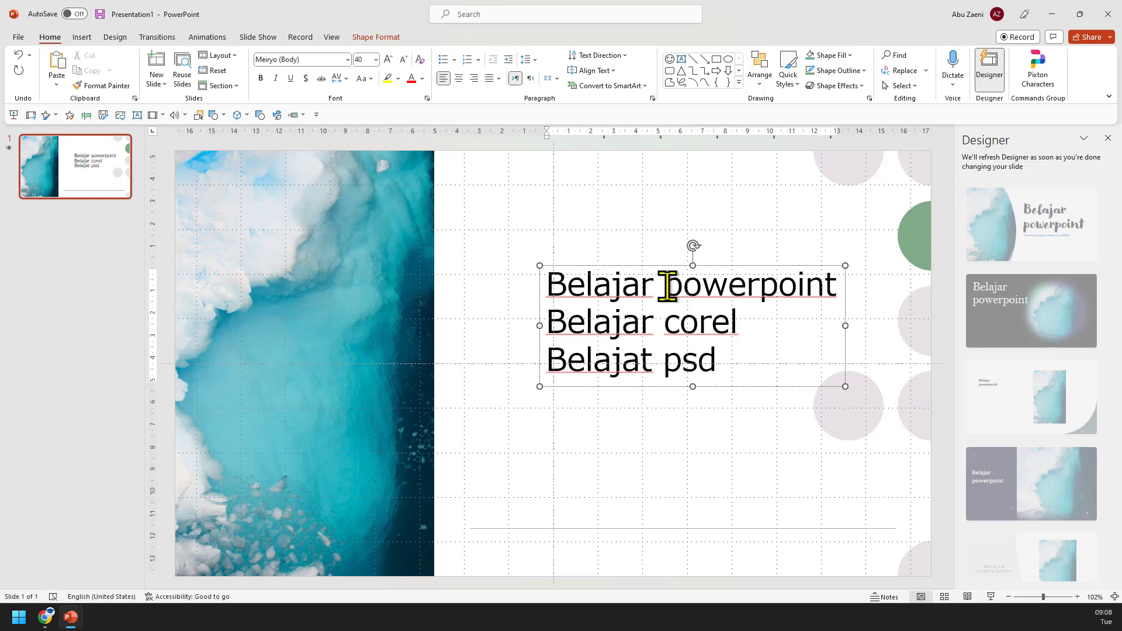
{"action": "left_click", "coordinate": [656, 269]}
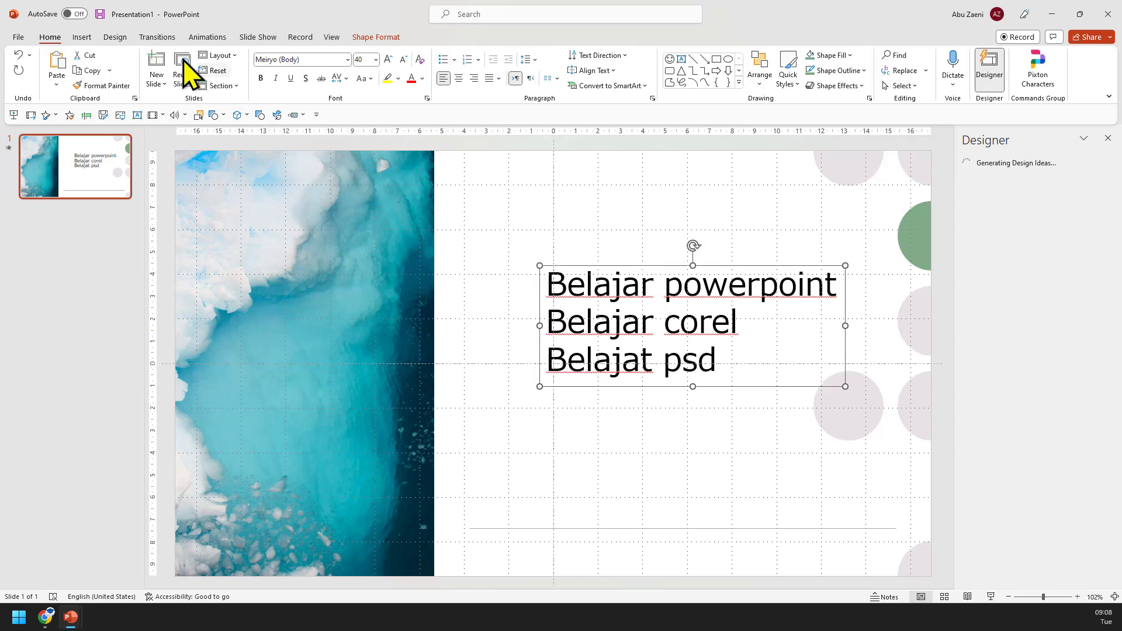
Step: Open the Animation Pane and delete the text box's existing animation
{"action": "left_click", "coordinate": [206, 39]}
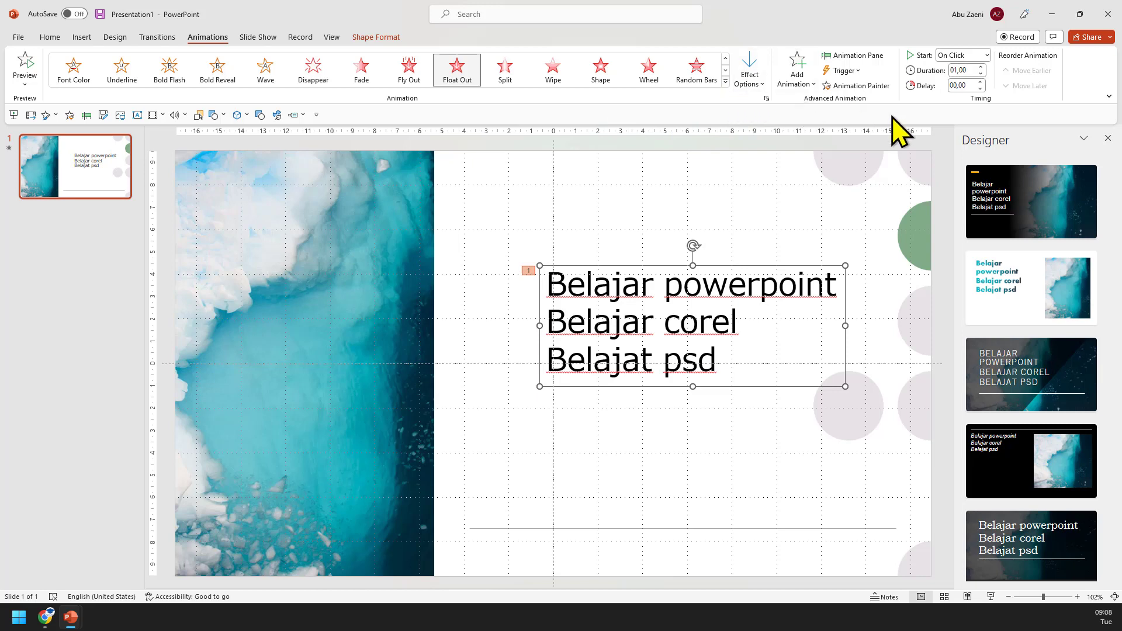
{"action": "left_click", "coordinate": [847, 56]}
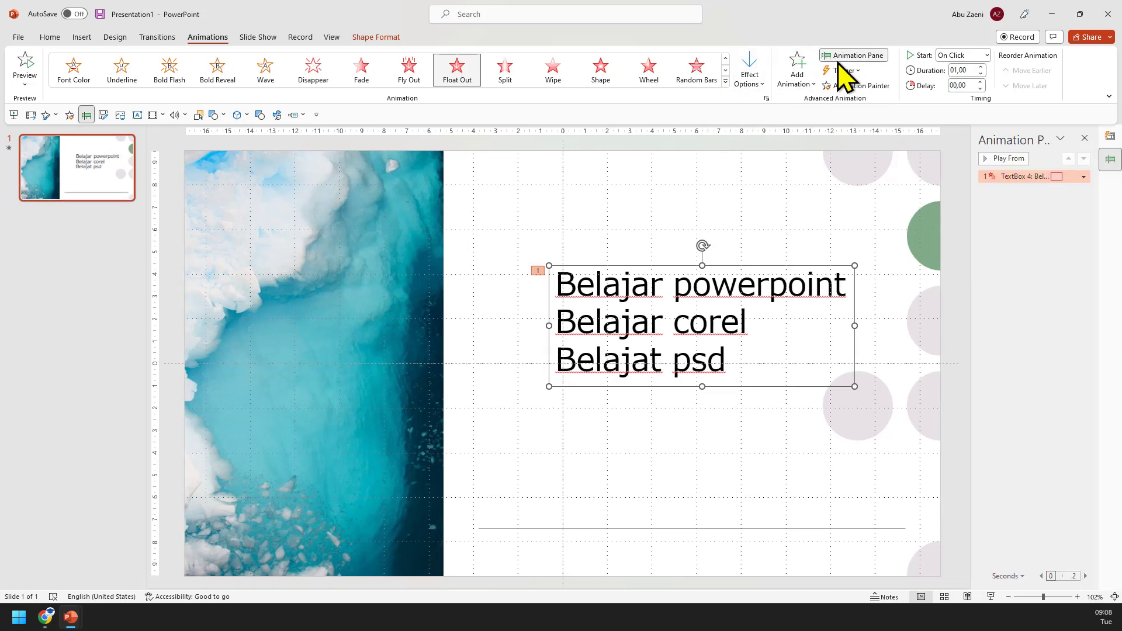
{"action": "left_click", "coordinate": [1029, 178]}
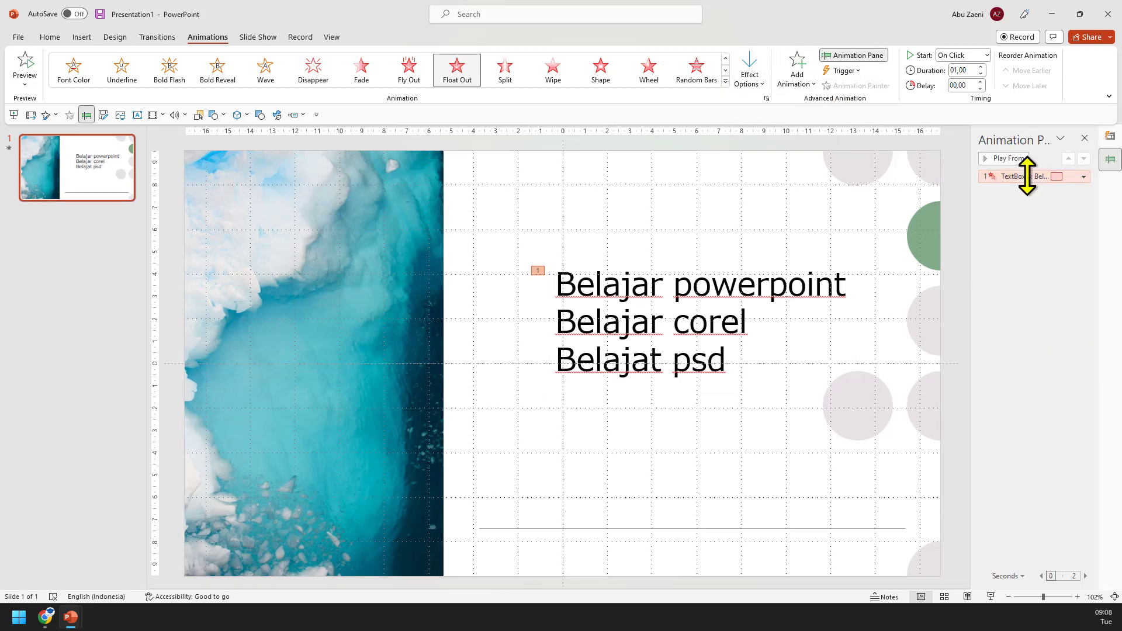
{"action": "key", "text": "Delete"}
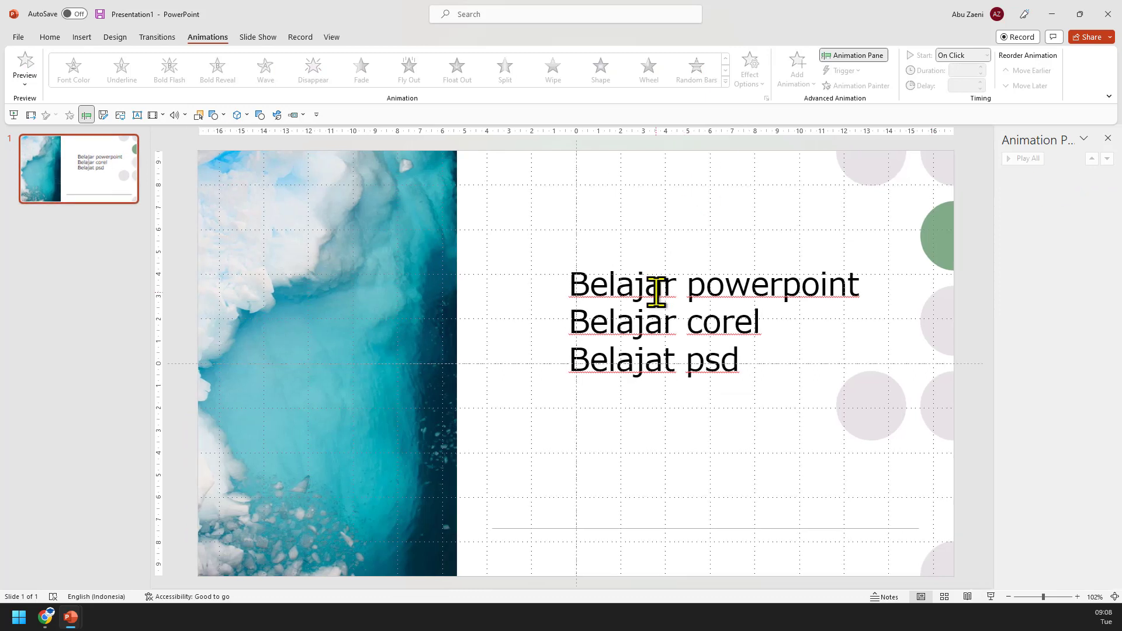
Step: Give the three-line text box a Fly In entrance with By Paragraph sequence
{"action": "left_click", "coordinate": [656, 280]}
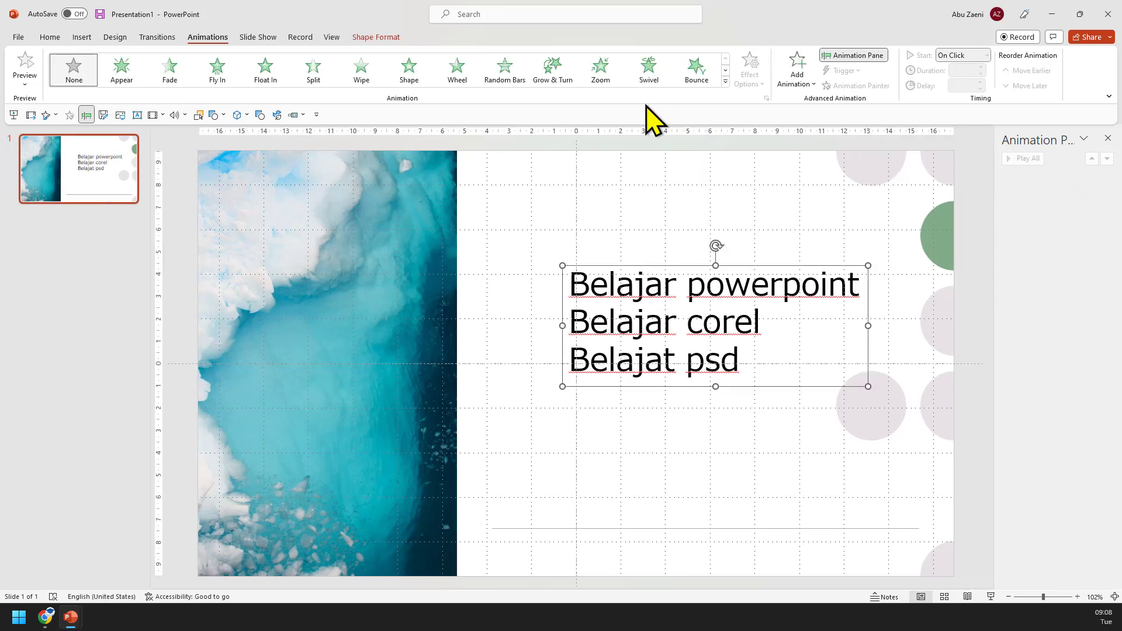
{"action": "left_click", "coordinate": [232, 82]}
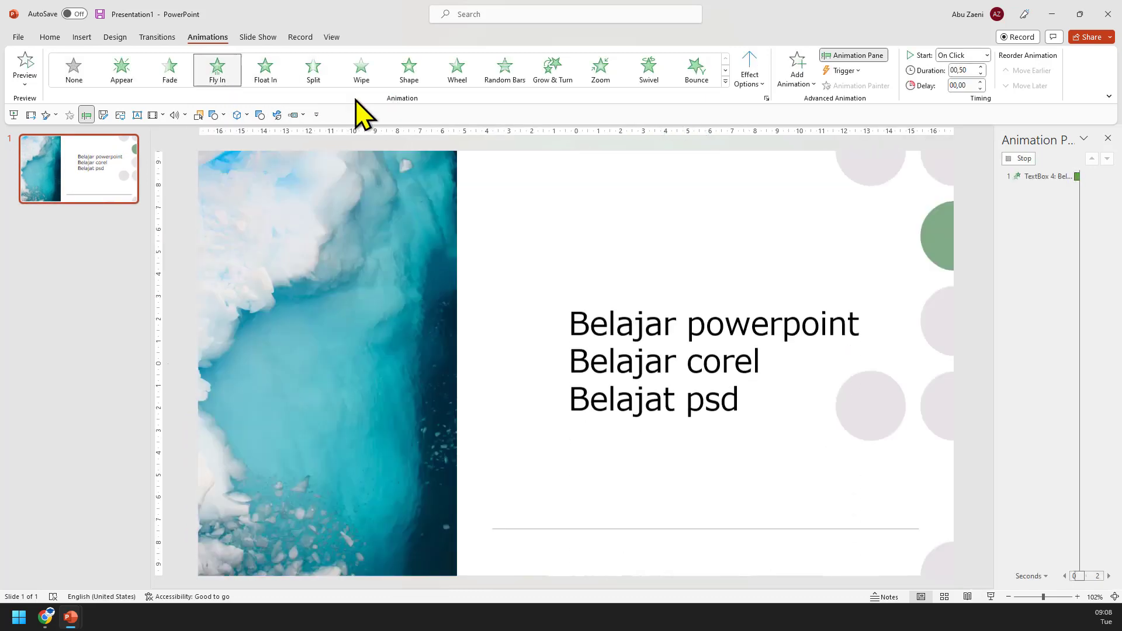
{"action": "left_click", "coordinate": [748, 79]}
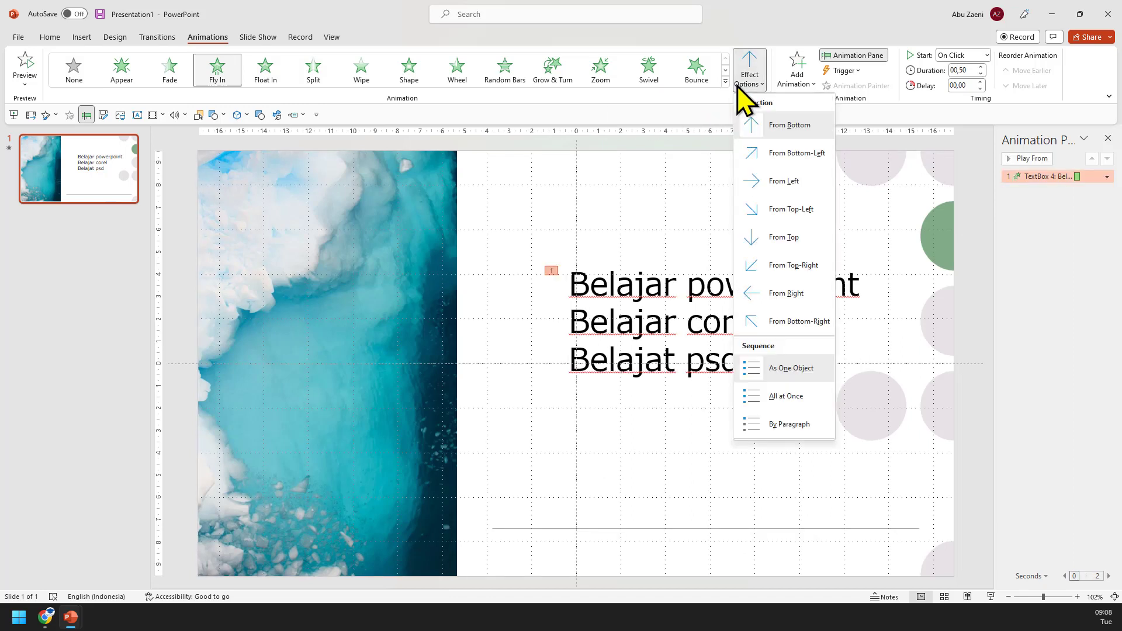
{"action": "left_click", "coordinate": [818, 429]}
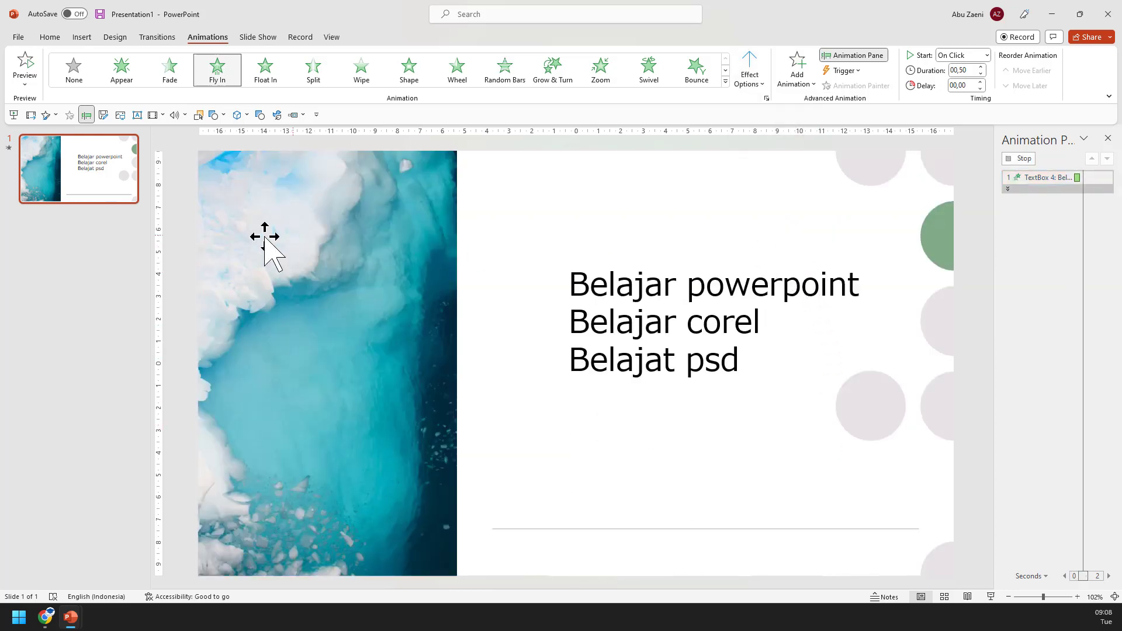
{"action": "left_click", "coordinate": [994, 597]}
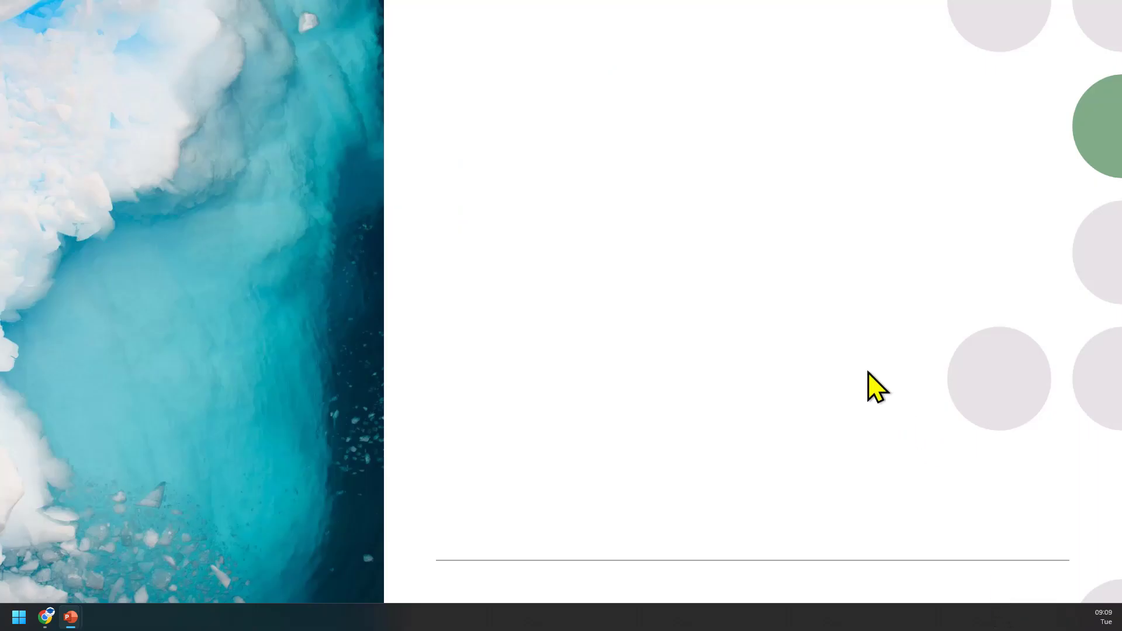
{"action": "left_click", "coordinate": [669, 280]}
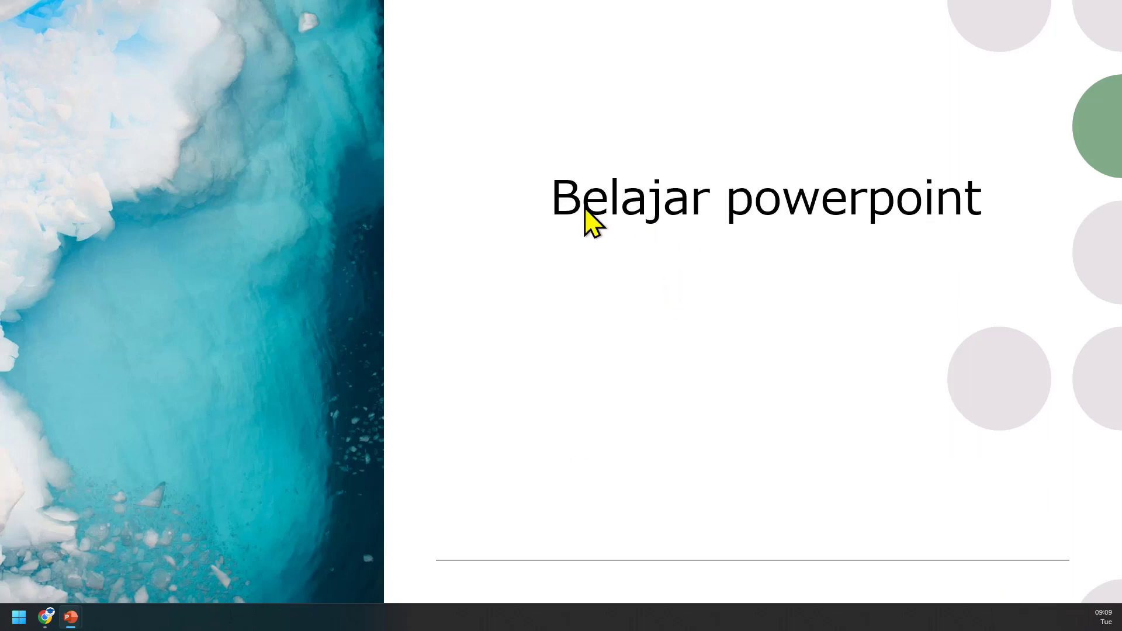
{"action": "left_click", "coordinate": [634, 303]}
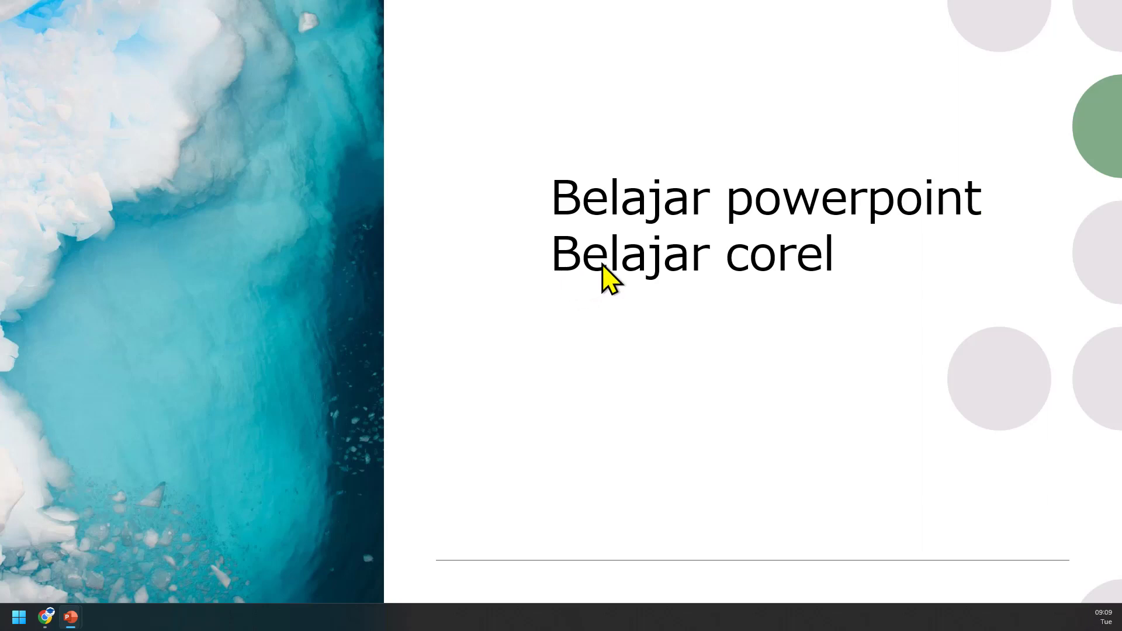
{"action": "left_click", "coordinate": [705, 304]}
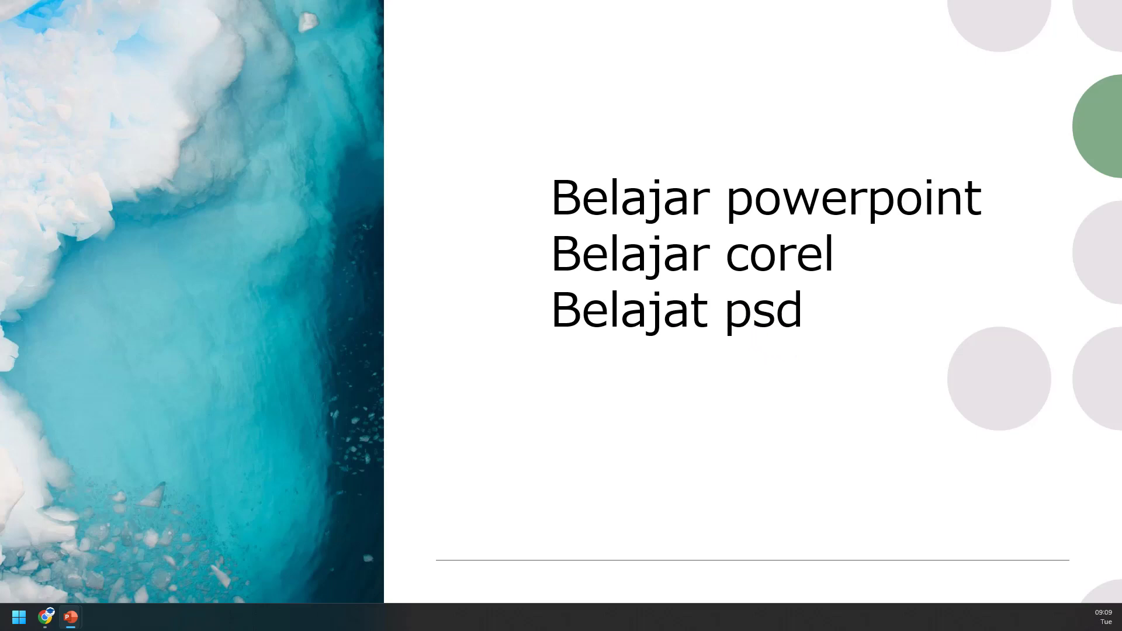
{"action": "key", "text": "Escape"}
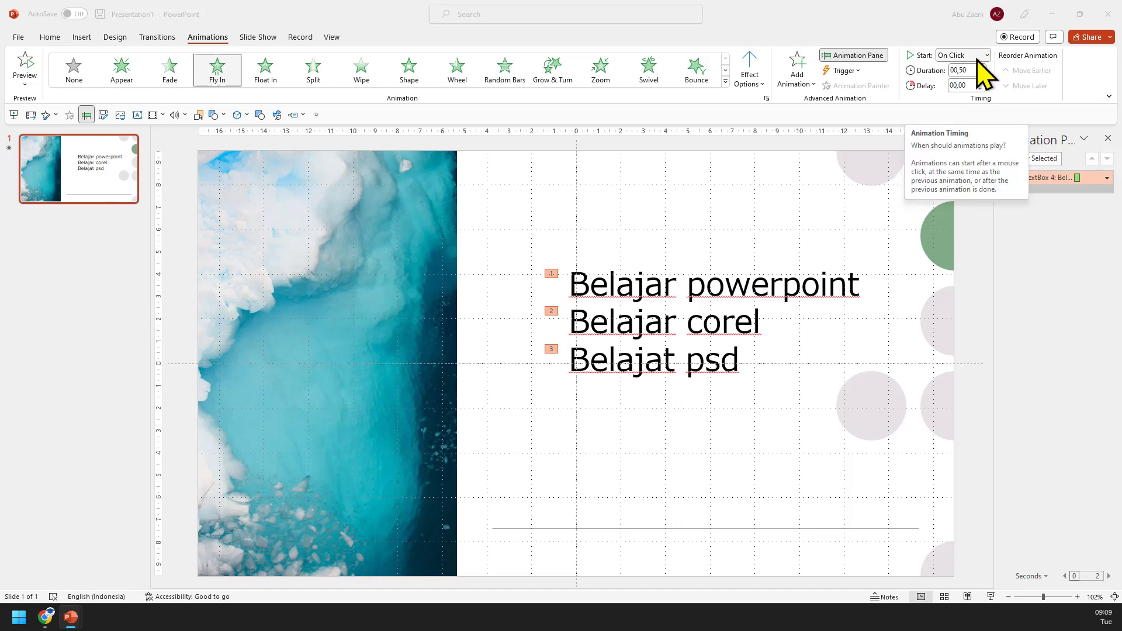
{"action": "mouse_move", "coordinate": [924, 122]}
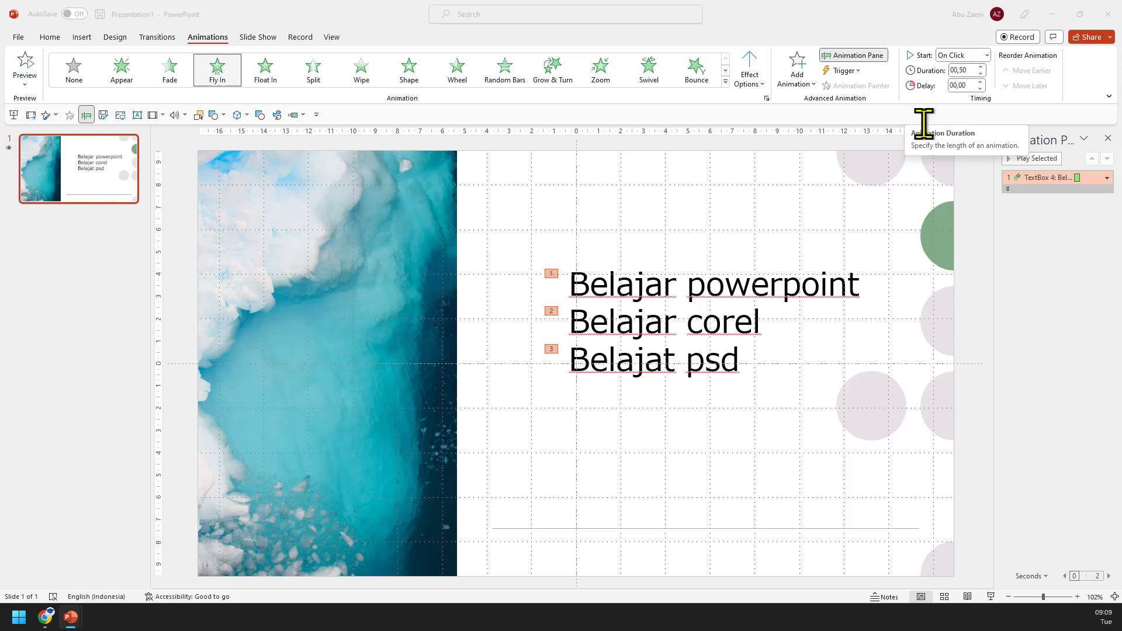
Step: Set the fly-in Duration to 02,00 and Delay to 00,50, preview it, and widen the timeline
{"action": "left_click", "coordinate": [974, 69]}
{"action": "type", "text": "02"}
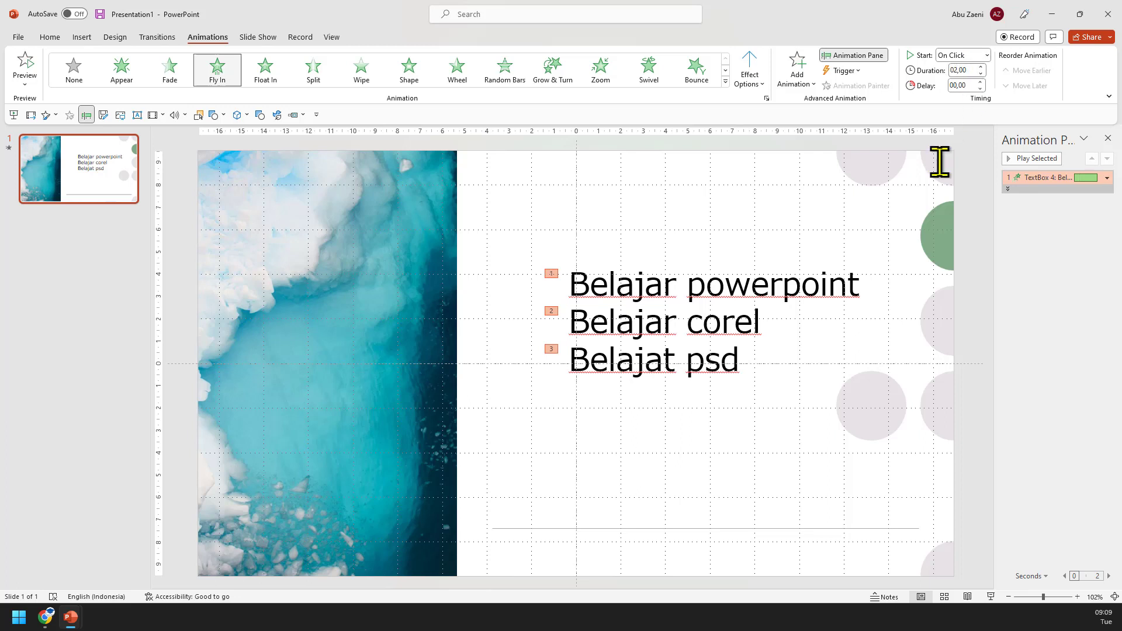
{"action": "left_click", "coordinate": [9, 149]}
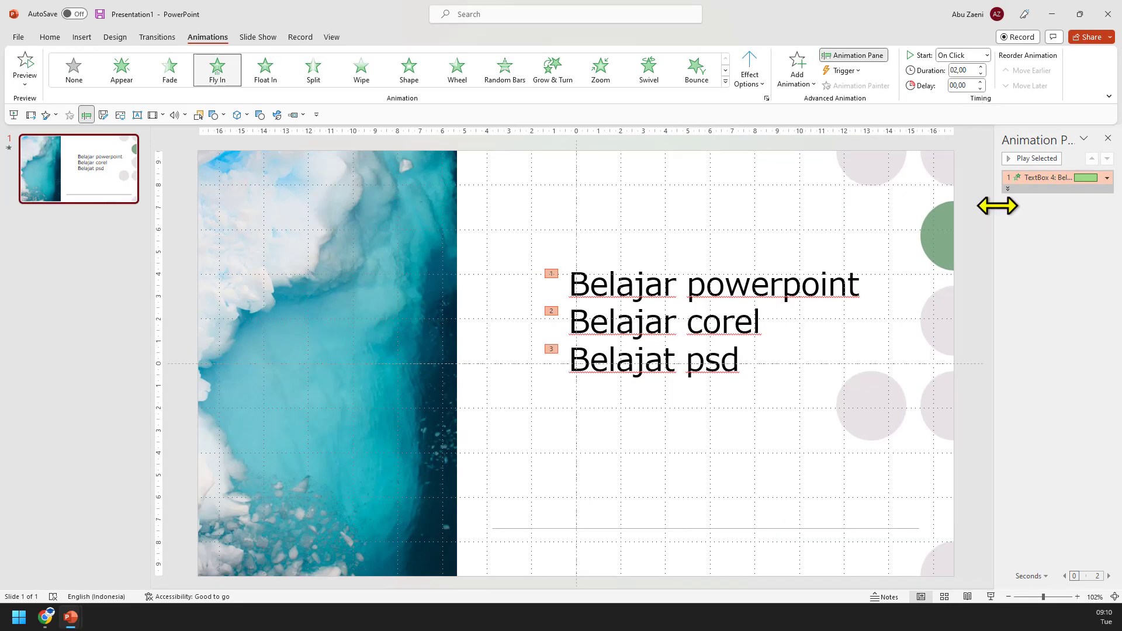
{"action": "left_click_drag", "start_coordinate": [996, 206], "coordinate": [889, 206]}
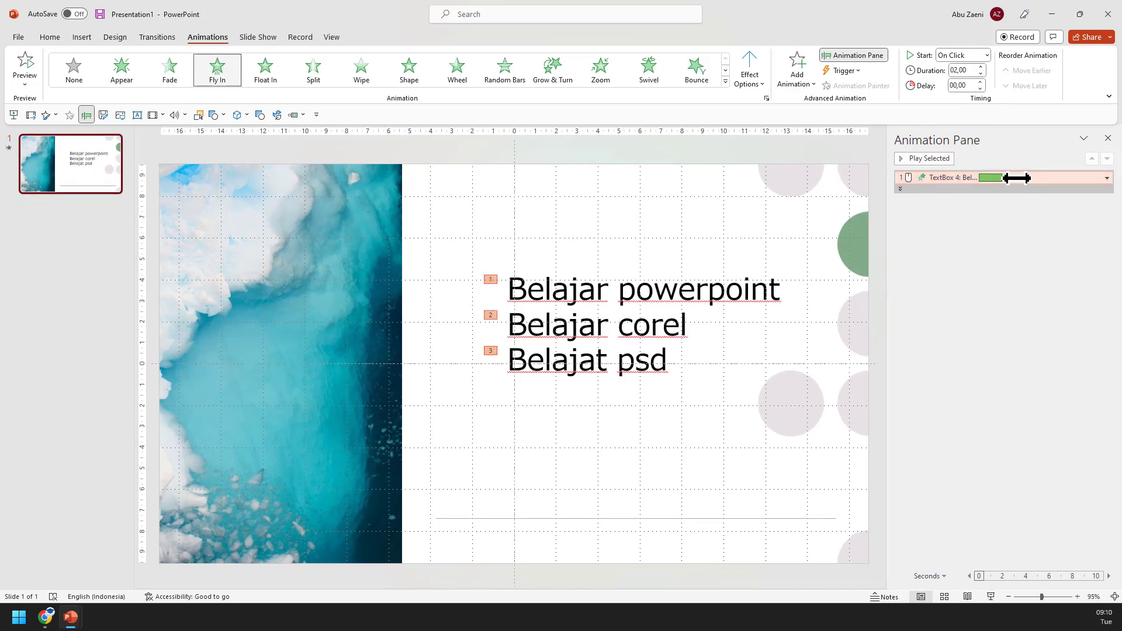
{"action": "mouse_move", "coordinate": [1017, 178]}
{"action": "left_mouse_down"}
{"action": "mouse_move", "coordinate": [1055, 180]}
{"action": "mouse_move", "coordinate": [1000, 183]}
{"action": "left_mouse_up"}
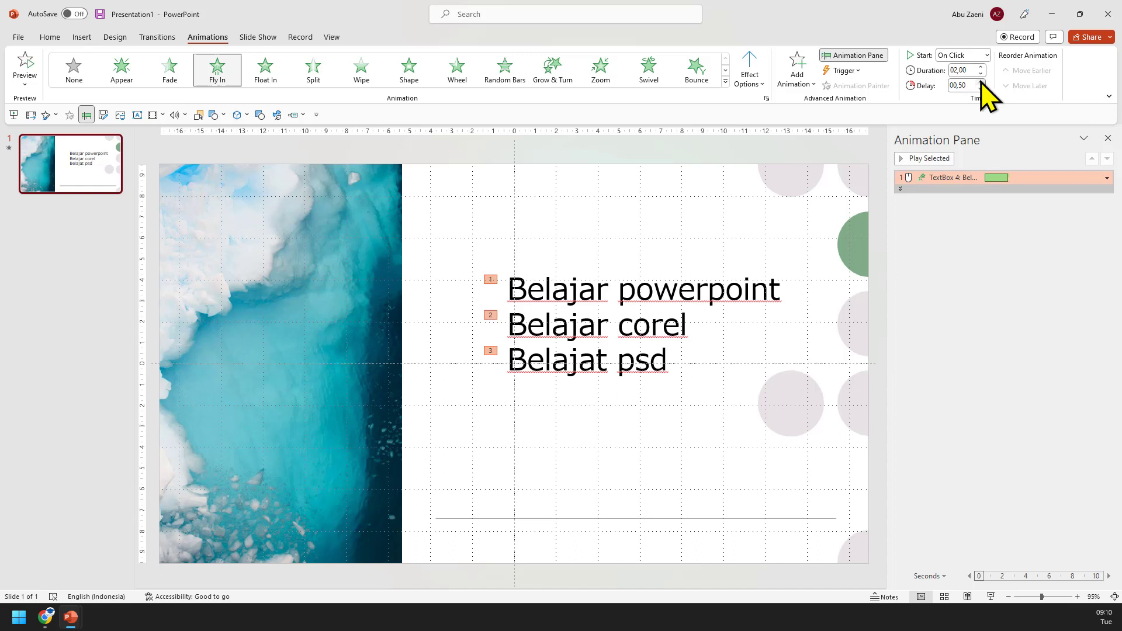
Step: Raise the fly-in Delay to 01,25 and Duration to 03,25 with the spinner arrows
{"action": "left_click", "coordinate": [981, 82]}
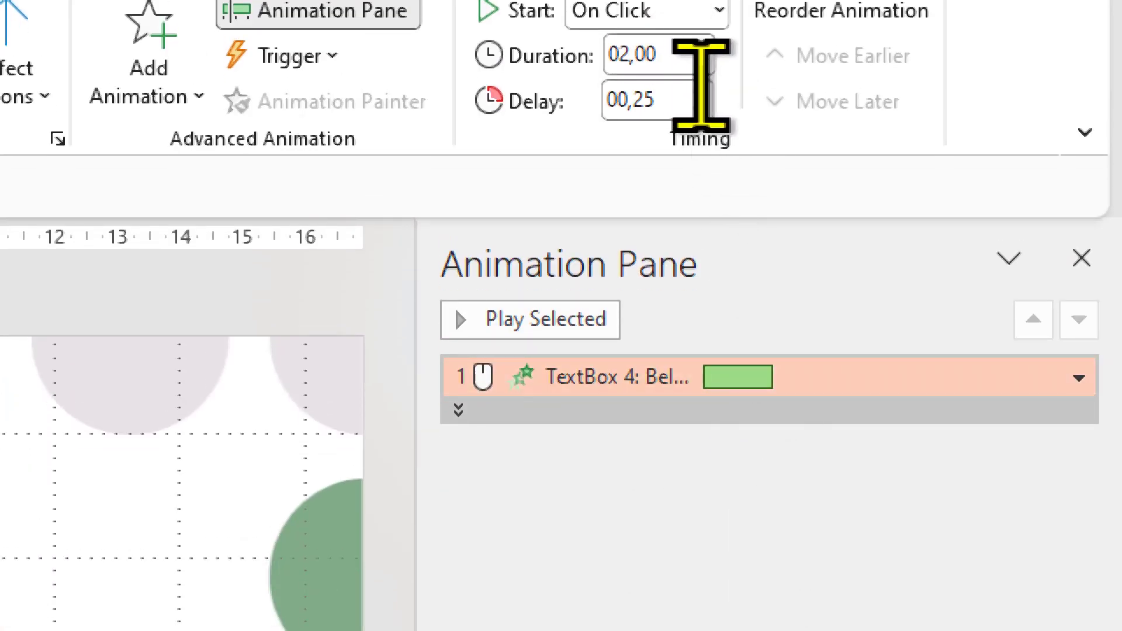
{"action": "left_click", "coordinate": [699, 90]}
{"action": "left_click", "coordinate": [698, 89]}
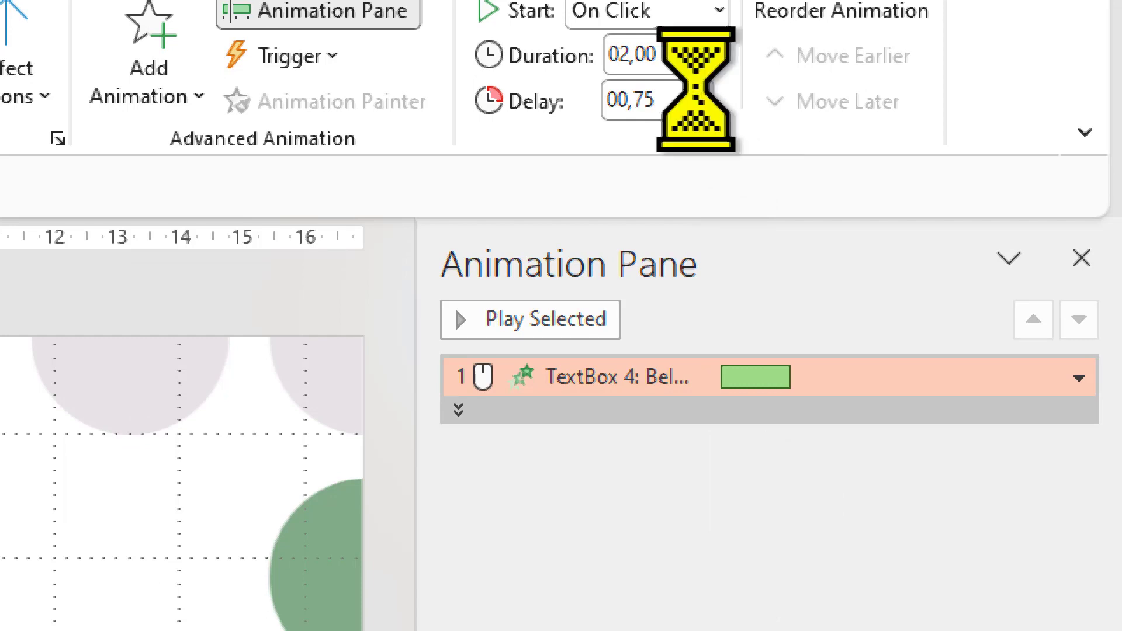
{"action": "left_click", "coordinate": [699, 90]}
{"action": "left_click", "coordinate": [699, 90]}
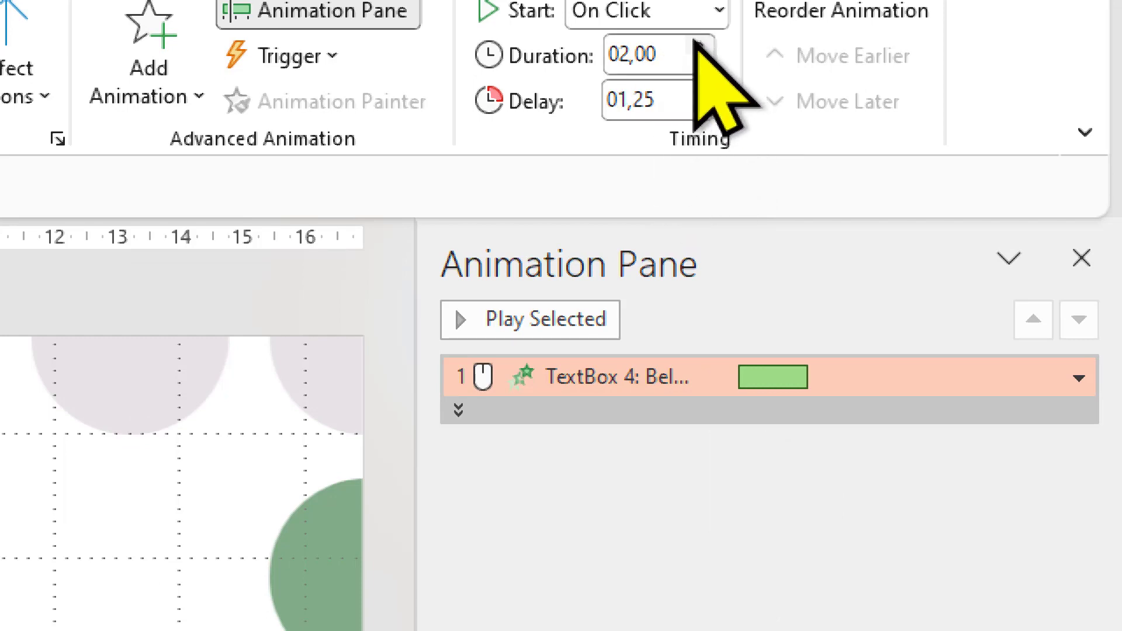
{"action": "left_click", "coordinate": [700, 47]}
{"action": "left_click", "coordinate": [700, 46]}
{"action": "left_click", "coordinate": [700, 47]}
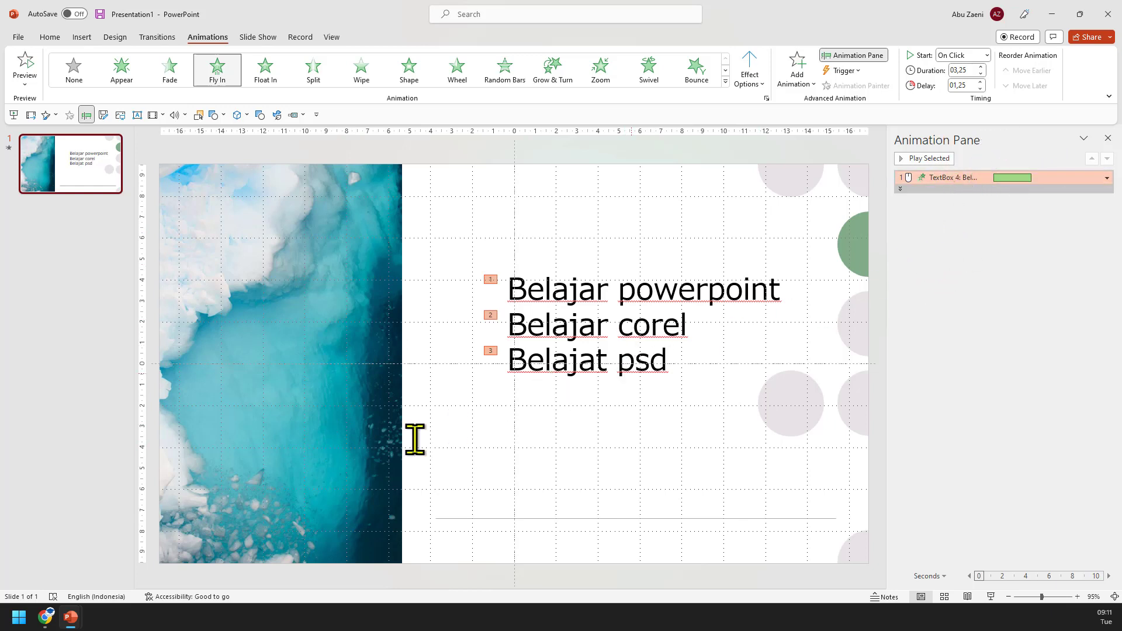
{"action": "mouse_move", "coordinate": [70, 617]}
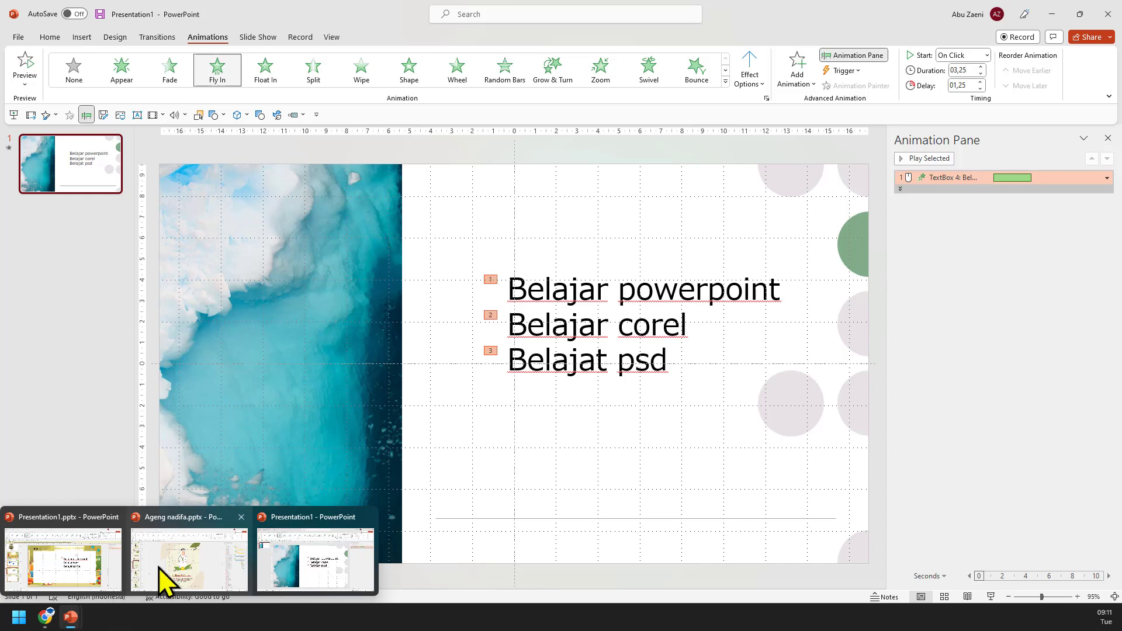
{"action": "left_click", "coordinate": [159, 567]}
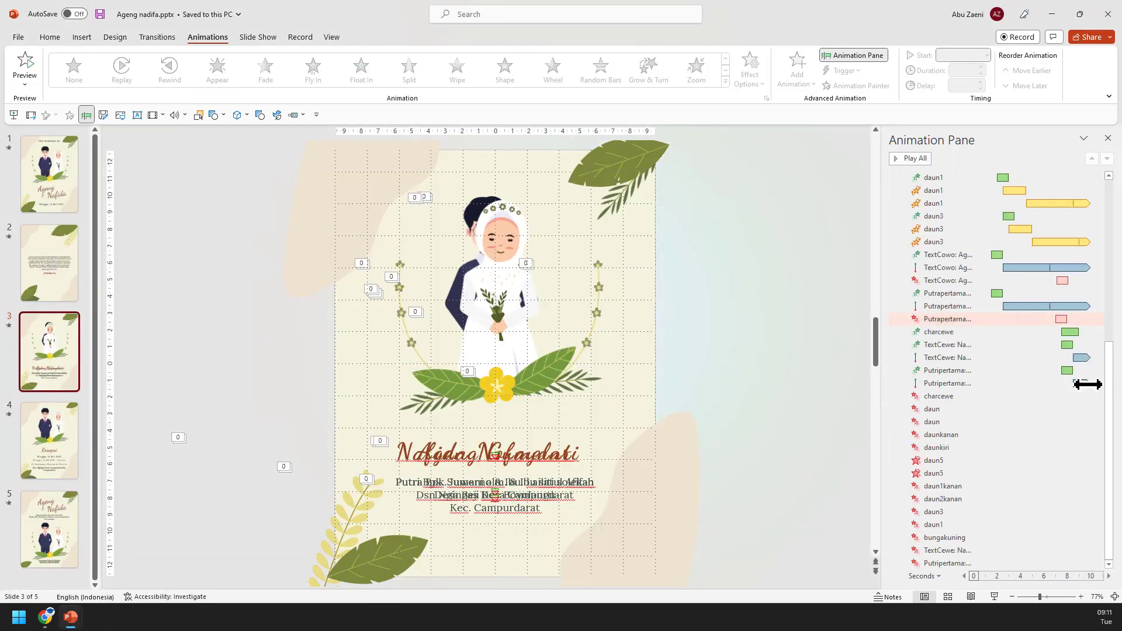
{"action": "left_click_drag", "start_coordinate": [1110, 418], "coordinate": [1110, 234]}
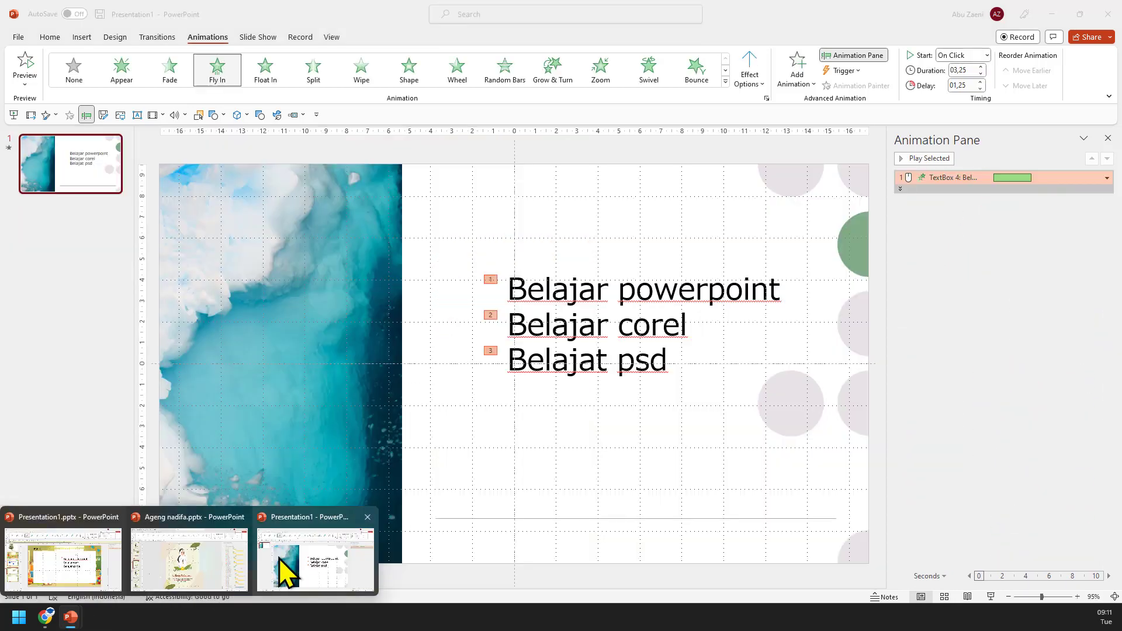
{"action": "left_click", "coordinate": [279, 558]}
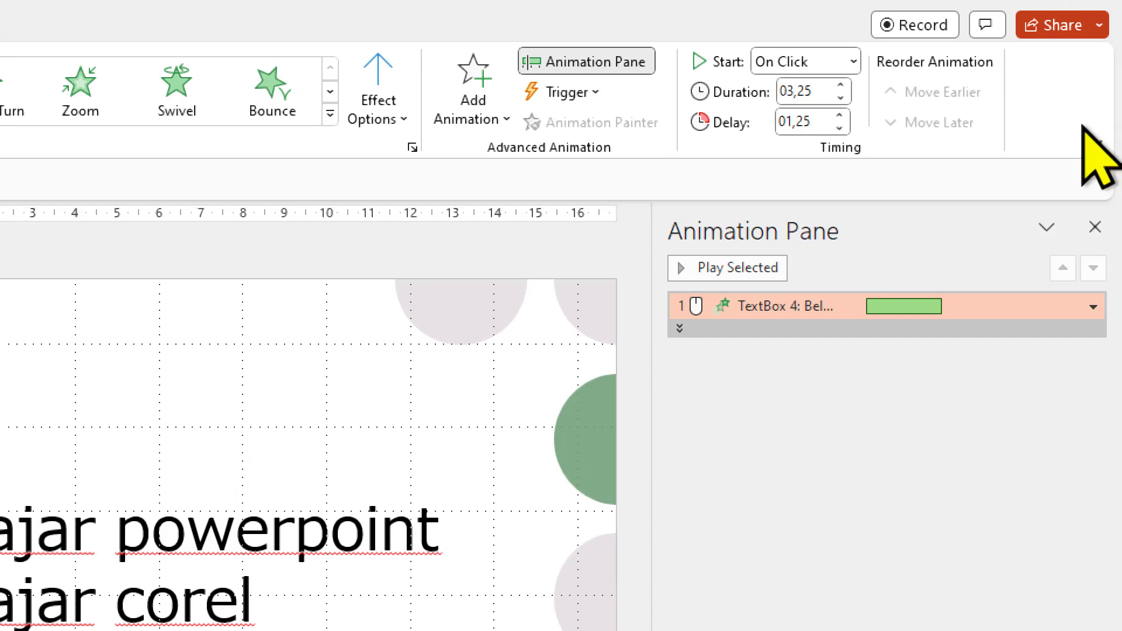
Step: Open Effect Options for the TextBox's Fly In animation from the Animation Pane
{"action": "left_click", "coordinate": [1093, 308]}
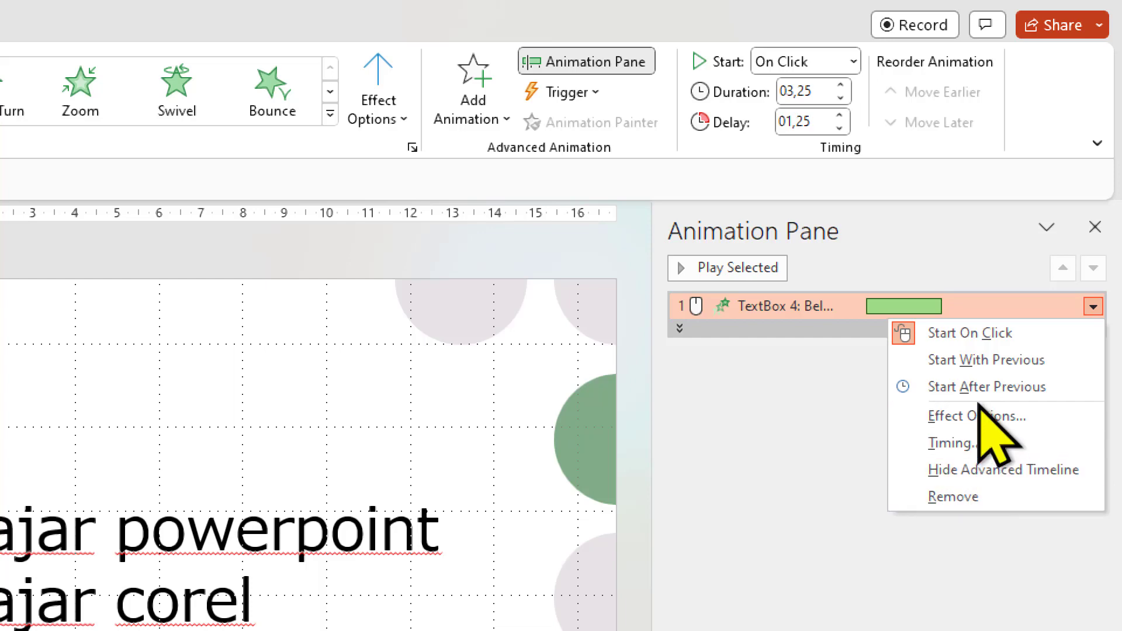
{"action": "left_click", "coordinate": [974, 416]}
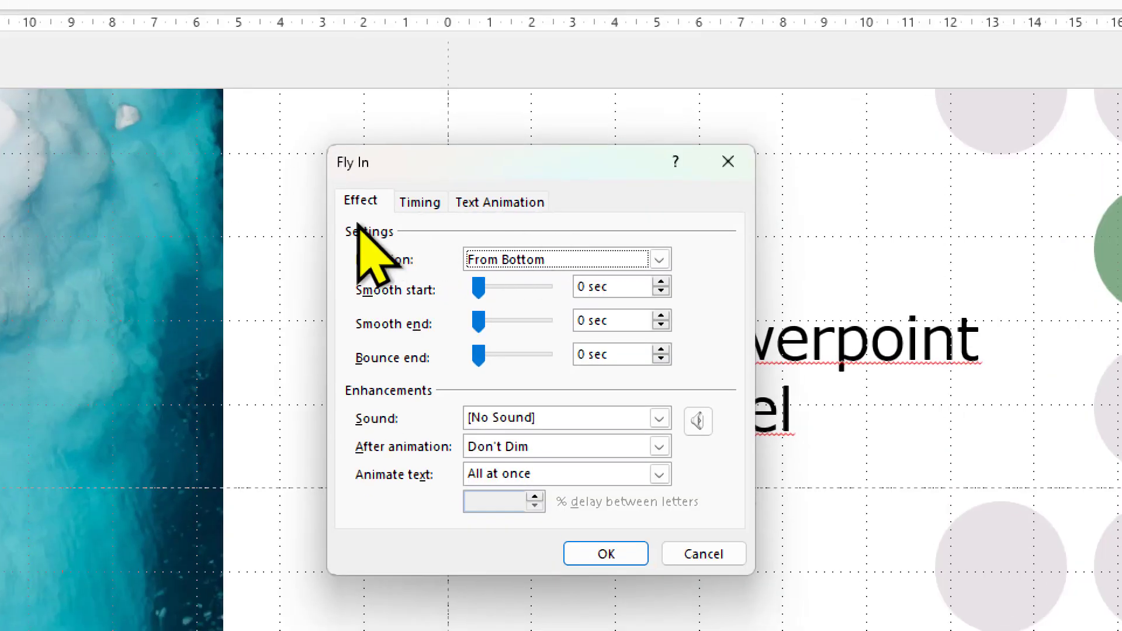
Step: Change the text's Fly In direction to From Bottom-Left
{"action": "left_click", "coordinate": [659, 259]}
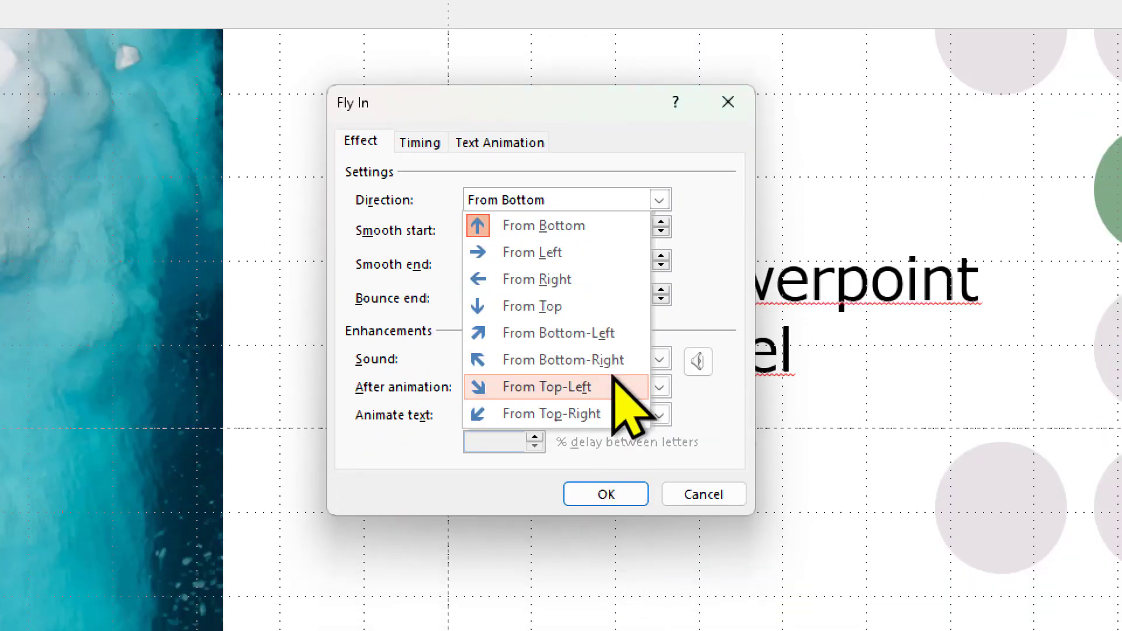
{"action": "left_click", "coordinate": [605, 433]}
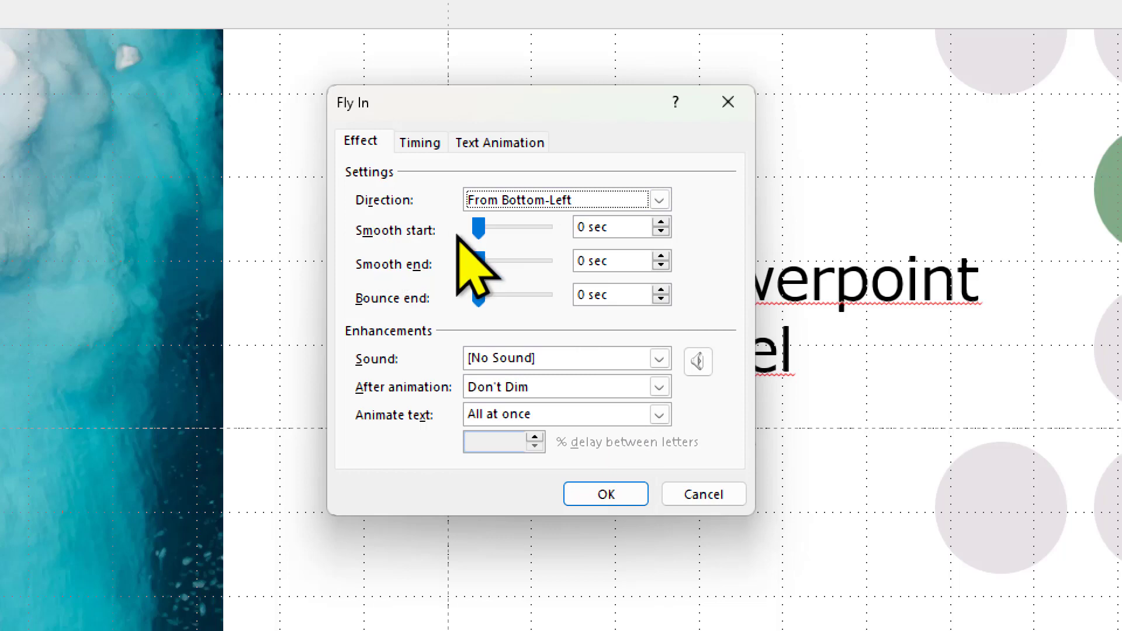
{"action": "left_click", "coordinate": [419, 142]}
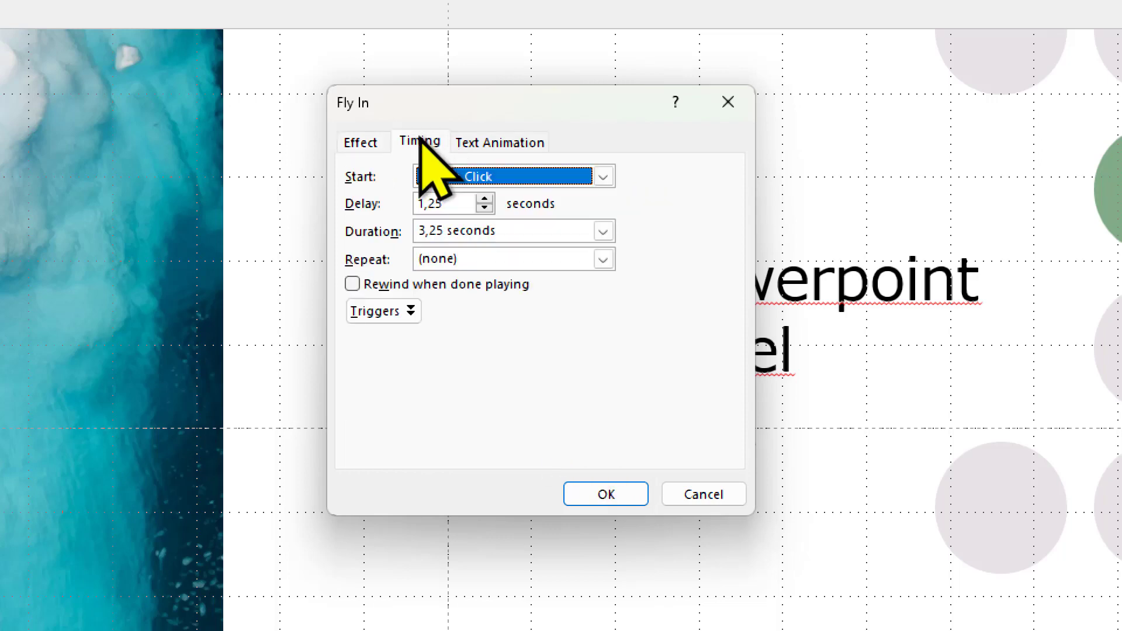
{"action": "left_click", "coordinate": [375, 146]}
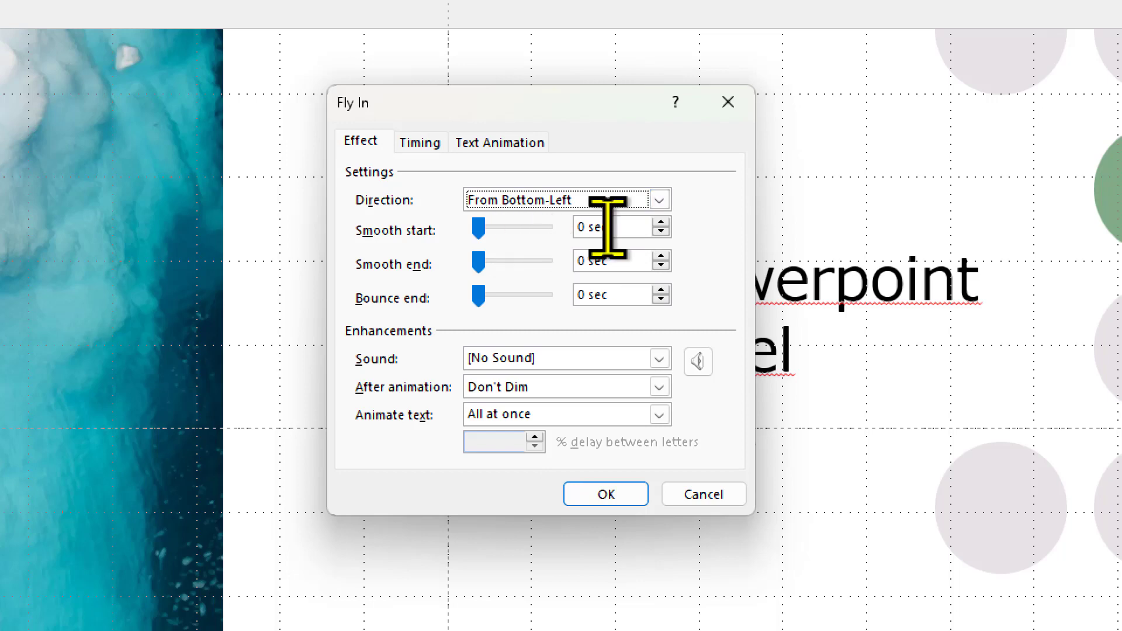
{"action": "left_click", "coordinate": [417, 143]}
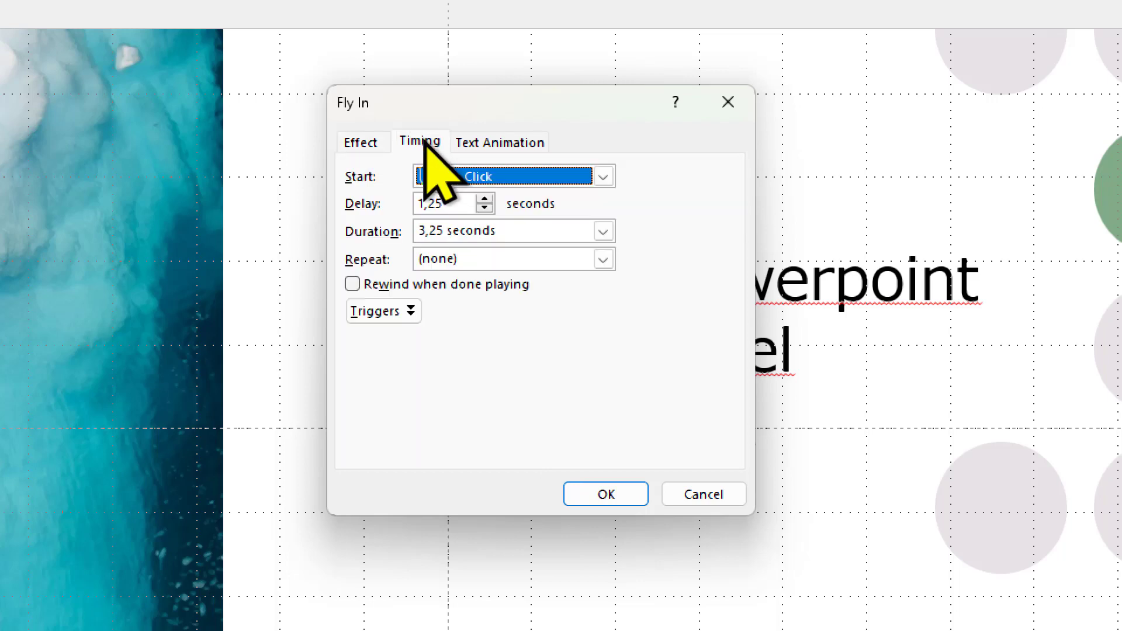
{"action": "left_click", "coordinate": [377, 145]}
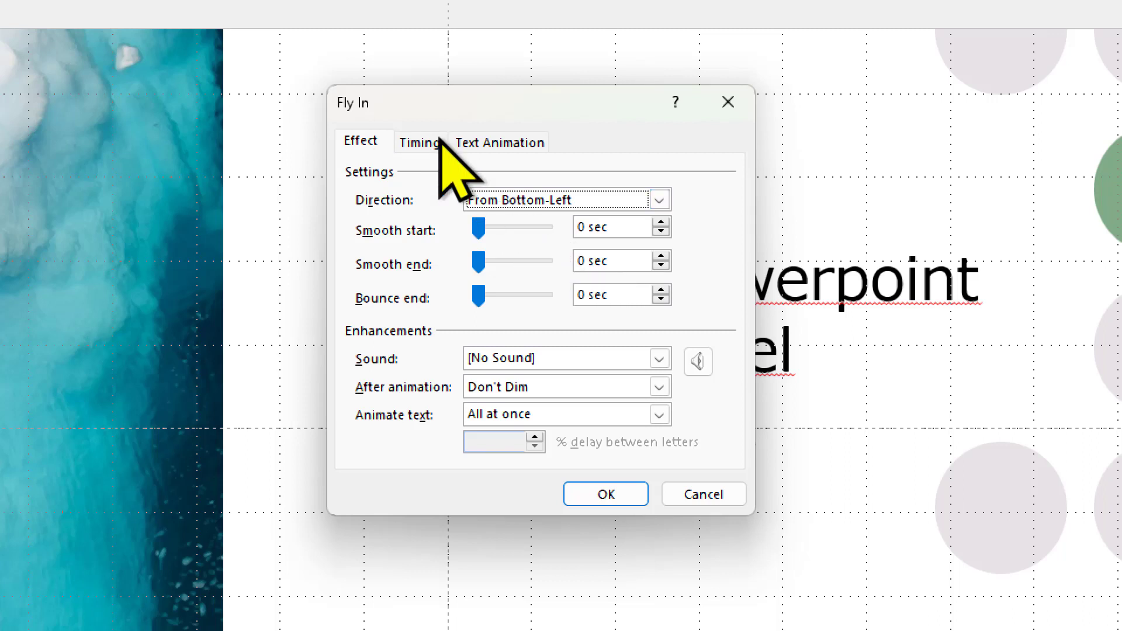
{"action": "left_click", "coordinate": [404, 144]}
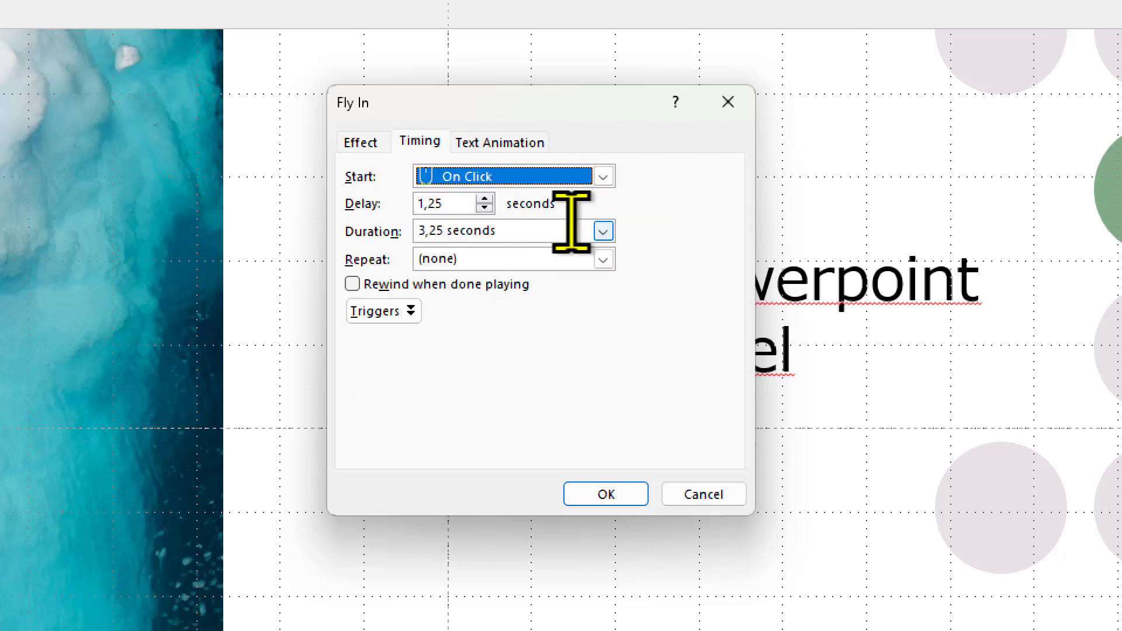
Step: Set Start to With Previous and duration to 5 seconds, then cancel without applying
{"action": "left_click", "coordinate": [603, 177]}
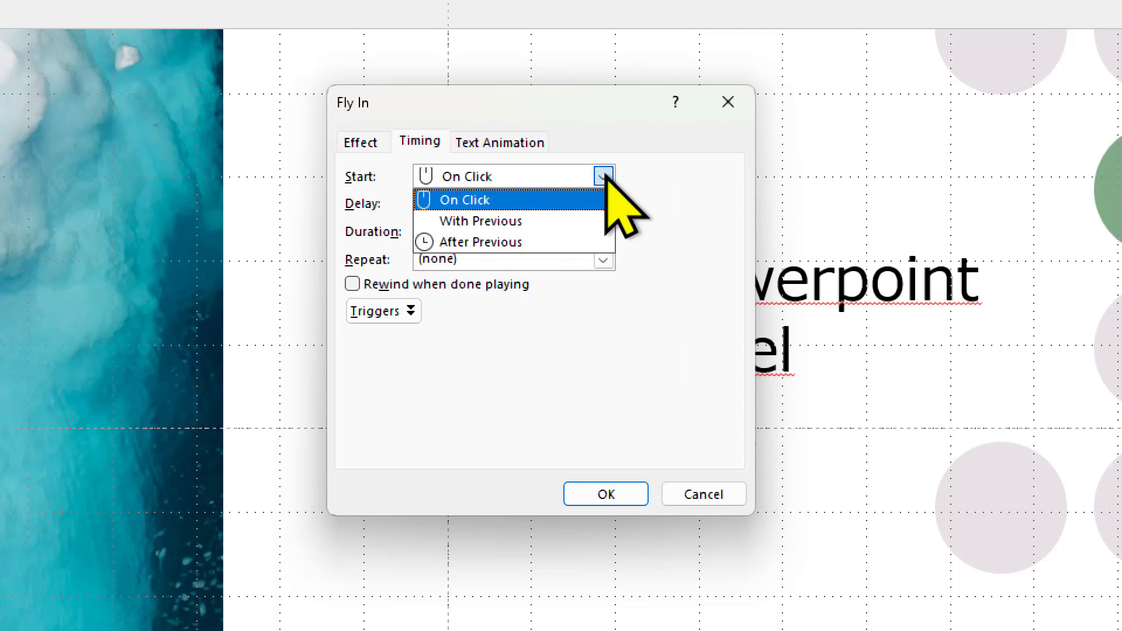
{"action": "left_click", "coordinate": [579, 221]}
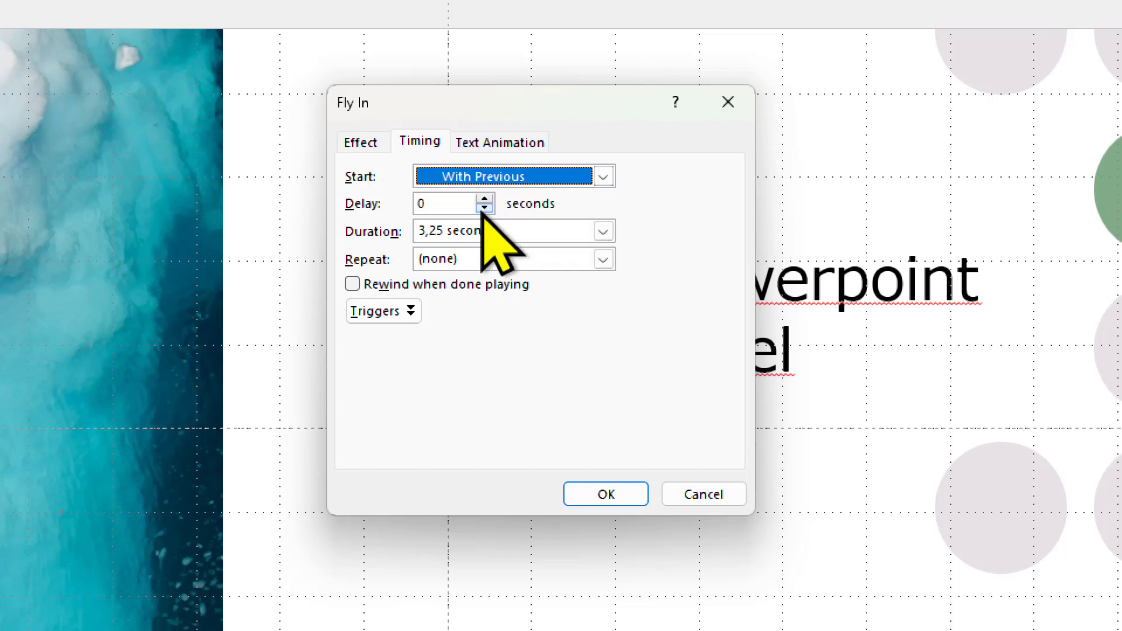
{"action": "left_click", "coordinate": [603, 232]}
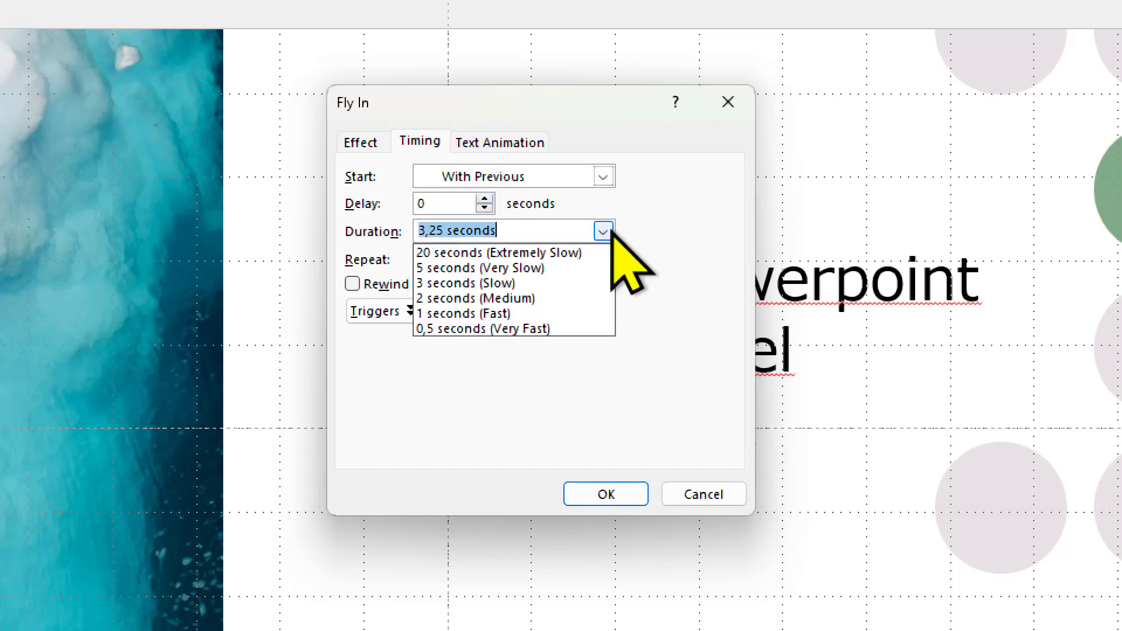
{"action": "left_click", "coordinate": [580, 269]}
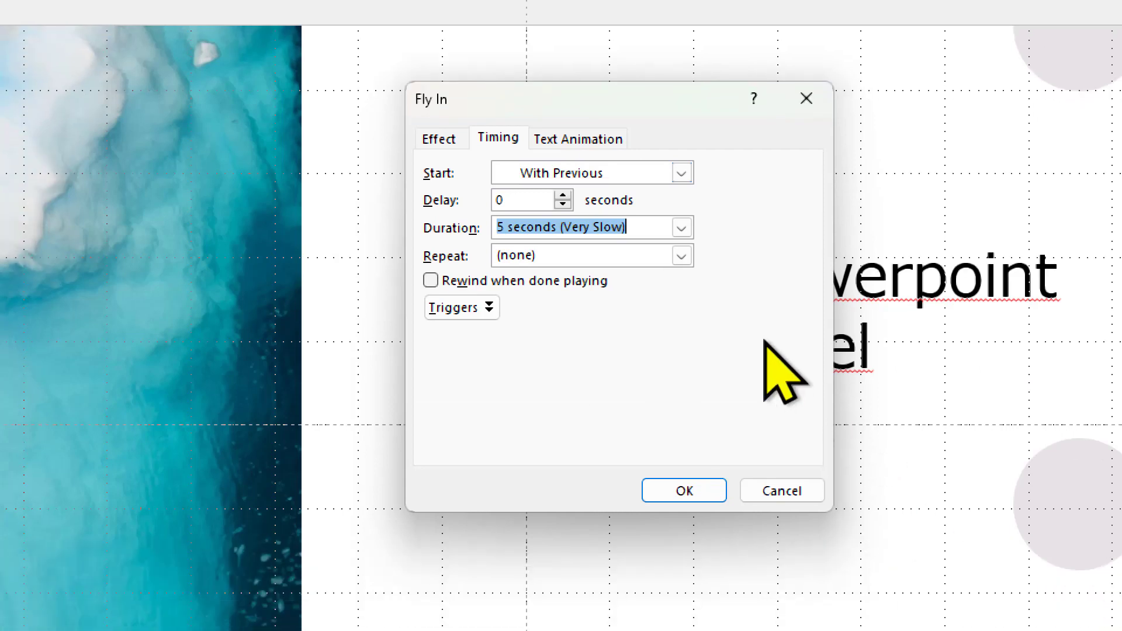
{"action": "left_click", "coordinate": [681, 256]}
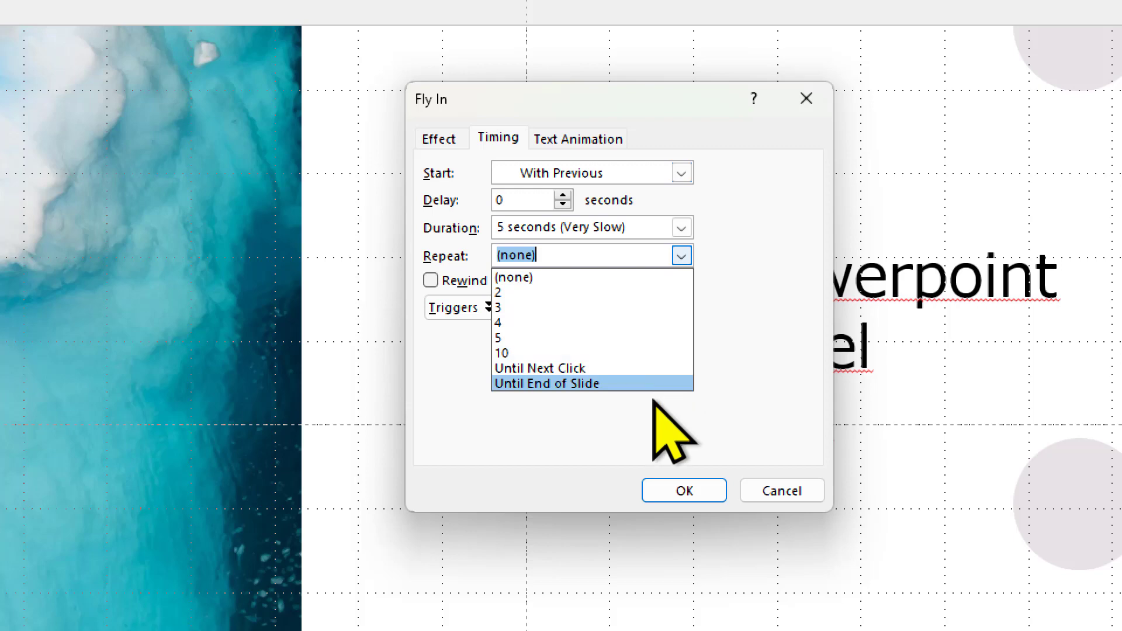
{"action": "left_click", "coordinate": [794, 511]}
{"action": "left_click", "coordinate": [791, 495]}
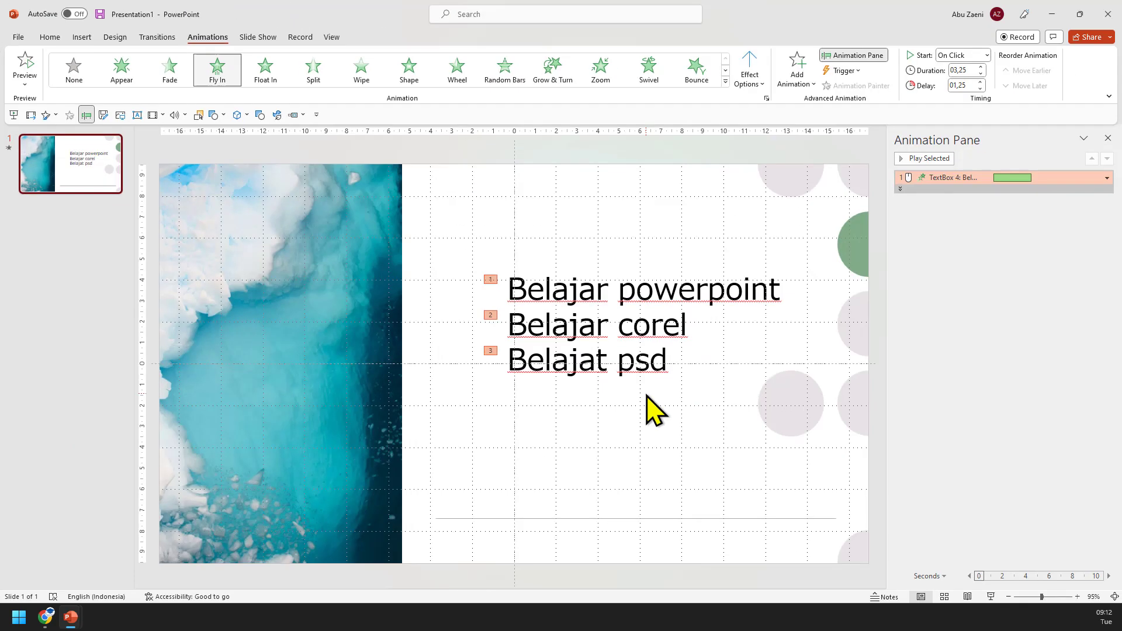
Step: Draw a Sun shape and move it to the slide's lower right
{"action": "left_click", "coordinate": [87, 39]}
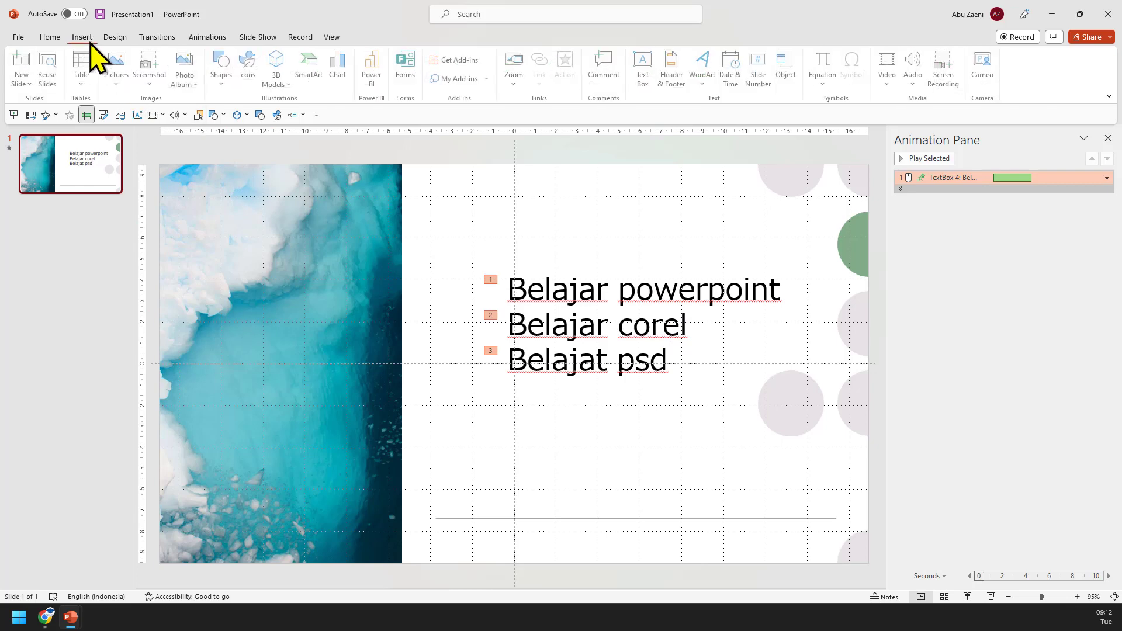
{"action": "left_click", "coordinate": [221, 75]}
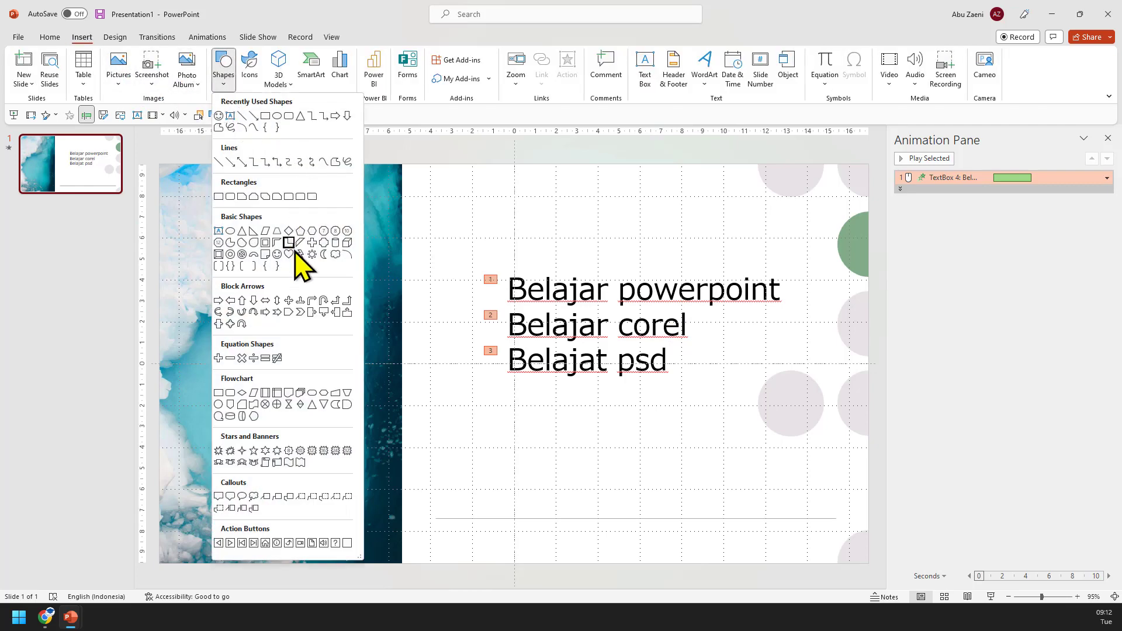
{"action": "left_click", "coordinate": [313, 254]}
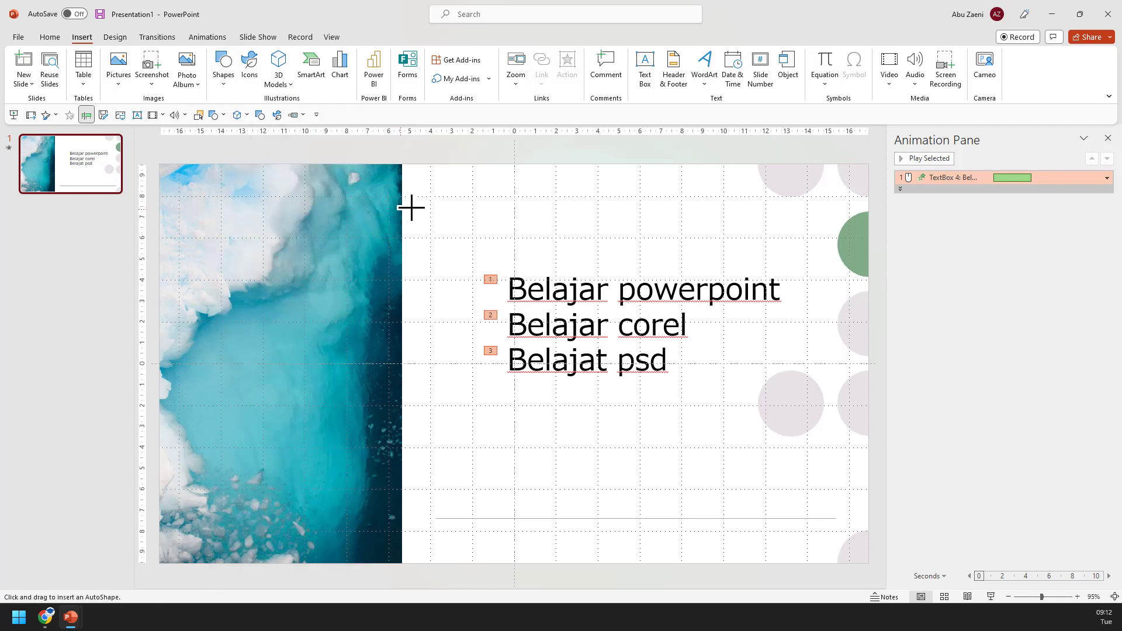
{"action": "left_click_drag", "start_coordinate": [450, 191], "coordinate": [536, 276]}
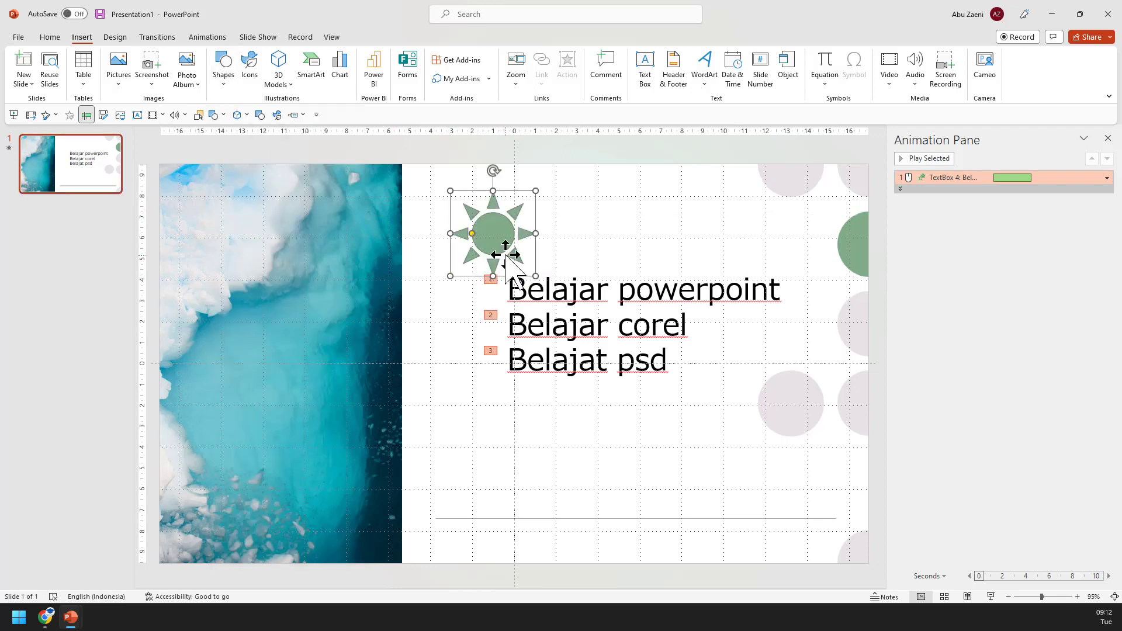
{"action": "left_click_drag", "start_coordinate": [502, 236], "coordinate": [731, 445]}
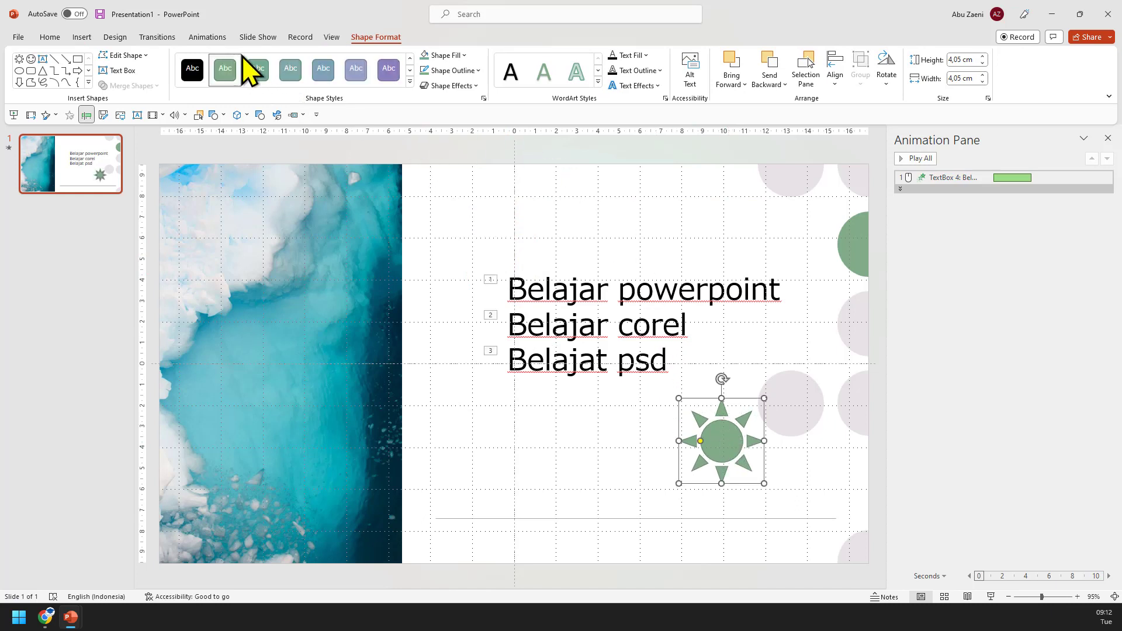
{"action": "left_click", "coordinate": [208, 38]}
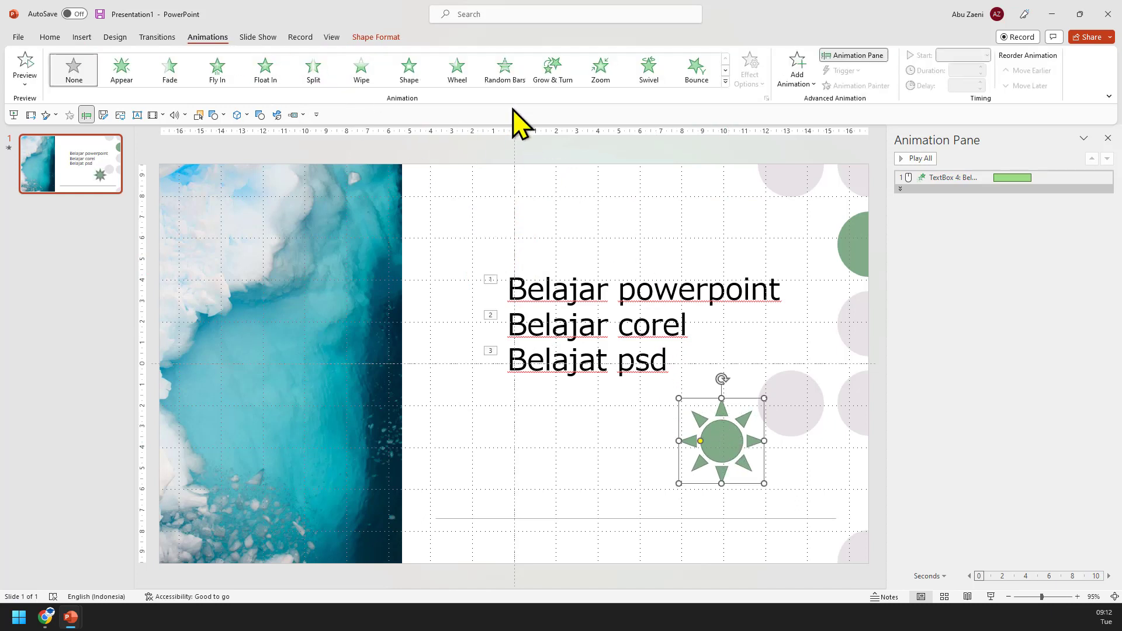
Step: Apply the Spin emphasis to the sun and open Sun 5's Spin Effect Options
{"action": "left_click", "coordinate": [725, 82]}
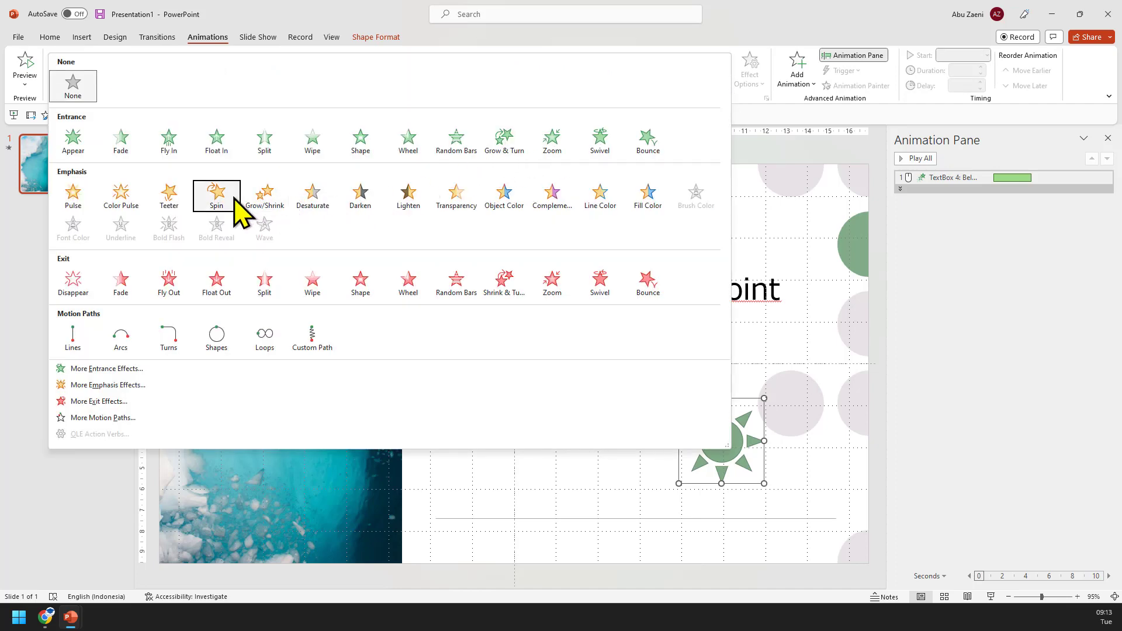
{"action": "left_click", "coordinate": [232, 200]}
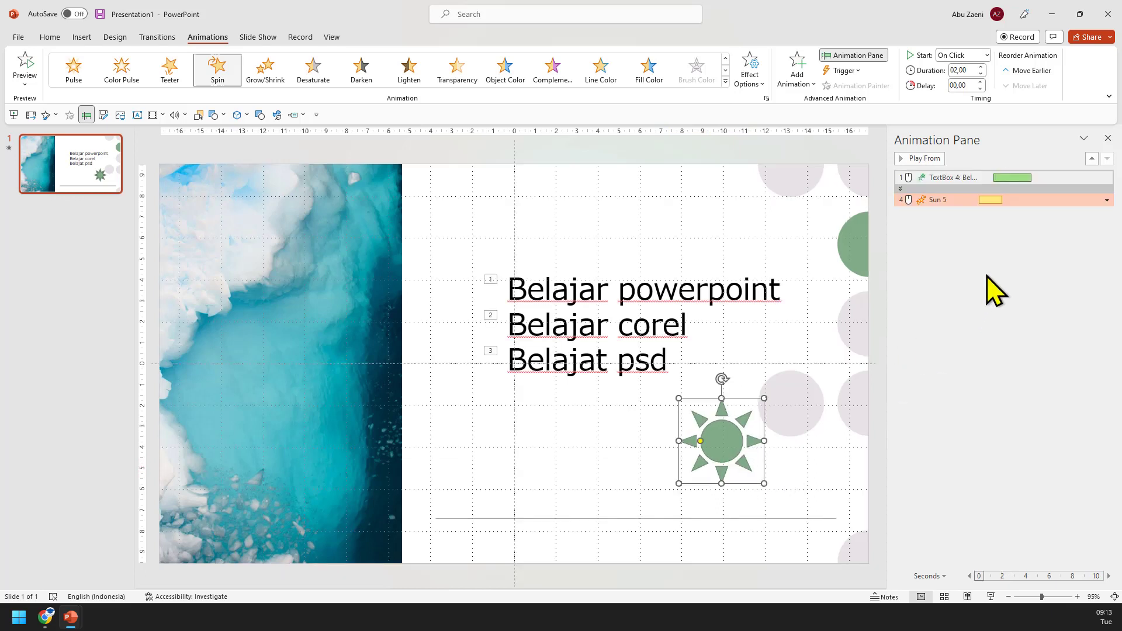
{"action": "left_click", "coordinate": [1056, 248]}
{"action": "left_click", "coordinate": [1107, 200]}
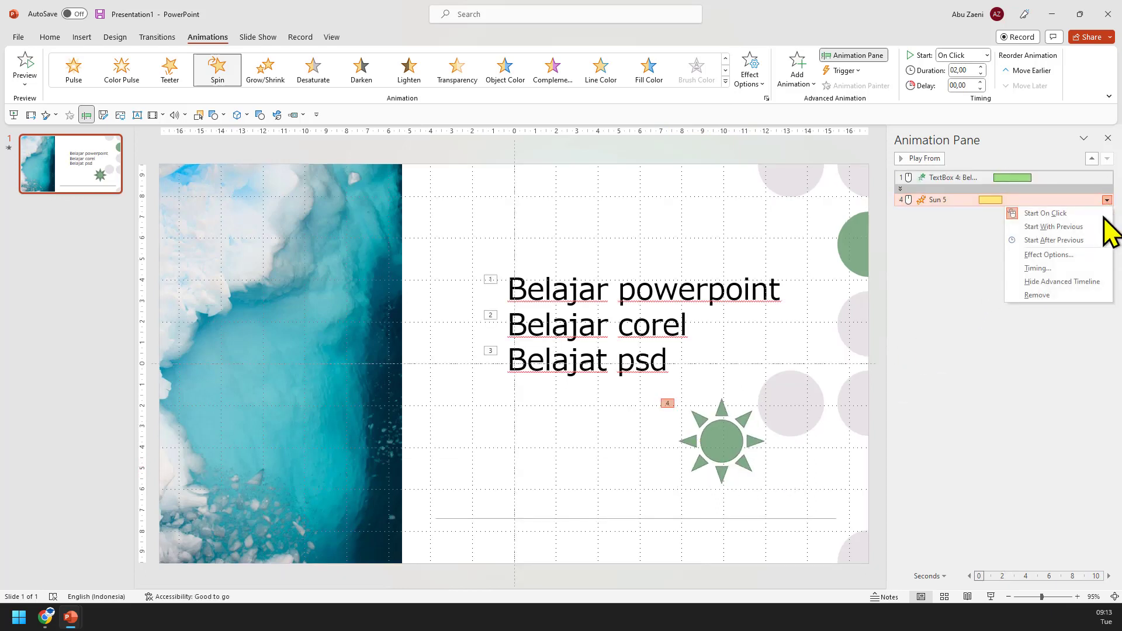
{"action": "left_click", "coordinate": [1097, 258]}
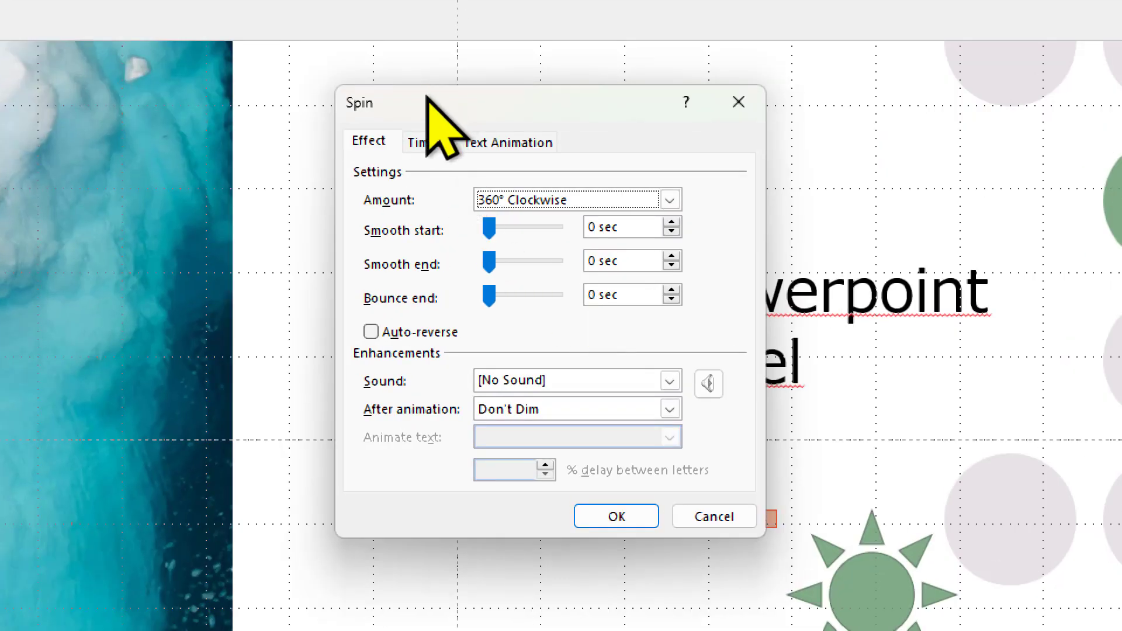
Step: Set the sun's Spin to start With Previous, last 20 seconds and repeat until end of slide
{"action": "left_click", "coordinate": [501, 215]}
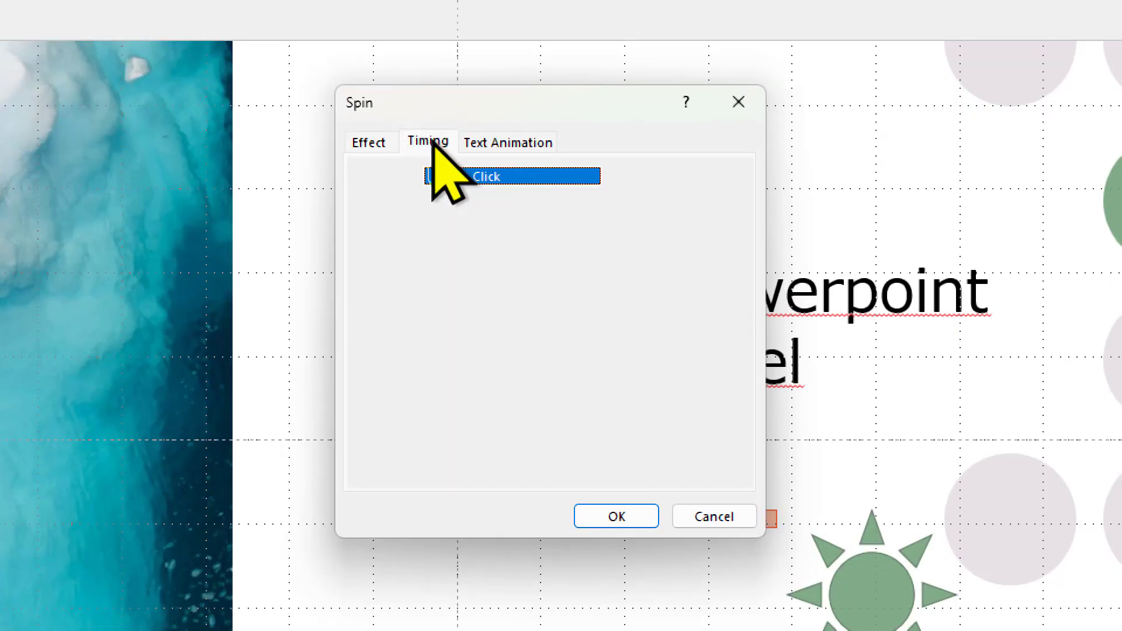
{"action": "left_click", "coordinate": [618, 182]}
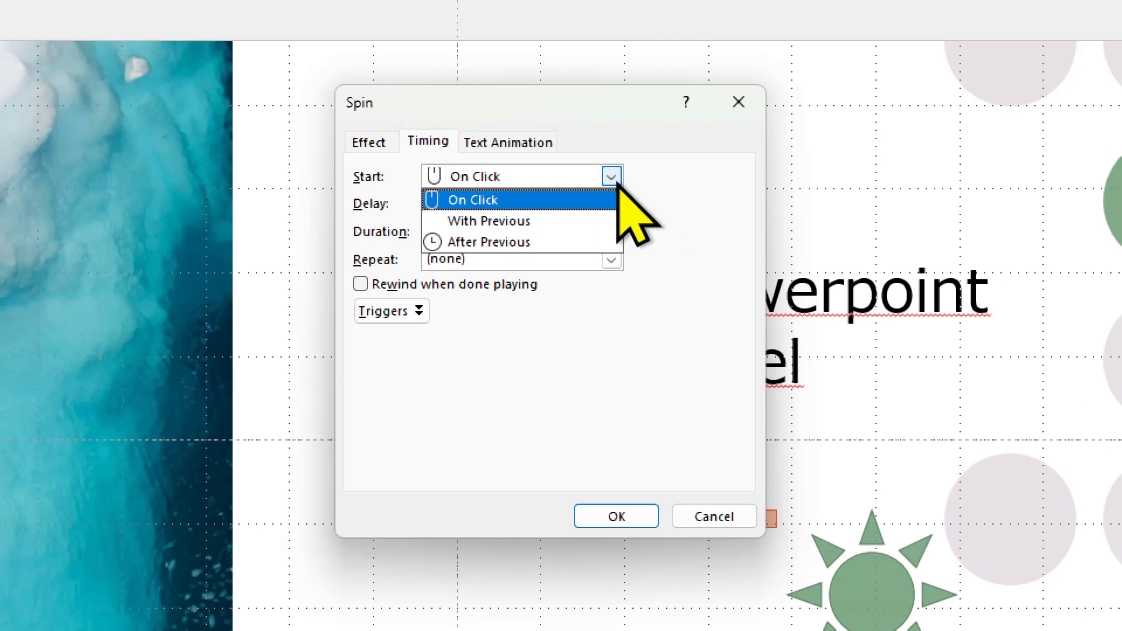
{"action": "left_click", "coordinate": [593, 222]}
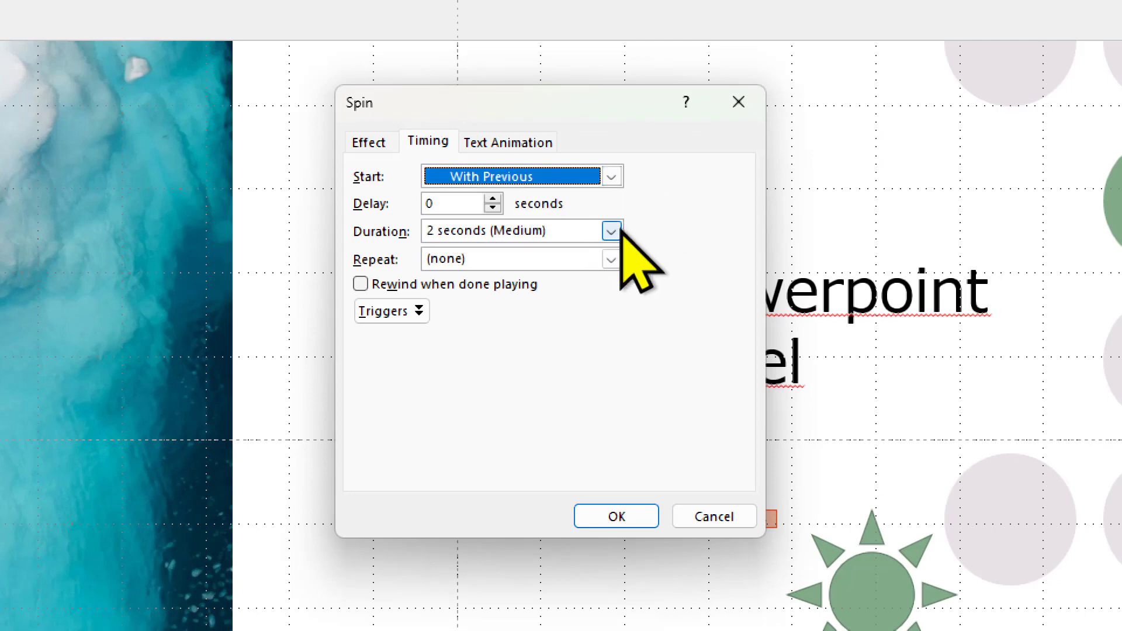
{"action": "left_click", "coordinate": [620, 233]}
{"action": "left_click", "coordinate": [612, 232]}
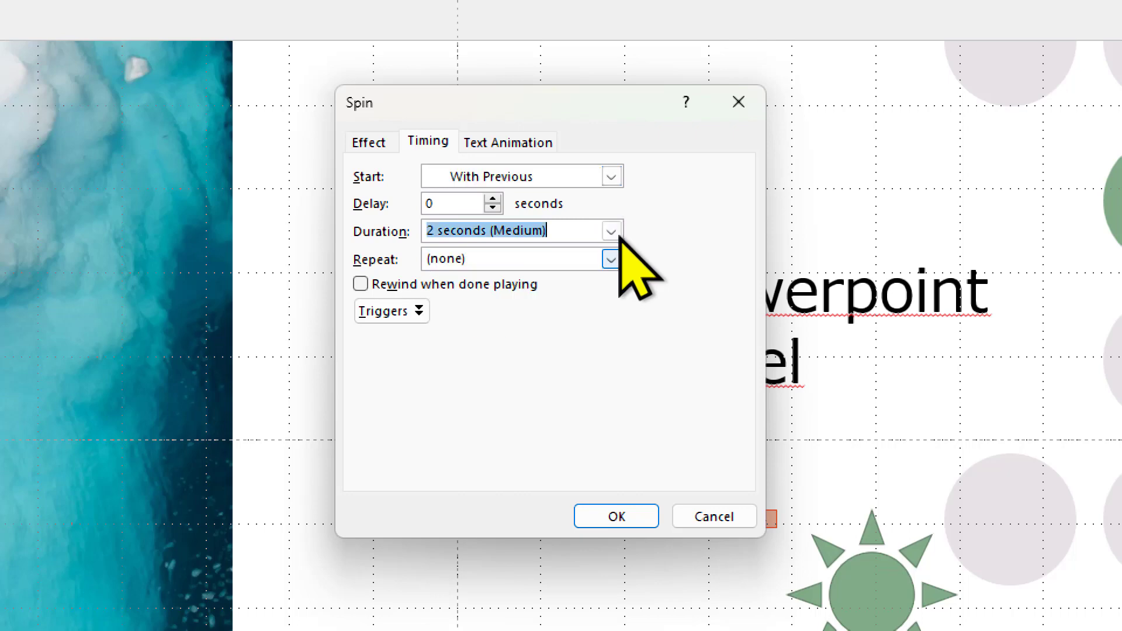
{"action": "left_click", "coordinate": [619, 235]}
{"action": "left_click", "coordinate": [611, 252]}
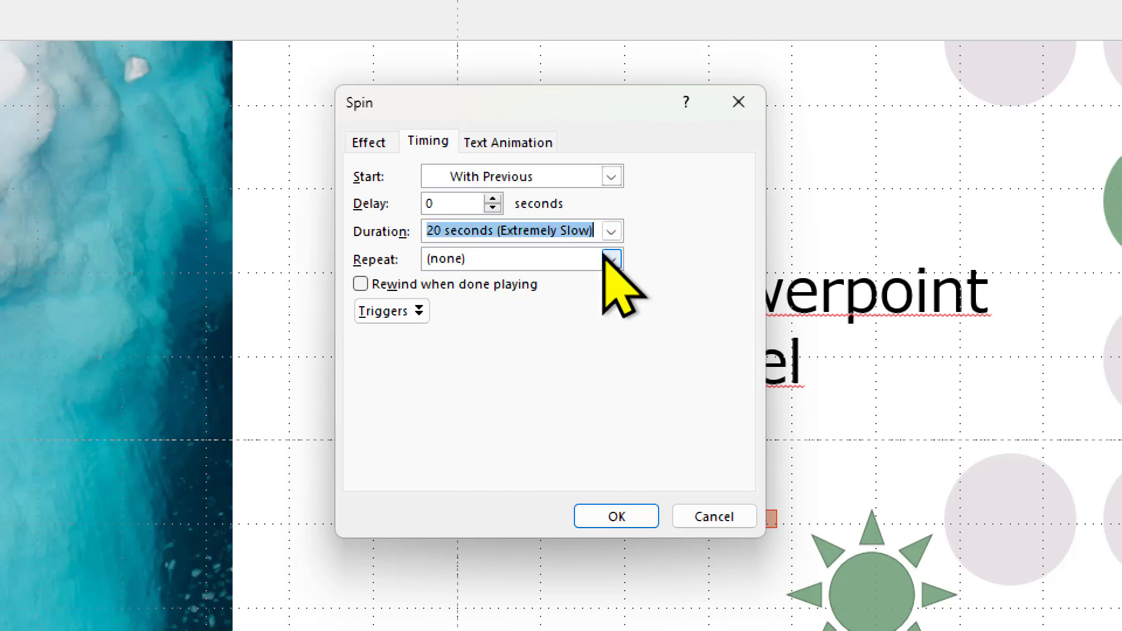
{"action": "left_click", "coordinate": [611, 259]}
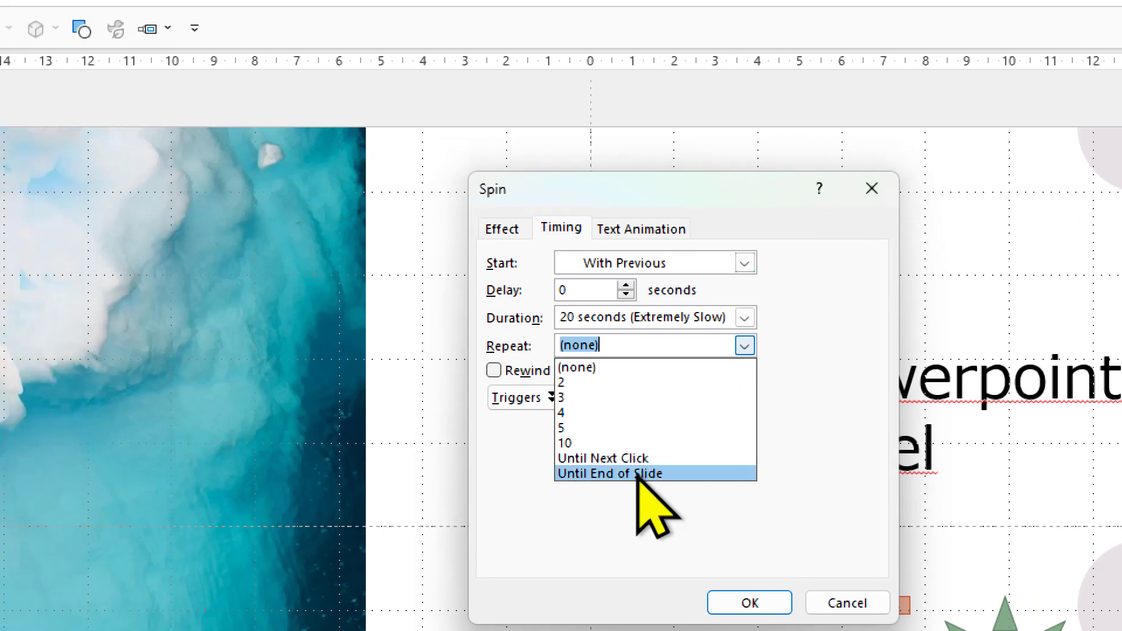
{"action": "left_click", "coordinate": [637, 474]}
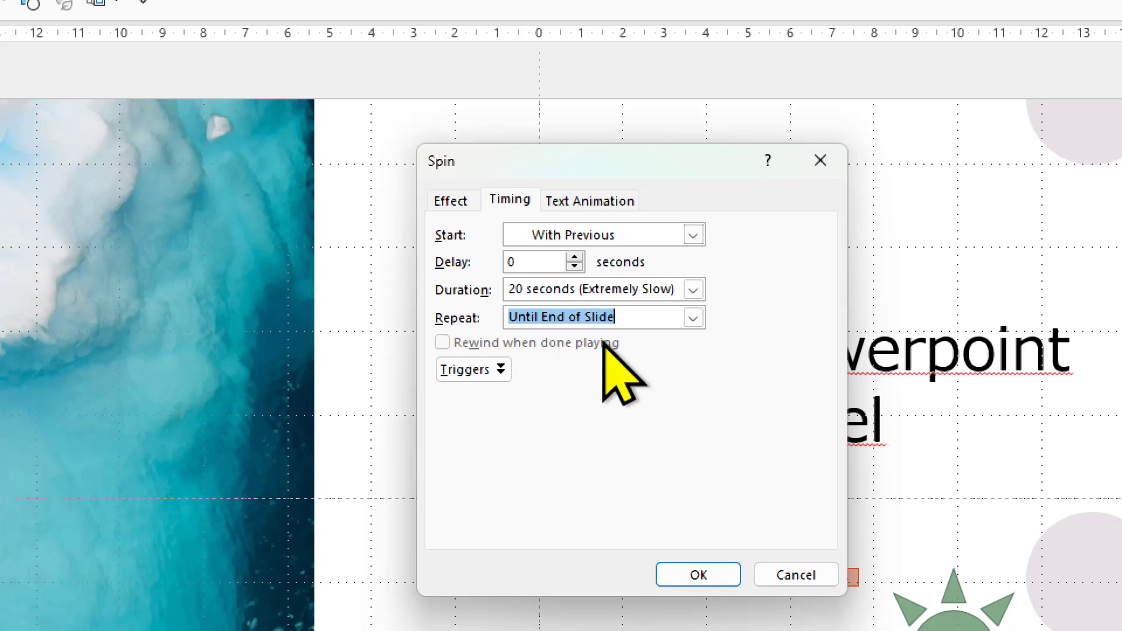
{"action": "left_click", "coordinate": [599, 201]}
{"action": "left_click", "coordinate": [564, 202]}
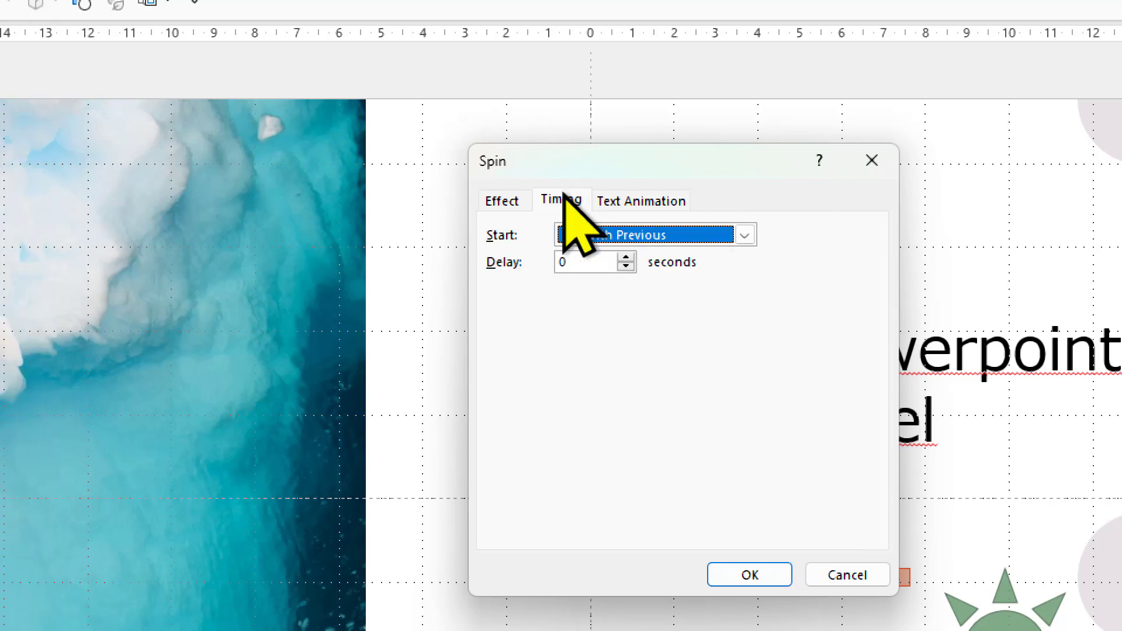
{"action": "left_click", "coordinate": [750, 468]}
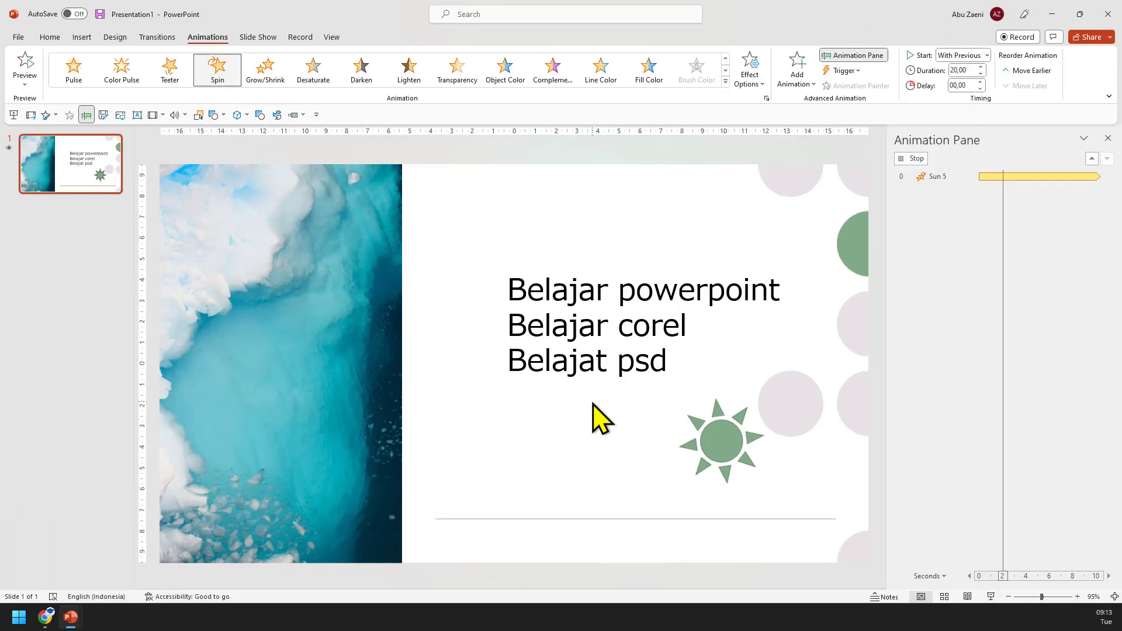
Step: Run the slide show, clicking through the text lines to the black end screen
{"action": "left_click", "coordinate": [991, 597]}
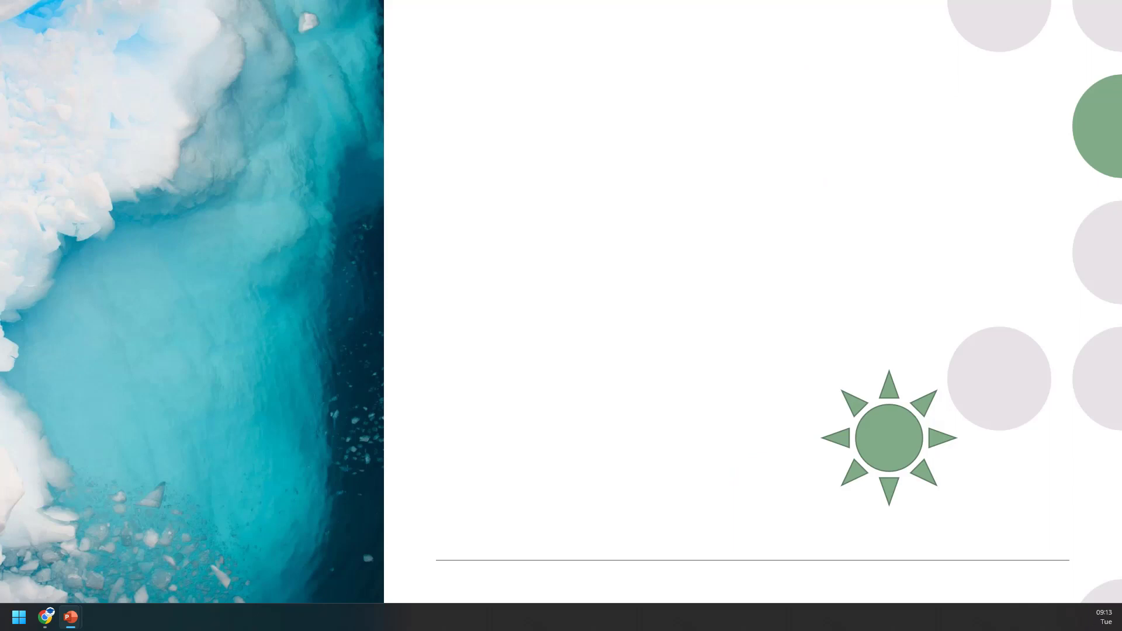
{"action": "left_click", "coordinate": [669, 265]}
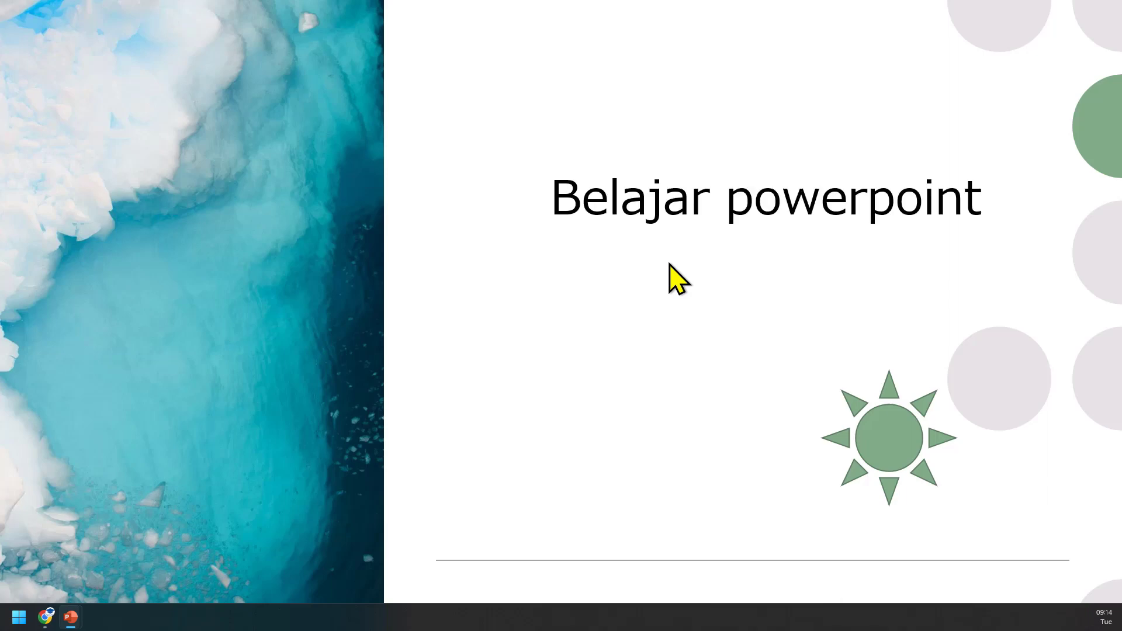
{"action": "left_click", "coordinate": [670, 266]}
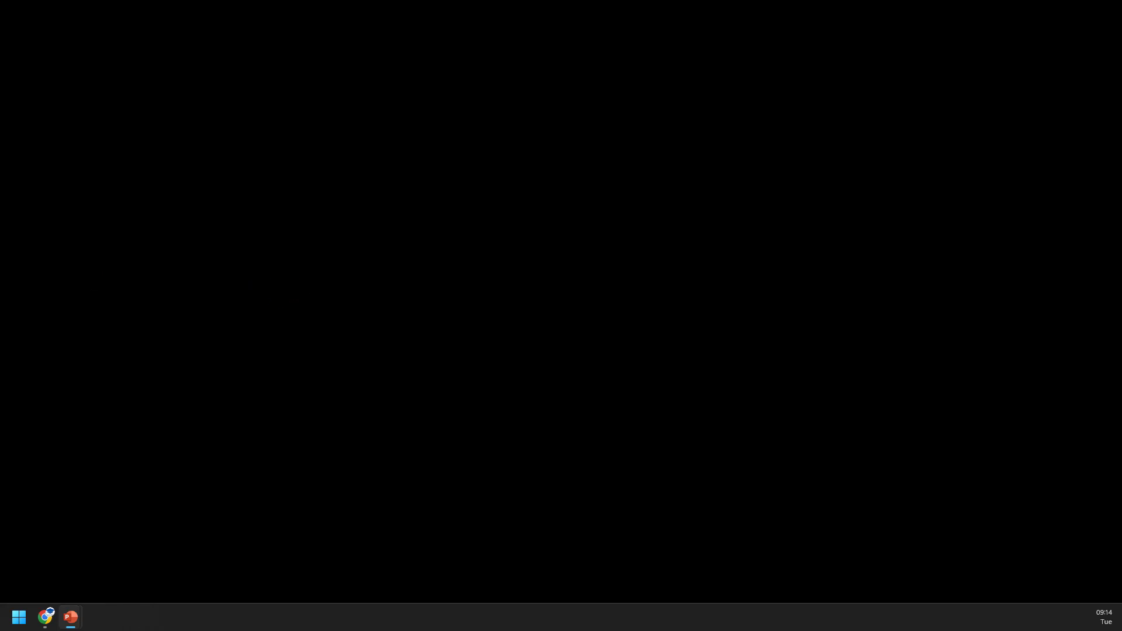
Step: Move Sun 5 above TextBox 4 in the Animation Pane and test it in Slide Show
{"action": "left_click", "coordinate": [50, 365]}
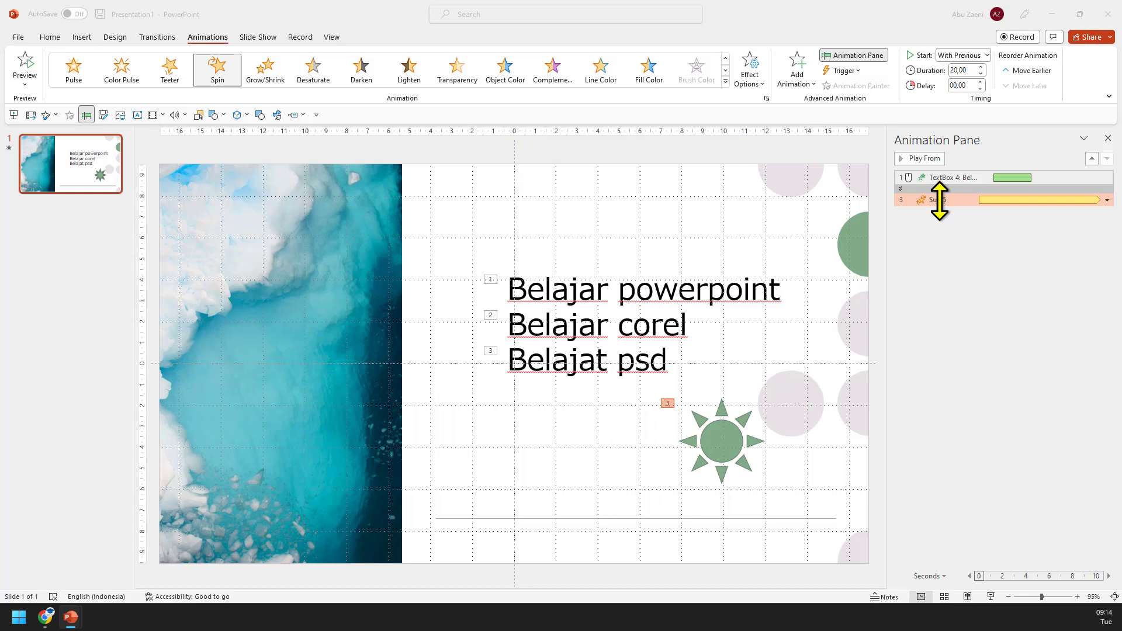
{"action": "mouse_move", "coordinate": [940, 200]}
{"action": "left_mouse_down"}
{"action": "mouse_move", "coordinate": [937, 165]}
{"action": "mouse_move", "coordinate": [935, 175]}
{"action": "left_mouse_up"}
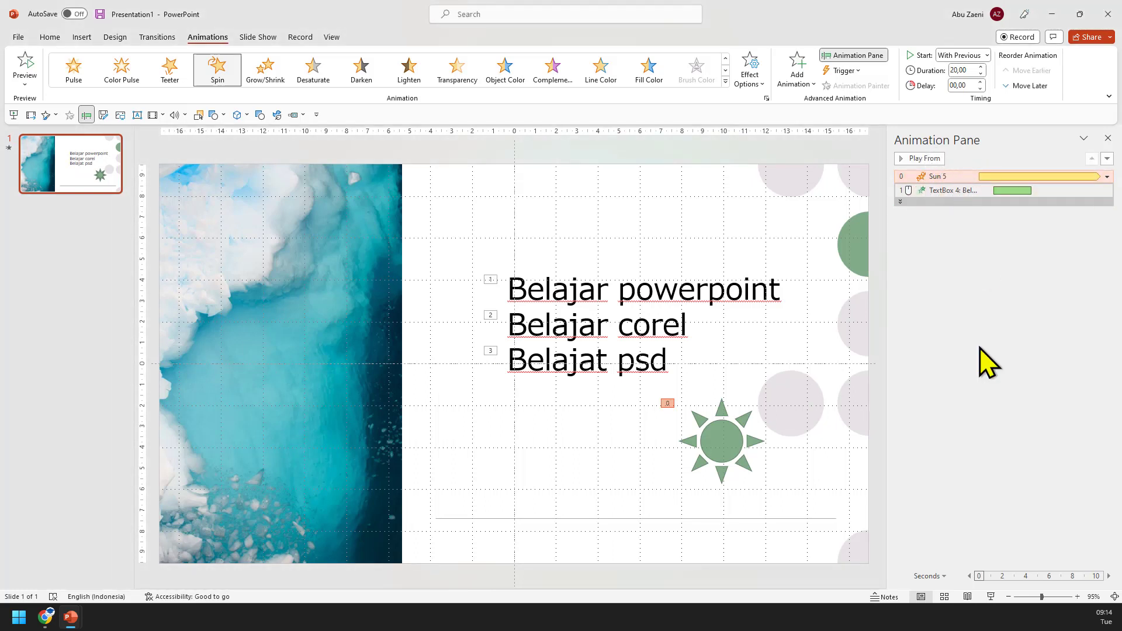
{"action": "left_click", "coordinate": [992, 596]}
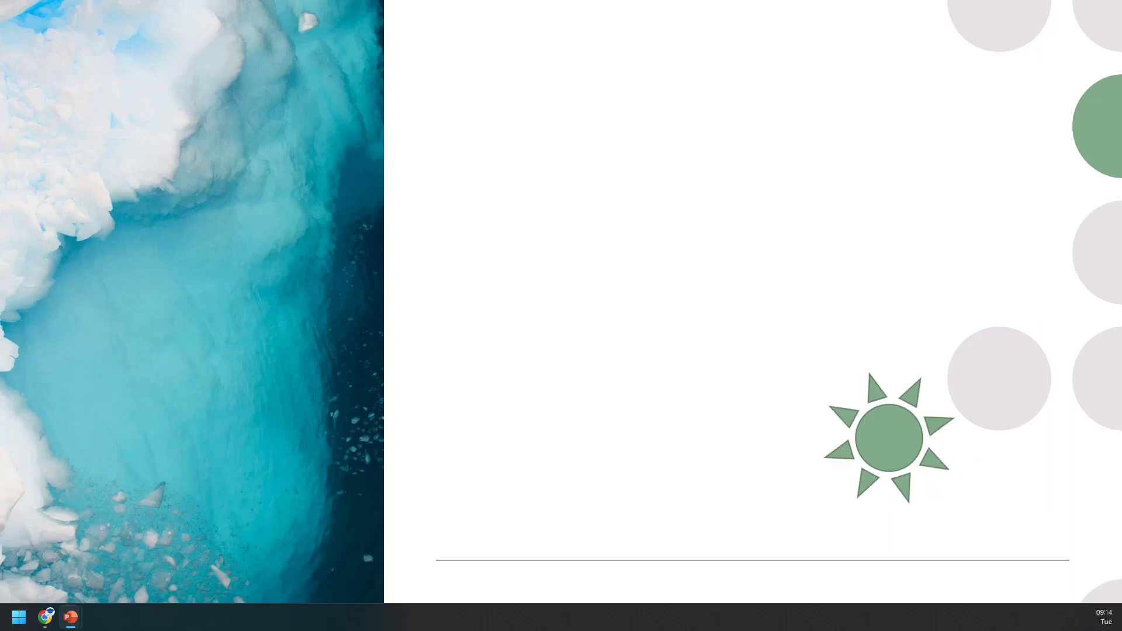
{"action": "key", "text": "Escape"}
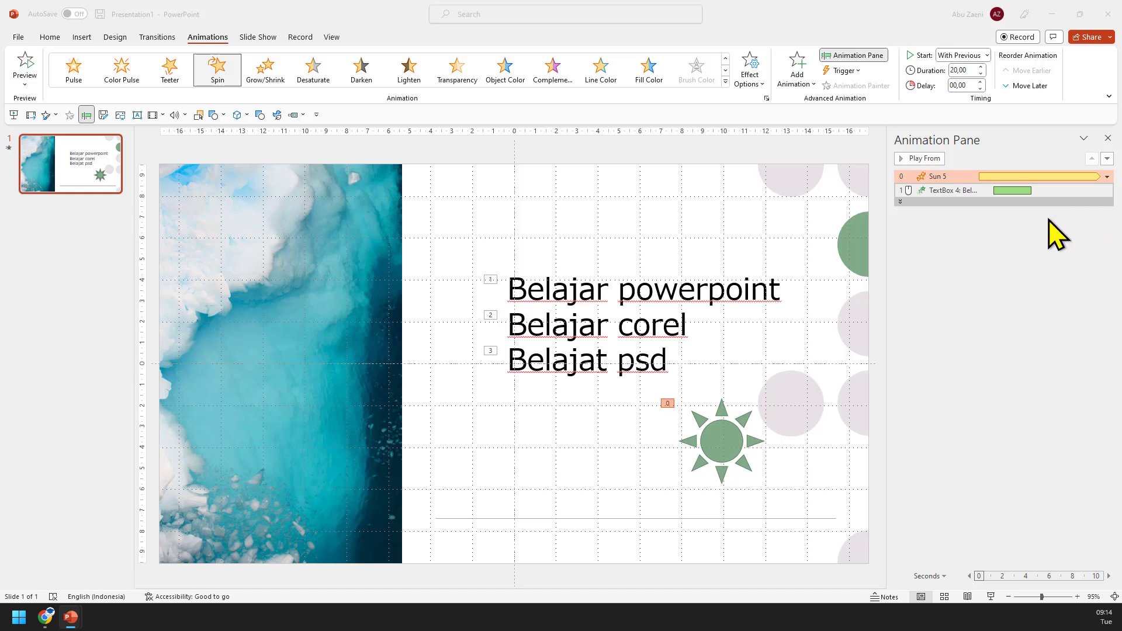
Step: Dismiss the animation effects gallery and switch to the Kursus Mahir Powerpoint mind map
{"action": "left_click", "coordinate": [730, 85]}
{"action": "left_click", "coordinate": [730, 85]}
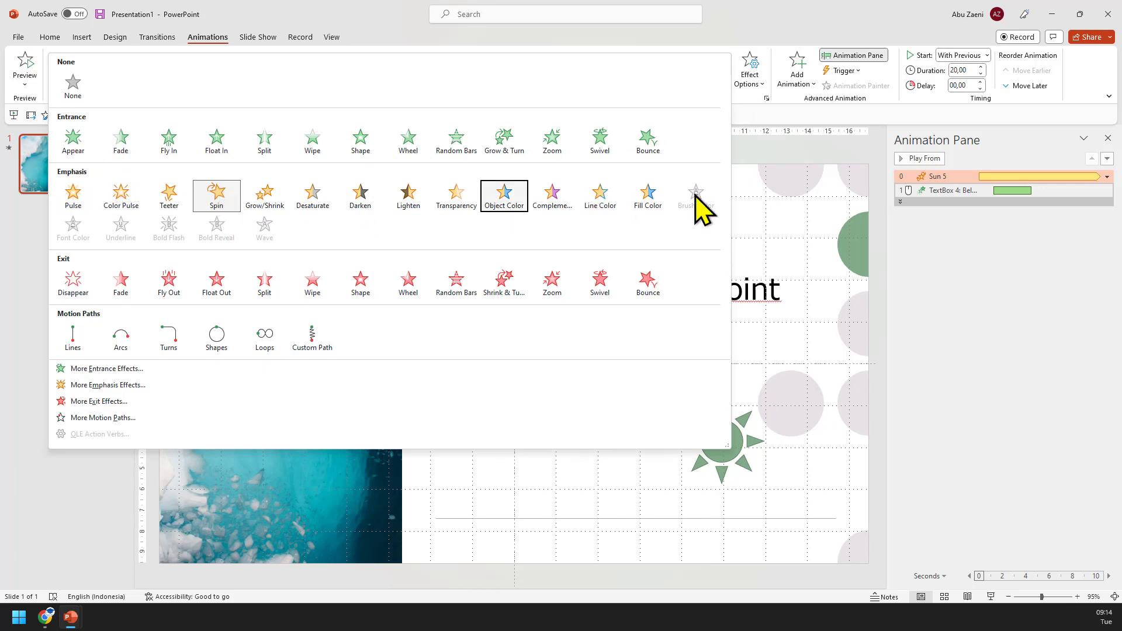
{"action": "key", "text": "Escape"}
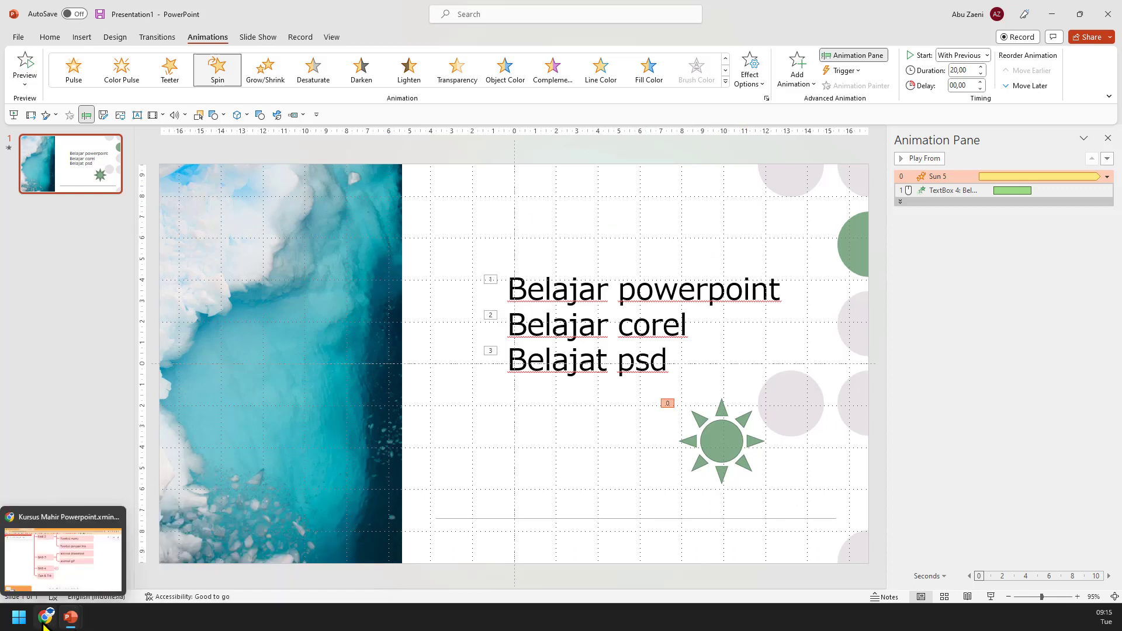
{"action": "left_click", "coordinate": [72, 615]}
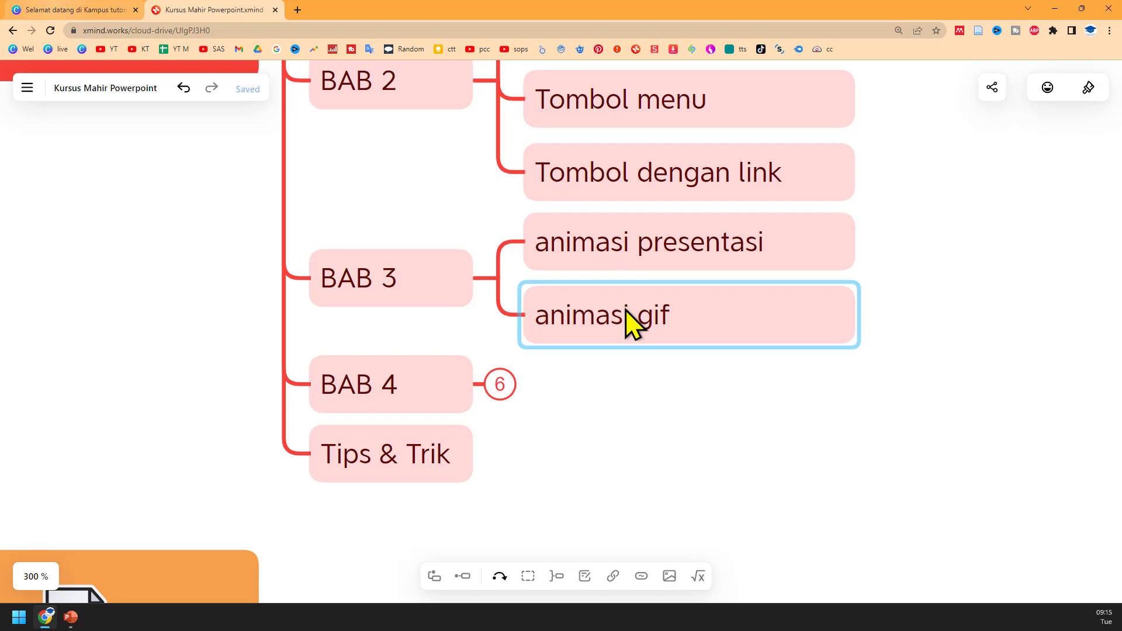
Step: Search images for 'download gif' in a new tab and preview the doctor duck GIF
{"action": "left_click", "coordinate": [298, 10]}
{"action": "type", "text": "do"}
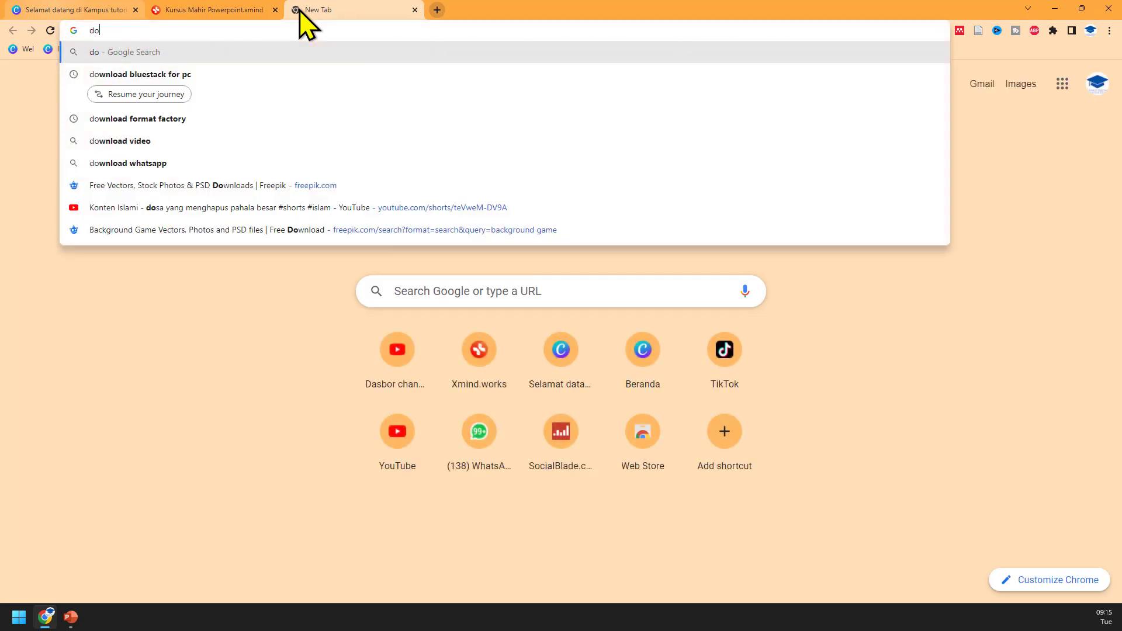
{"action": "type", "text": "wnload"}
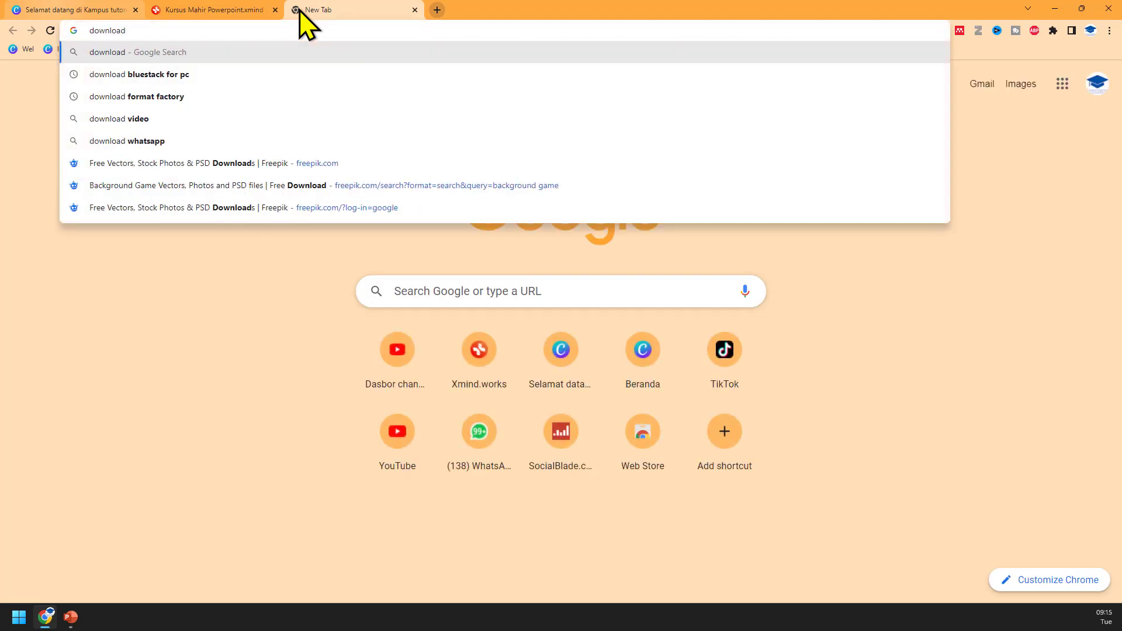
{"action": "type", "text": " gif"}
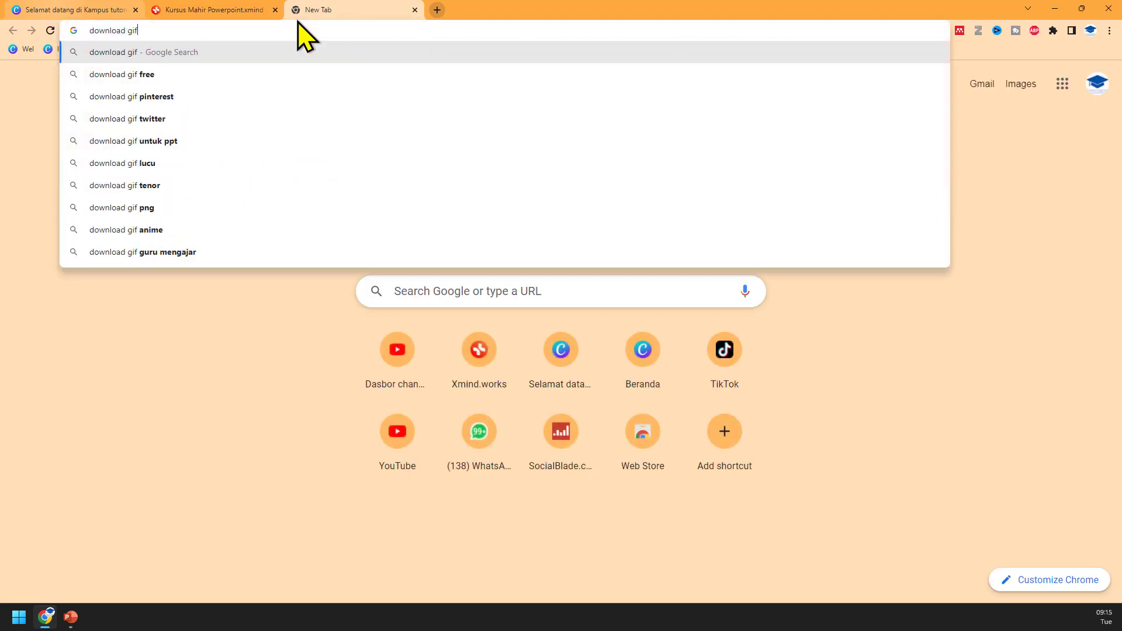
{"action": "left_click", "coordinate": [299, 74]}
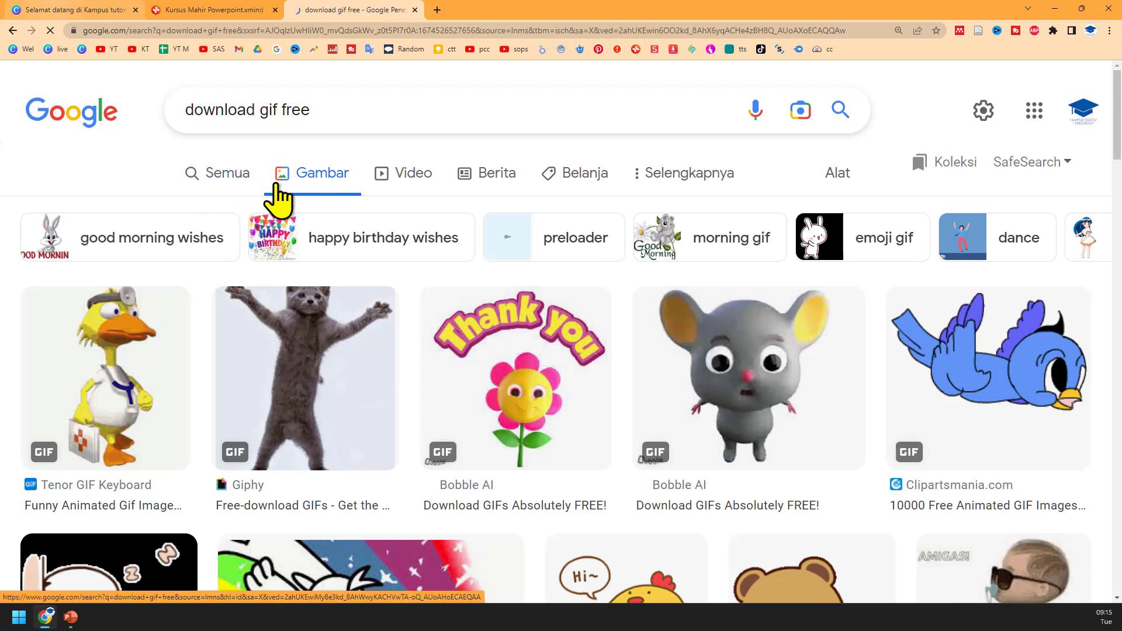
{"action": "scroll", "coordinate": [316, 210], "scroll_direction": "down", "scroll_amount": 1}
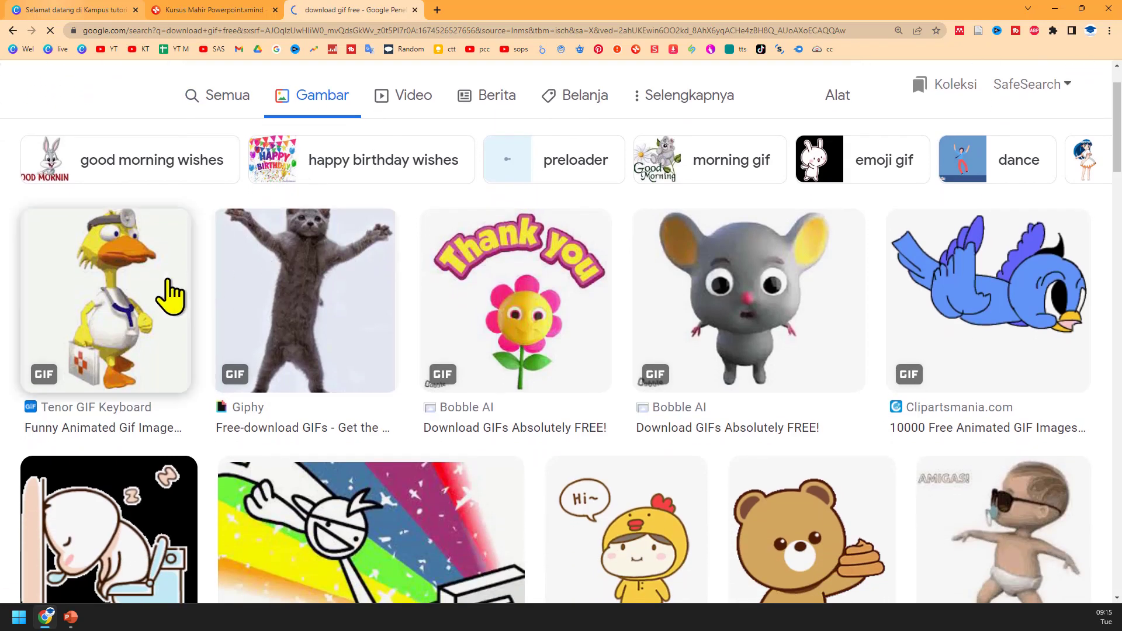
{"action": "left_click", "coordinate": [188, 295]}
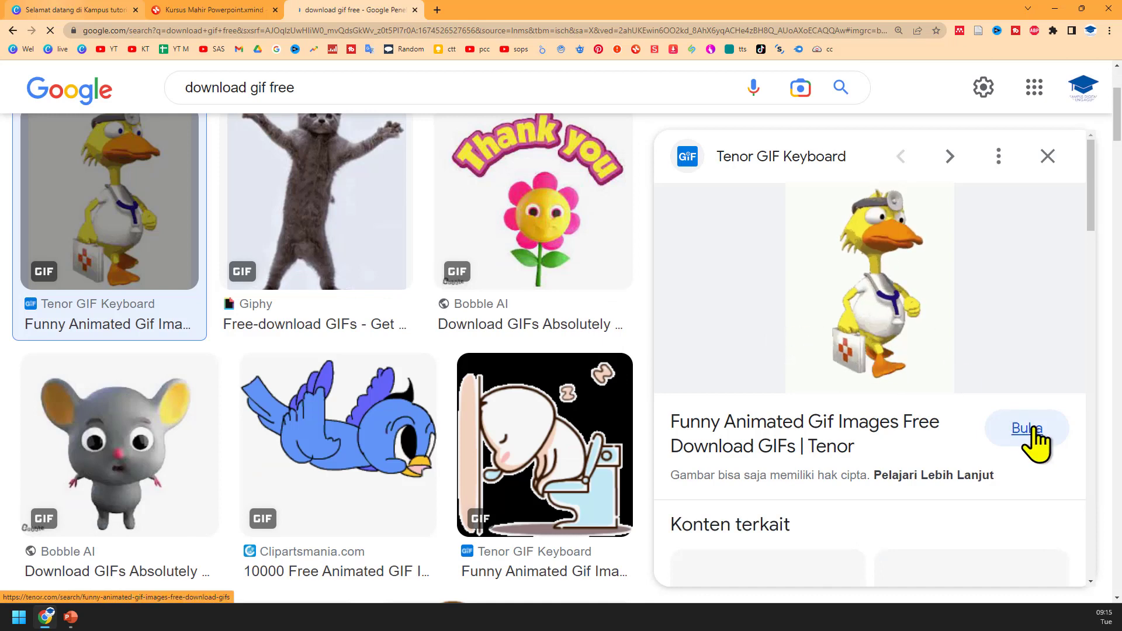
Step: Save the duck GIF as doctor-quack.gif in the Downloads folder
{"action": "right_click", "coordinate": [907, 296]}
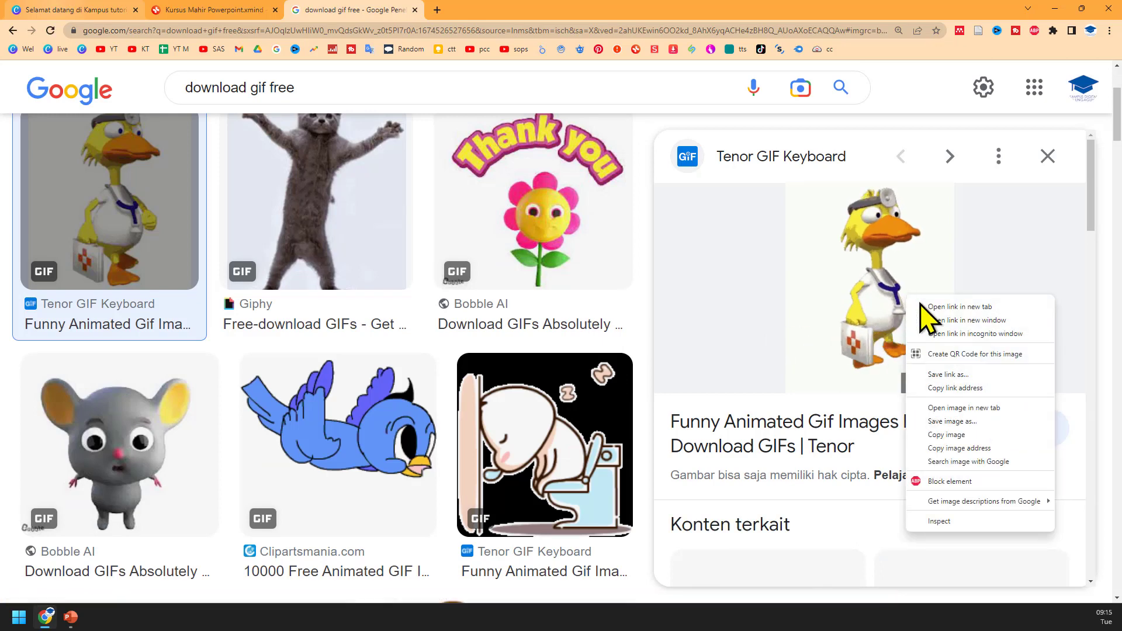
{"action": "left_click", "coordinate": [973, 435]}
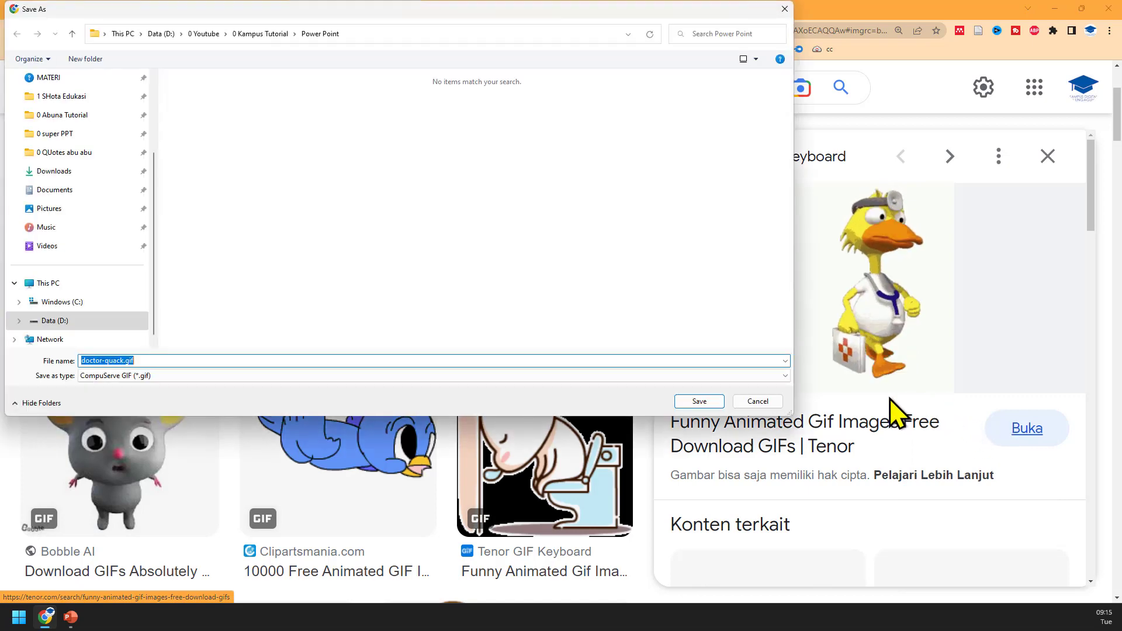
{"action": "left_click", "coordinate": [90, 171]}
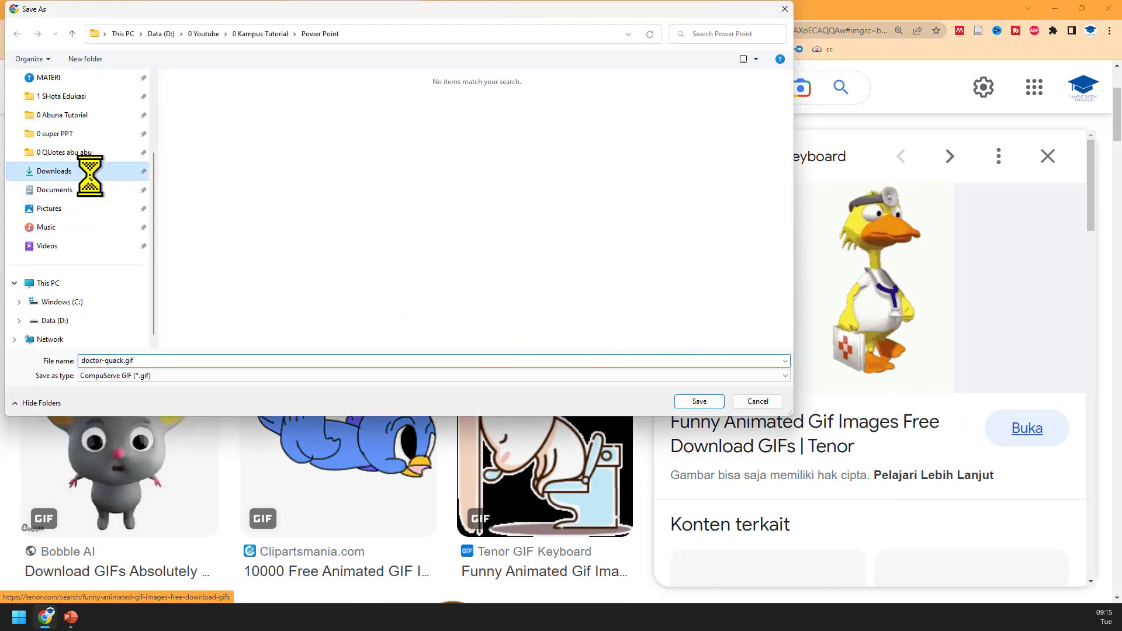
{"action": "left_click", "coordinate": [699, 402]}
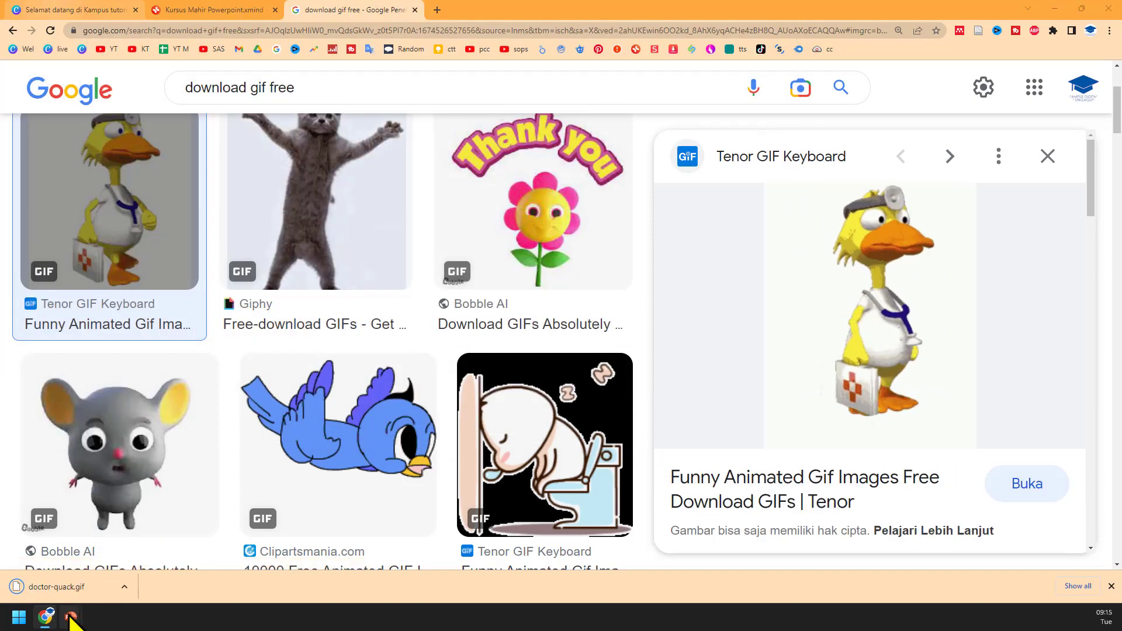
Step: Back in PowerPoint, insert doctor-quack.gif from Downloads as a picture on the slide
{"action": "left_click", "coordinate": [296, 556]}
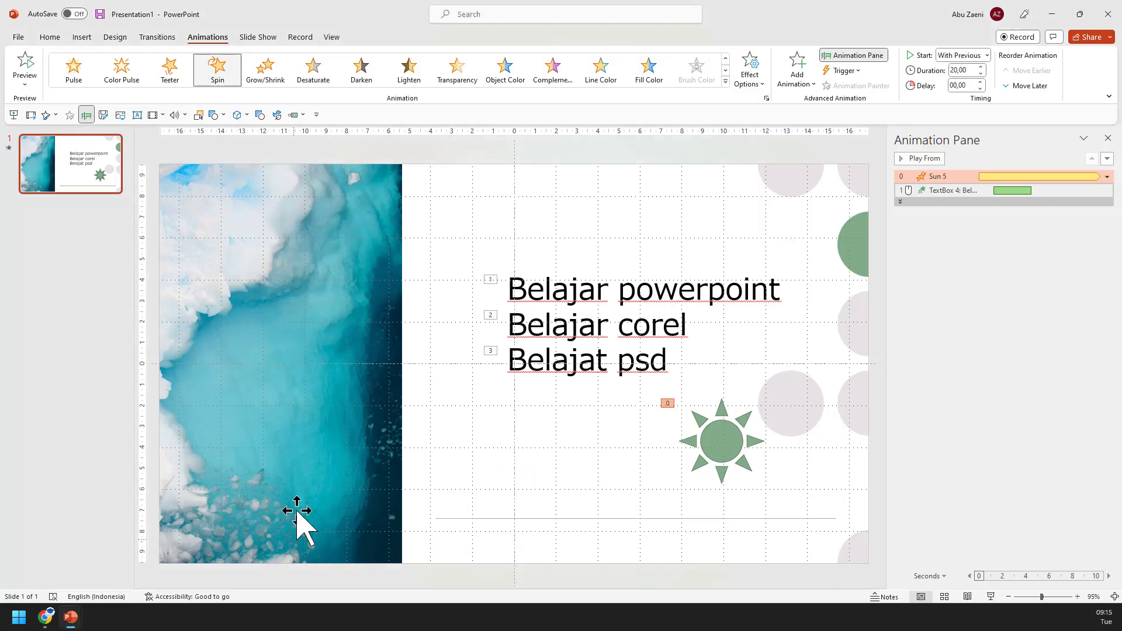
{"action": "left_click", "coordinate": [81, 37]}
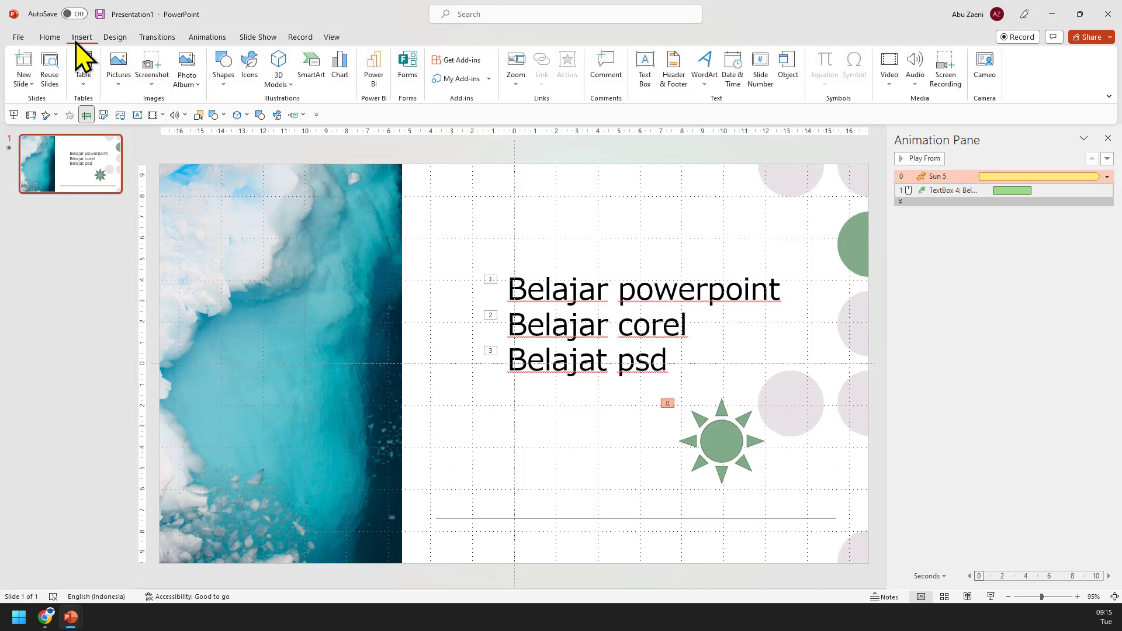
{"action": "left_click", "coordinate": [120, 85]}
{"action": "left_click", "coordinate": [148, 121]}
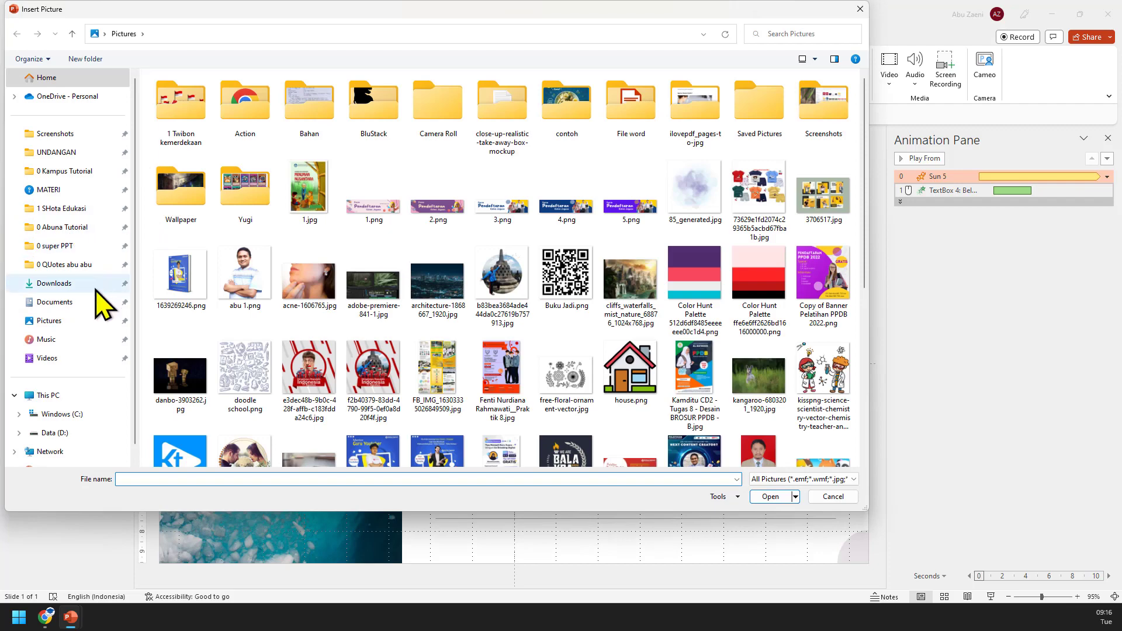
{"action": "left_click", "coordinate": [96, 289]}
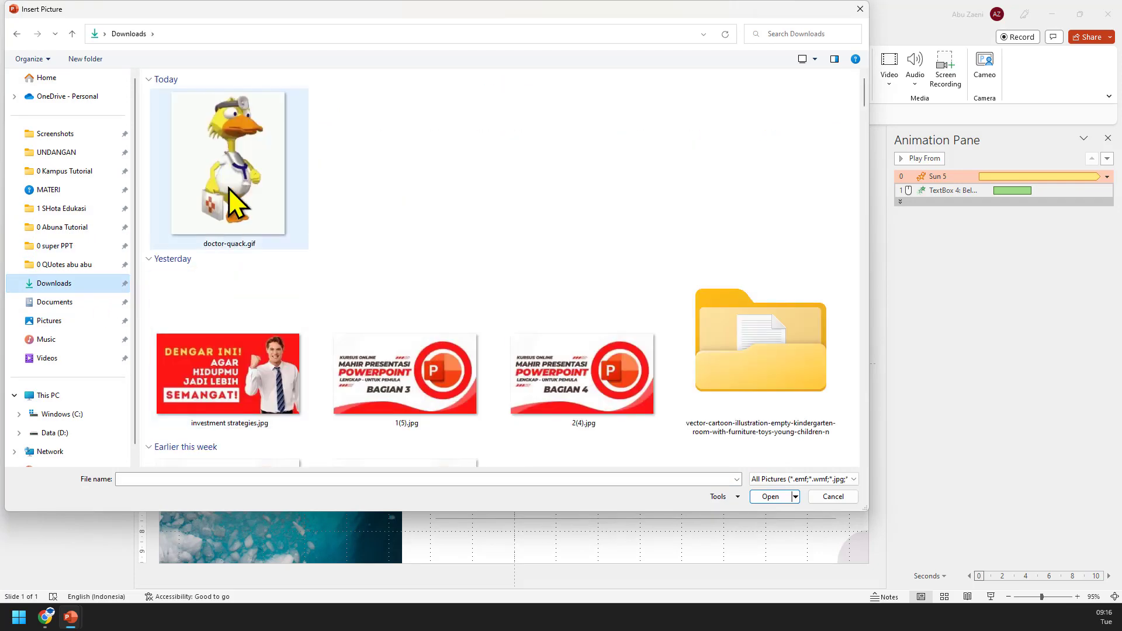
{"action": "left_click", "coordinate": [229, 189]}
{"action": "left_click", "coordinate": [771, 497]}
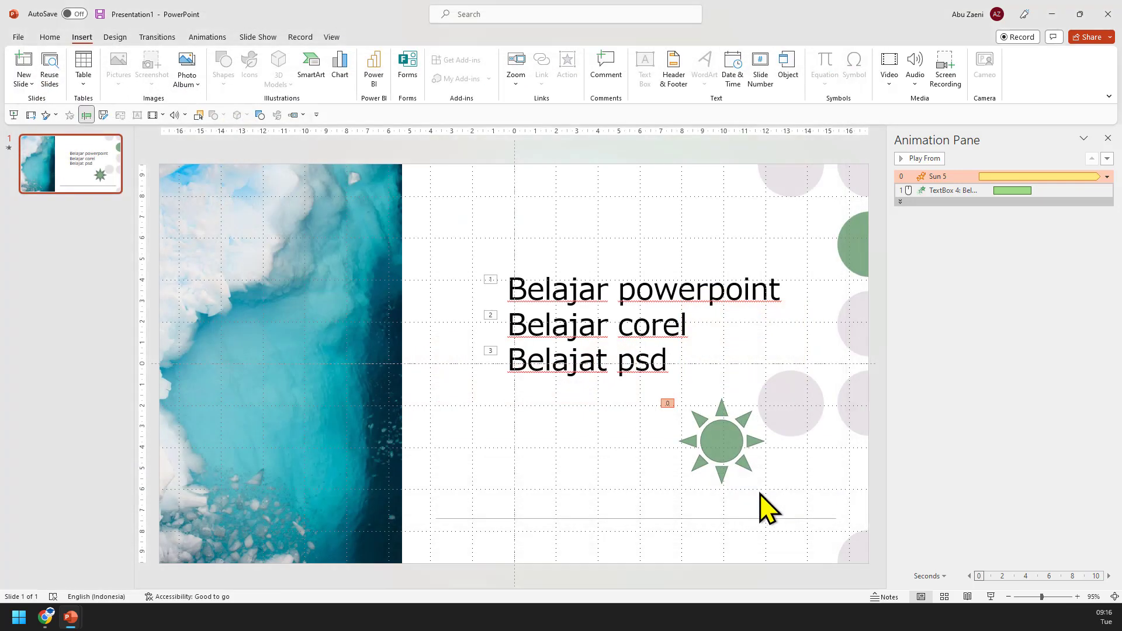
Step: Move the duck GIF below the text lines, just left of the green sun
{"action": "mouse_move", "coordinate": [541, 387]}
{"action": "left_mouse_down"}
{"action": "mouse_move", "coordinate": [433, 386]}
{"action": "mouse_move", "coordinate": [522, 486]}
{"action": "left_mouse_up"}
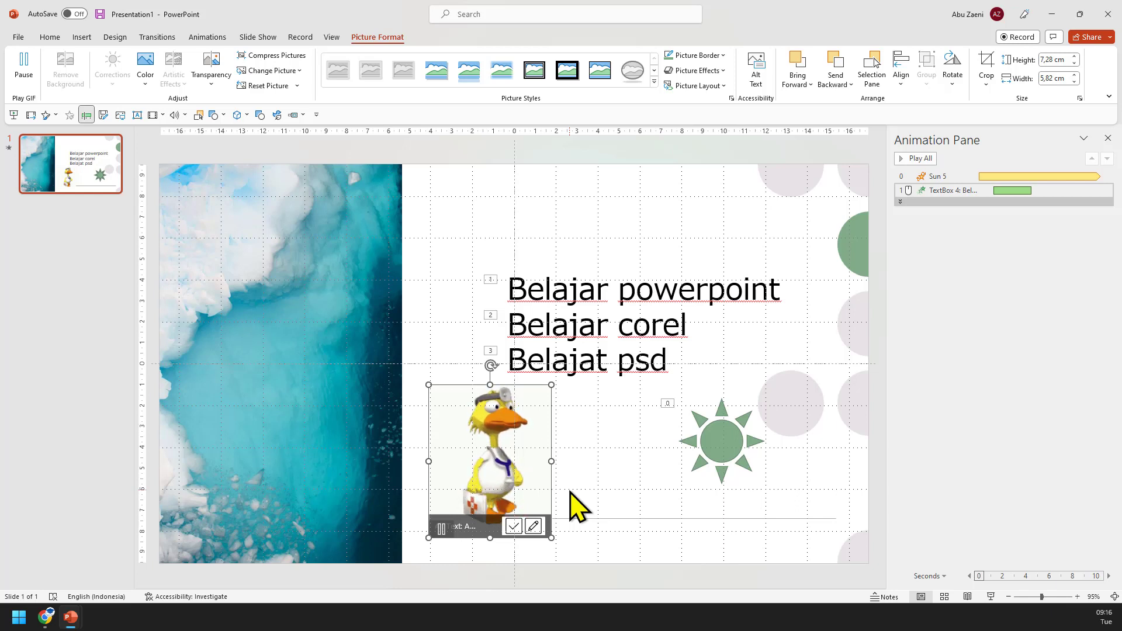
{"action": "left_click", "coordinate": [204, 37]}
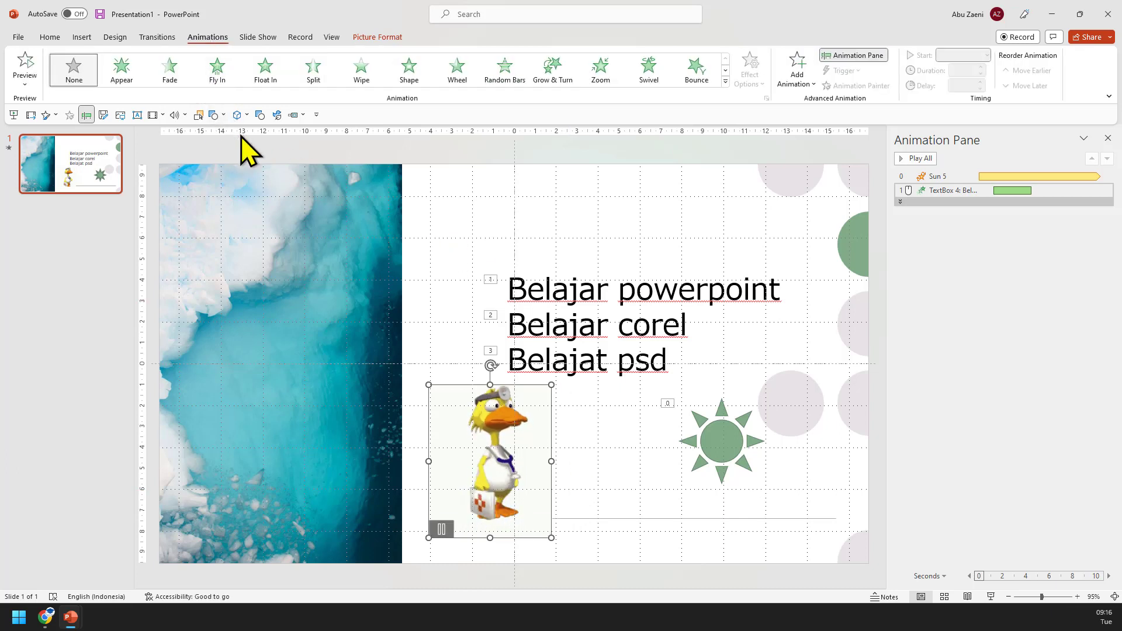